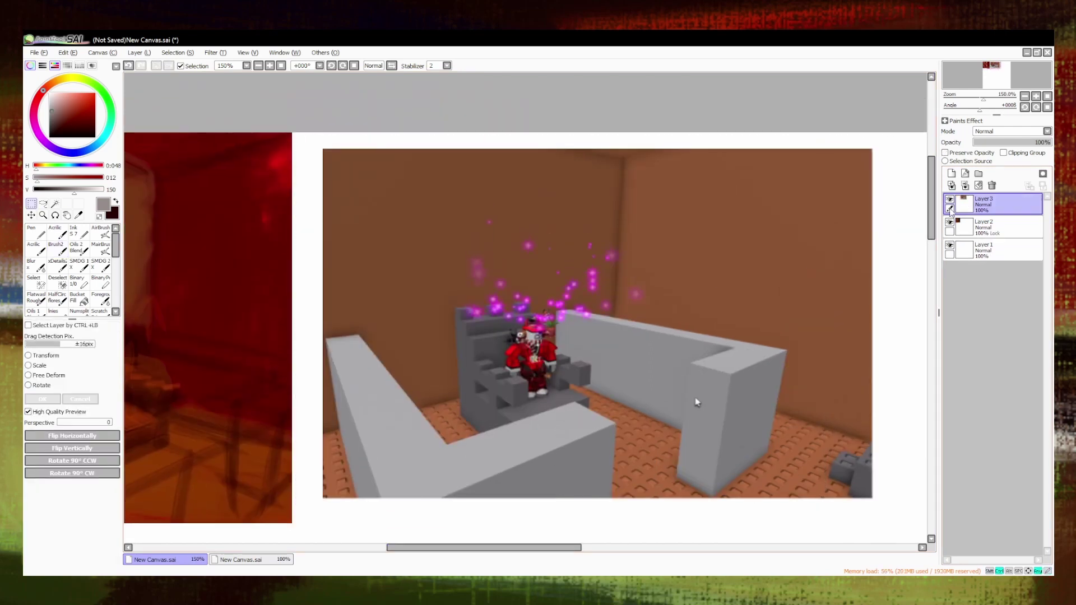
Block in the top of the foreground L-shaped wall in light grey on Layer2 with Brush2 at size 120.
mouse_move(414, 546)
mouse_down()
mouse_move(431, 546)
mouse_move(418, 546)
mouse_up()
key(b)
mouse_move(143, 314)
mouse_down()
mouse_move(168, 349)
mouse_move(385, 443)
mouse_move(289, 481)
mouse_move(253, 512)
mouse_up()
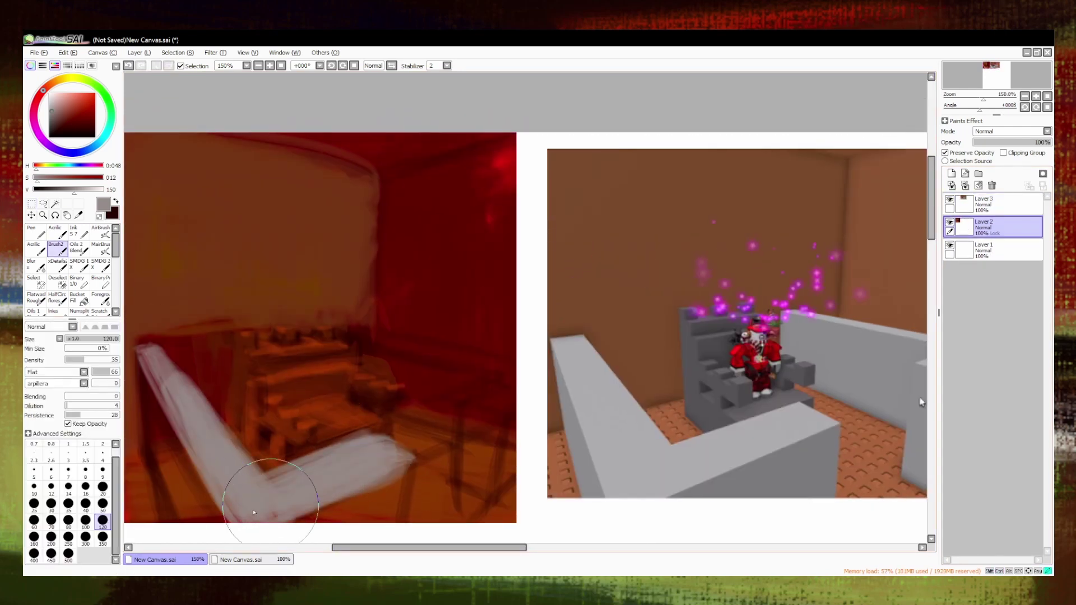
Paint the side faces of the foreground L-shaped wall in darker grey-brown, using sampled colours.
alt+click(312, 444)
drag(430, 546, 409, 547)
mouse_move(227, 361)
mouse_down()
mouse_move(275, 538)
mouse_move(228, 382)
mouse_move(292, 518)
mouse_up()
alt+click(216, 331)
alt+click(227, 371)
mouse_move(378, 552)
mouse_down()
mouse_move(461, 501)
mouse_move(248, 464)
mouse_move(308, 566)
mouse_move(211, 372)
mouse_move(253, 448)
mouse_up()
alt+click(210, 369)
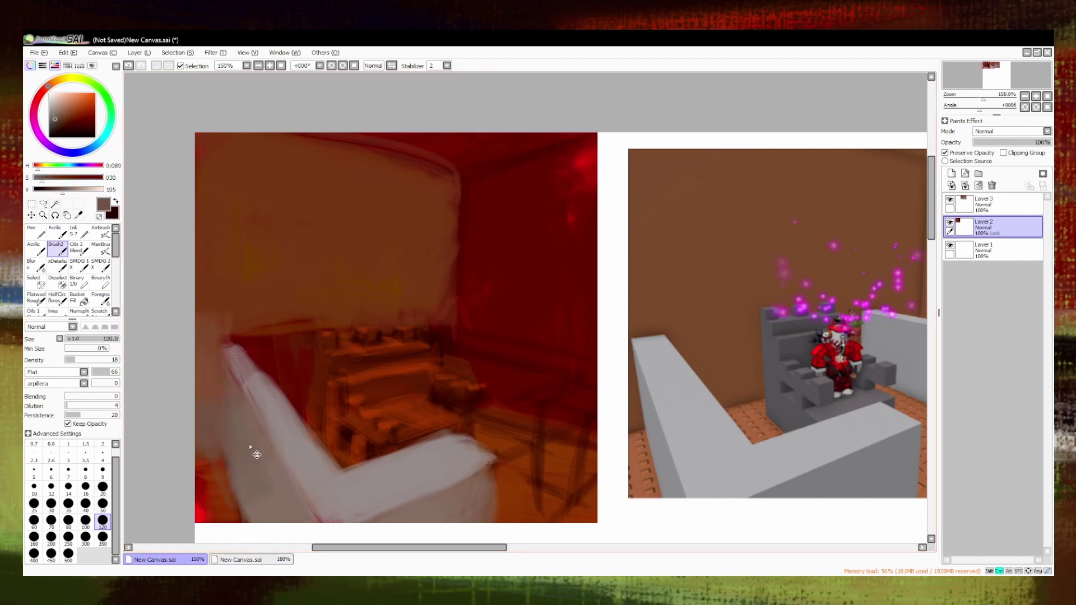
alt+click(245, 473)
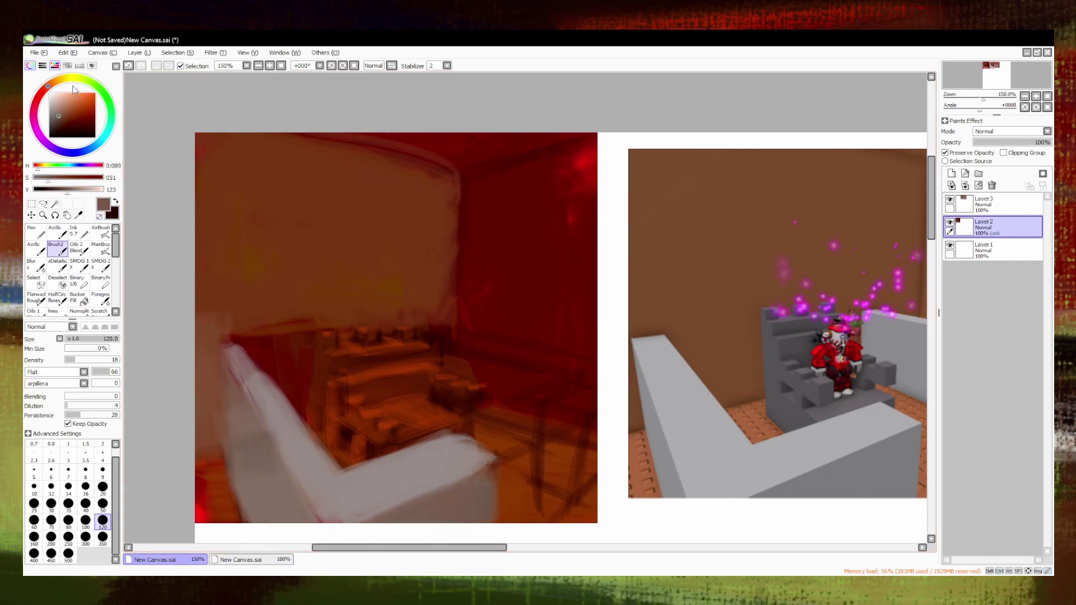
Repaint the foreground wall's top surface in light grey with the Acrylic brush at size 120, sharpening its edges.
alt+click(459, 505)
click(34, 247)
drag(314, 504, 425, 404)
alt+click(306, 454)
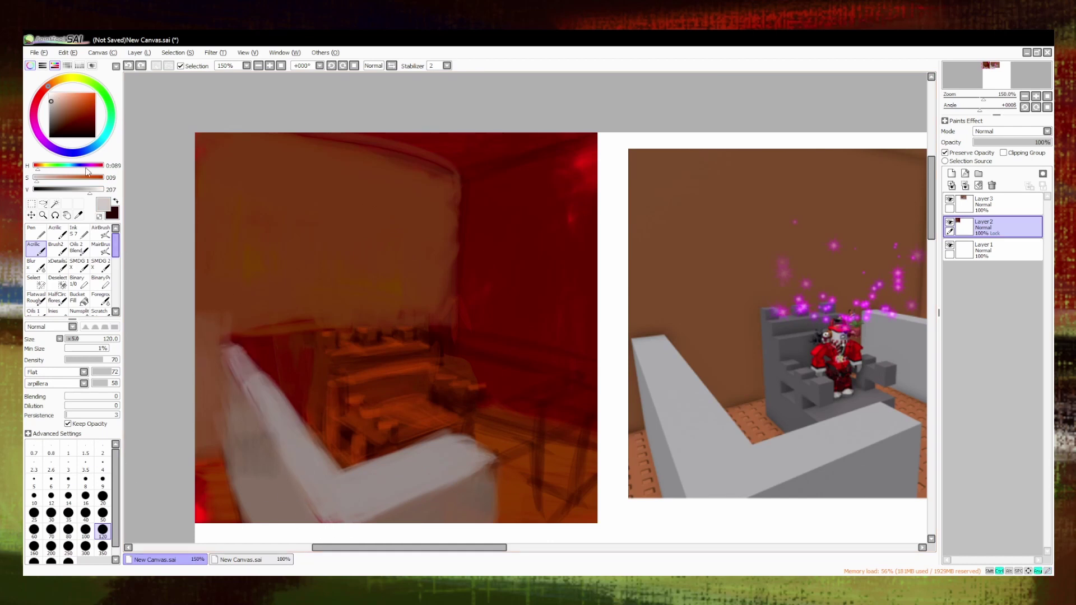
drag(247, 359, 235, 345)
alt+click(360, 473)
mouse_move(334, 515)
mouse_down()
mouse_move(307, 446)
mouse_move(355, 503)
mouse_move(449, 464)
mouse_move(447, 448)
mouse_move(484, 456)
mouse_up()
mouse_move(224, 331)
mouse_down()
mouse_move(336, 517)
mouse_move(420, 433)
mouse_move(448, 493)
mouse_up()
click(69, 100)
key(ctrl+z)
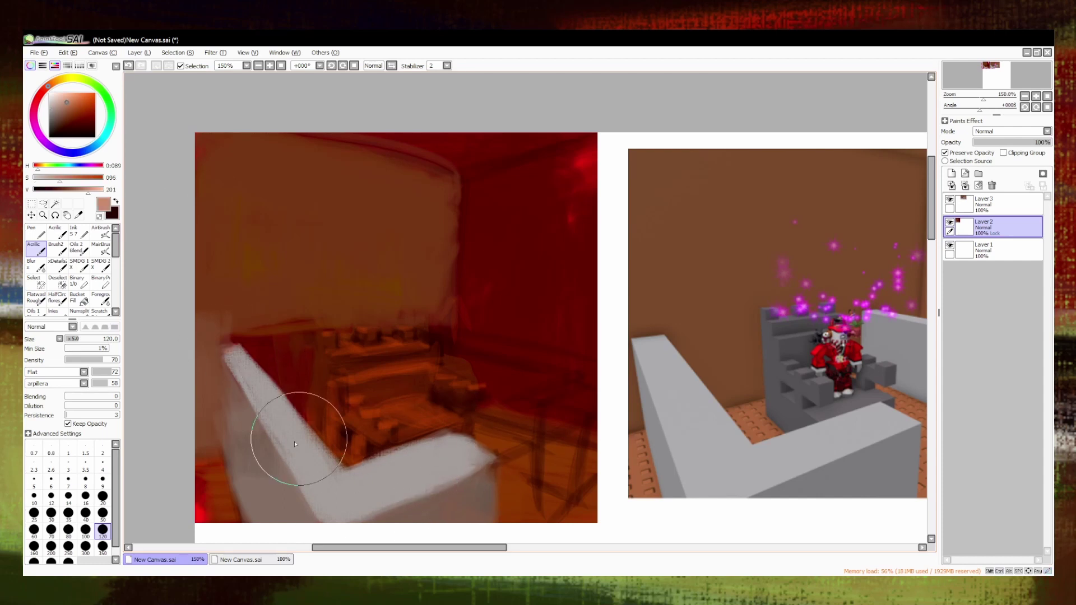
Save the canvas as Rouletters.sai and tint the foreground wall's outer side blue-grey with the Numsplit brush at size 120.
alt+click(221, 244)
click(79, 312)
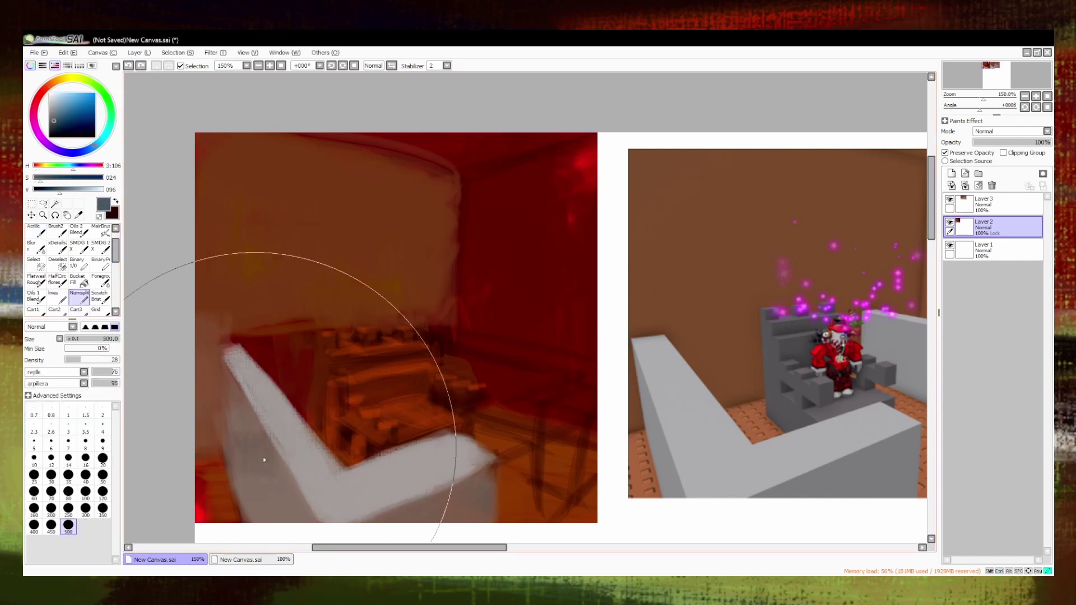
key(ctrl+s)
key(ctrl+y)
click(102, 508)
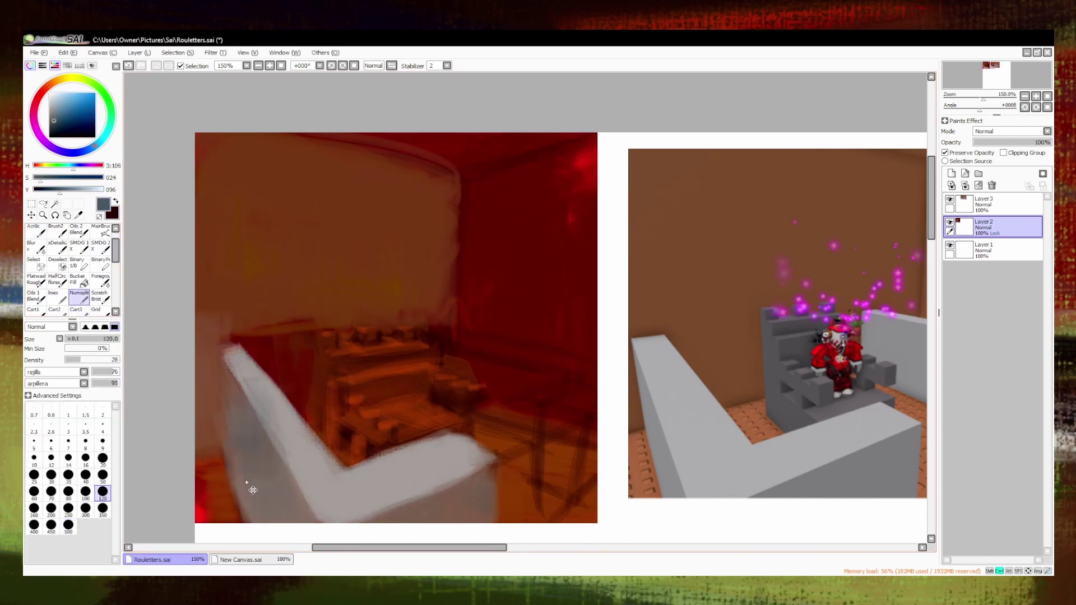
Paint the floor corner beside the foreground wall orange-brown and texture the wall's outer side with the Numsplit brush.
click(34, 231)
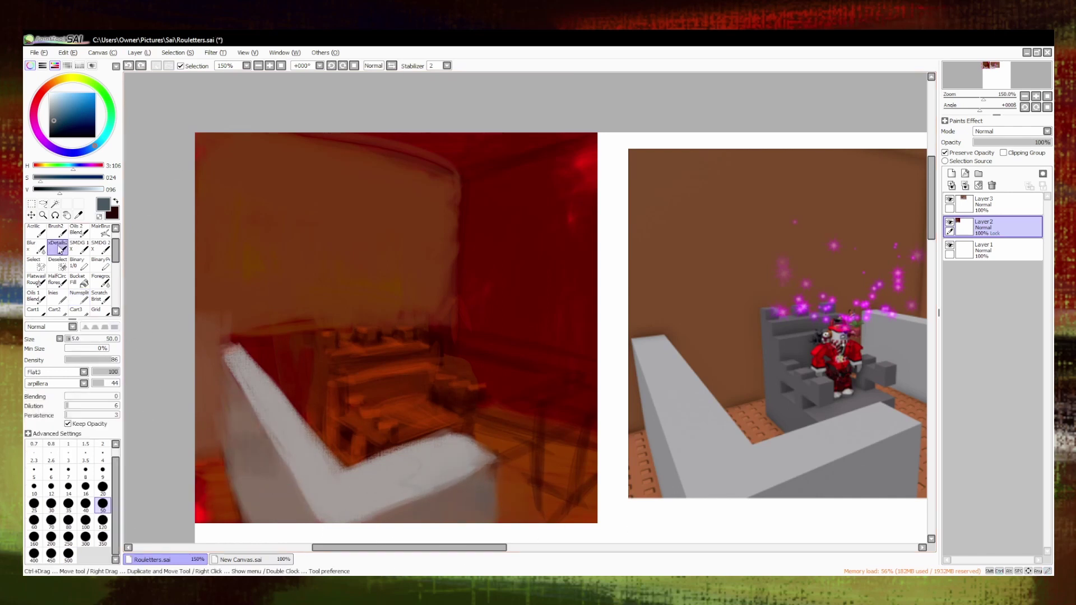
alt+click(213, 403)
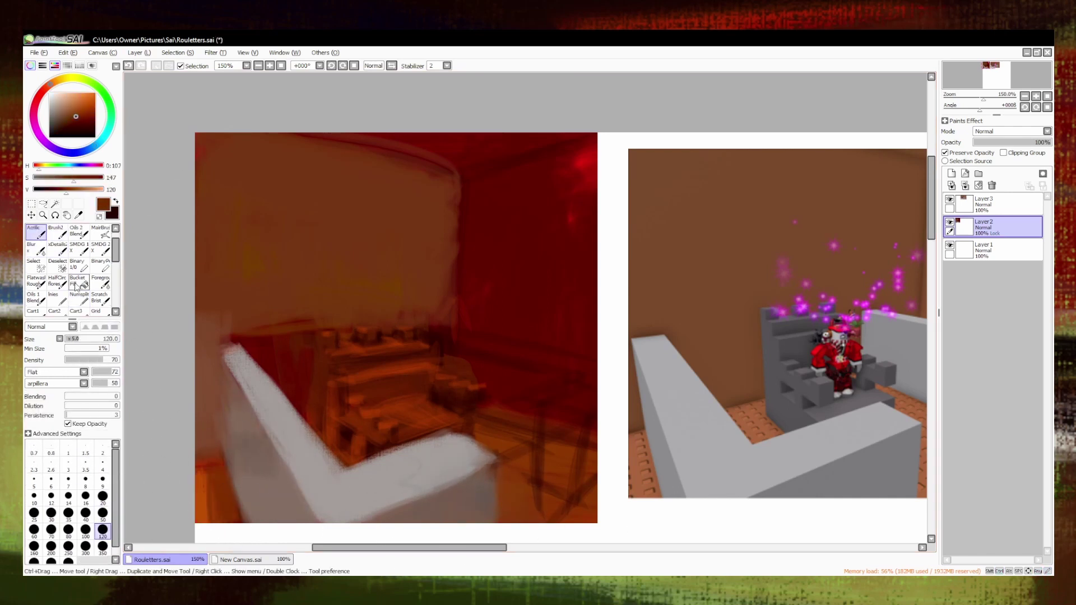
click(79, 297)
drag(312, 504, 252, 480)
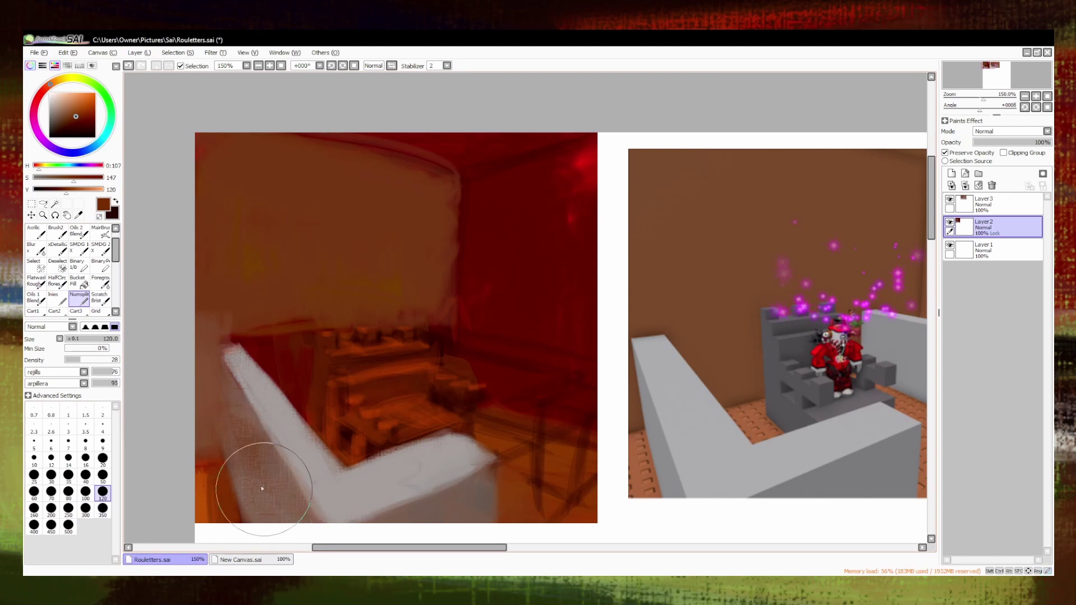
alt+click(252, 480)
mouse_move(241, 437)
mouse_down()
mouse_move(263, 515)
mouse_move(277, 519)
mouse_up()
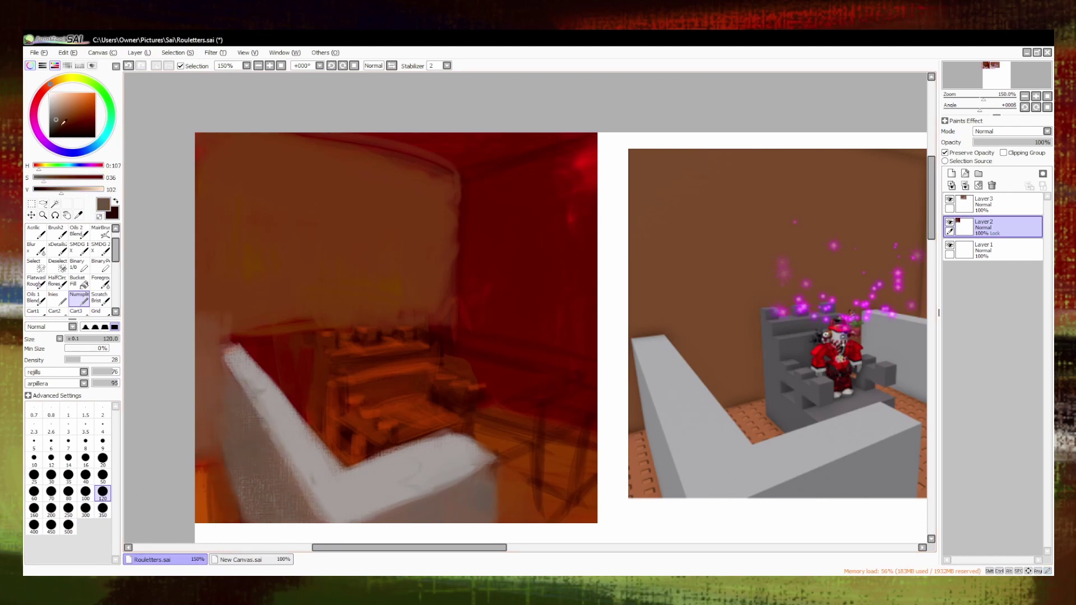
Add more grey texture to the foreground wall's outer side and lighter orange-brown texture to the adjoining floor corner.
alt+click(224, 352)
alt+click(276, 493)
mouse_move(276, 493)
mouse_down()
mouse_move(233, 396)
mouse_move(200, 408)
mouse_move(209, 452)
mouse_up()
alt+click(211, 480)
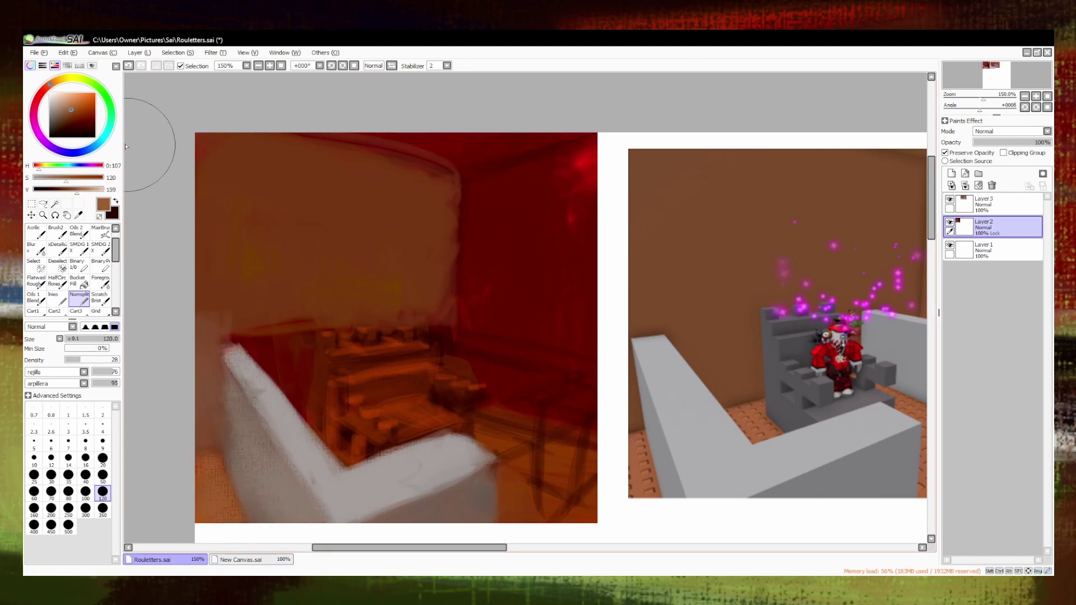
Paint the back room wall brown and cover the dark red area between the throne and the foreground wall.
alt+click(190, 358)
key(b)
alt+click(206, 297)
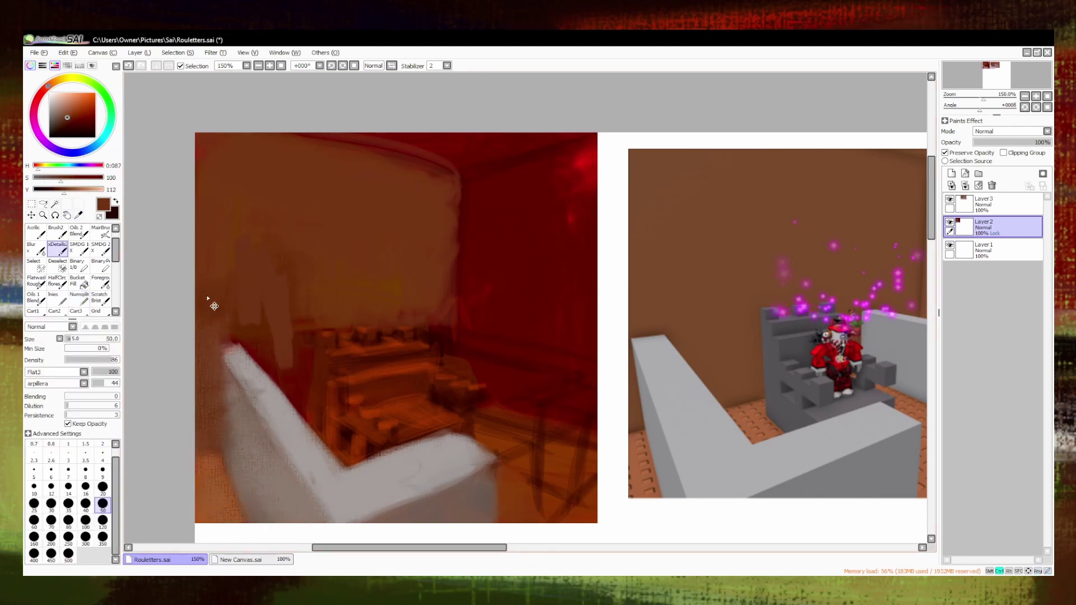
alt+click(432, 231)
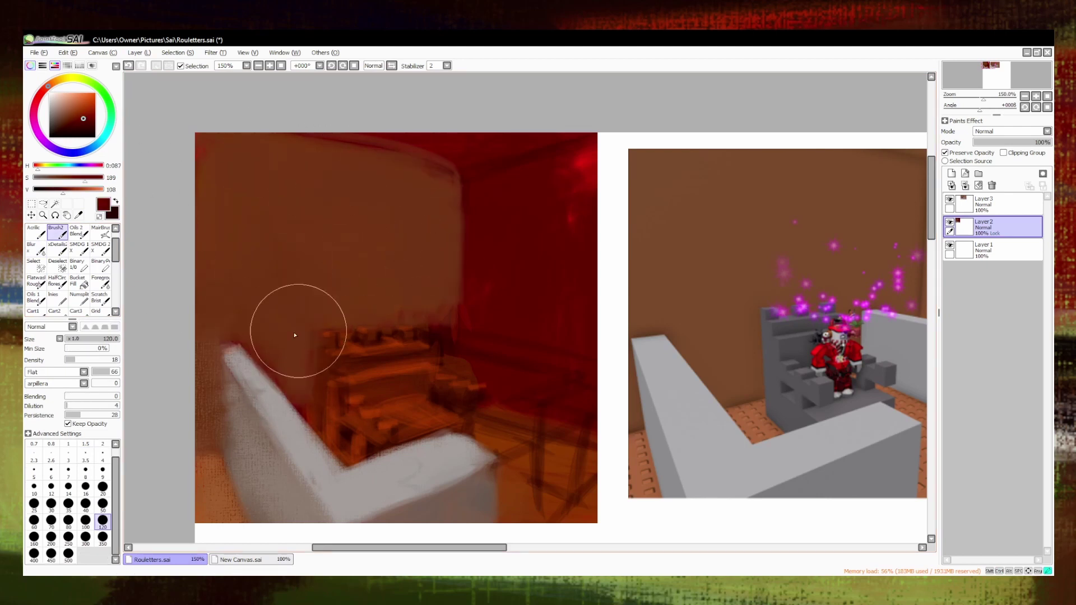
drag(258, 325, 303, 416)
click(58, 114)
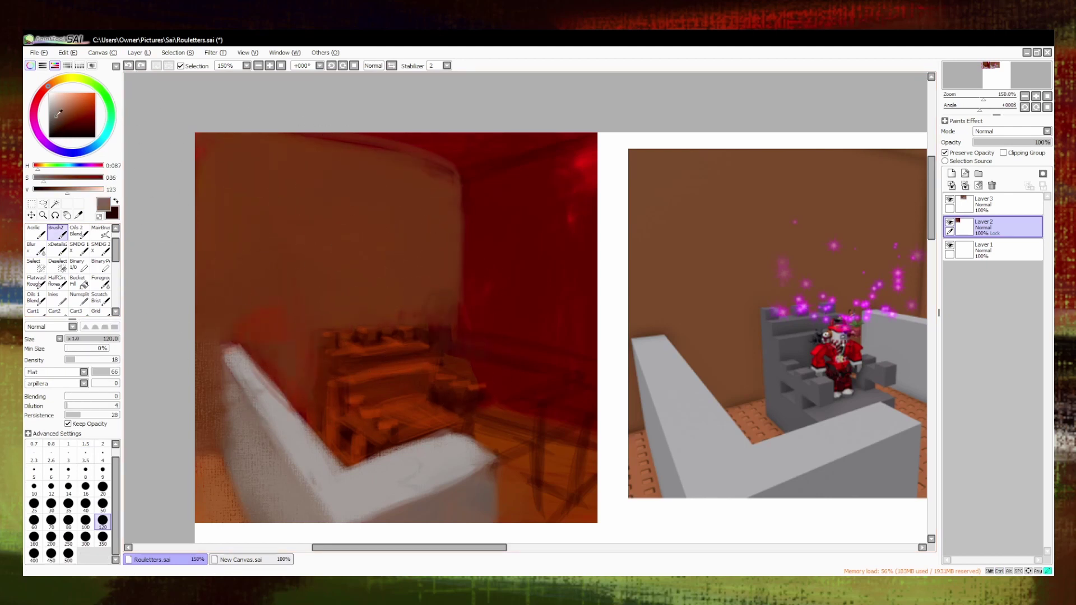
Texture the right-hand floor orange-brown with the Numsplit brush and block in a grey pillar there with the Acrylic brush.
key(n)
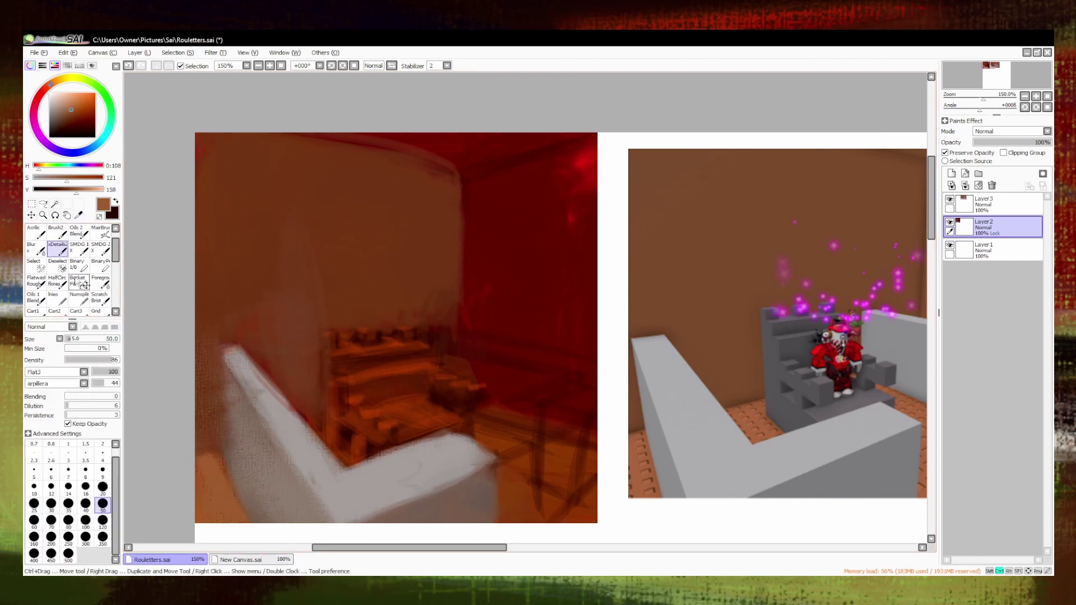
alt+click(237, 518)
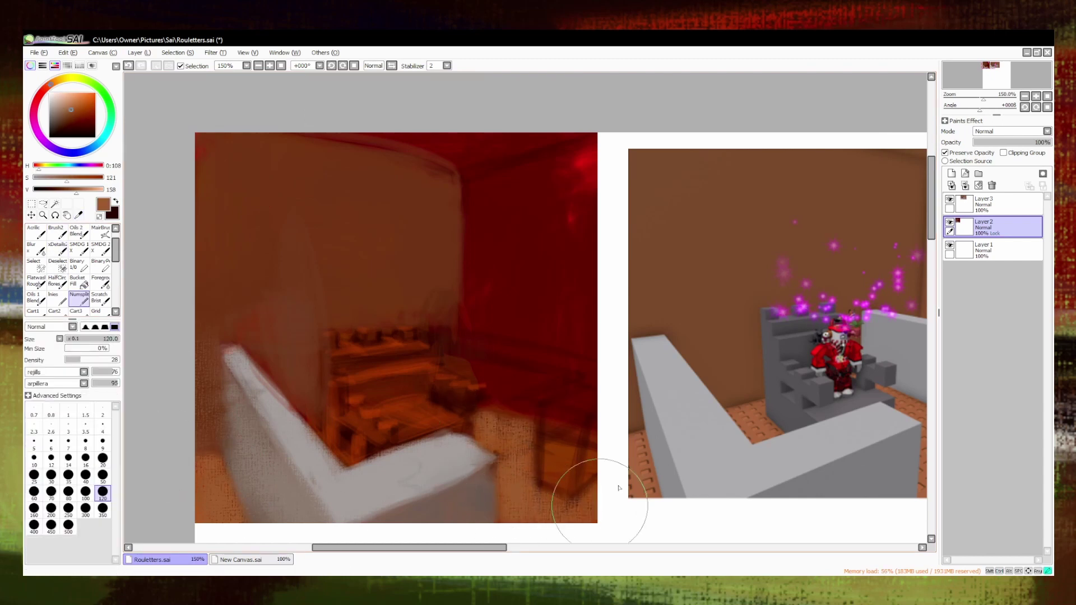
key(a)
alt+click(552, 458)
mouse_move(553, 457)
mouse_down()
mouse_move(557, 482)
mouse_move(559, 415)
mouse_move(576, 406)
mouse_up()
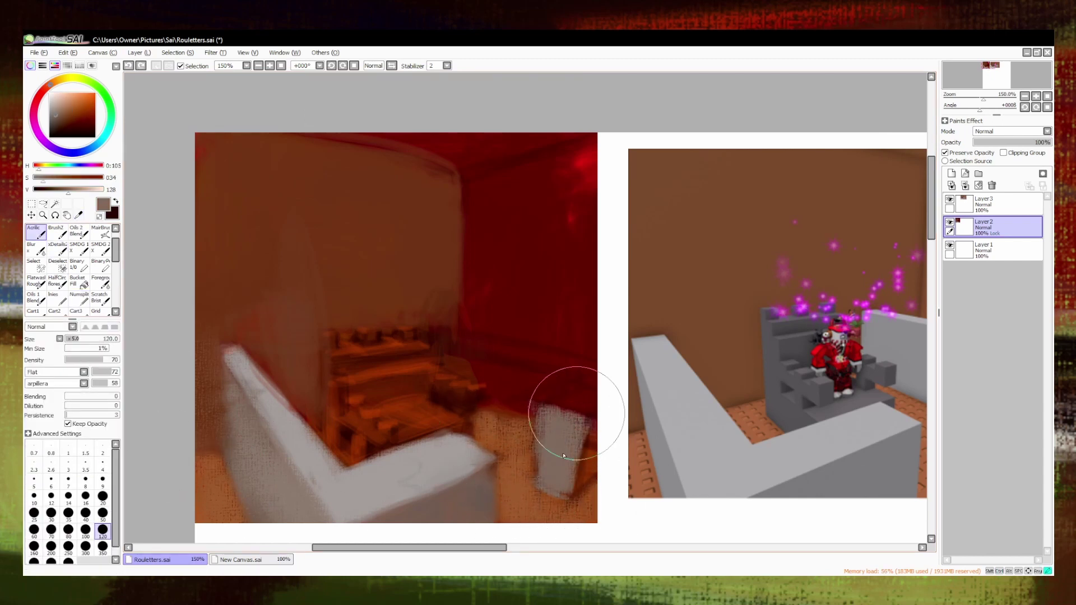
alt+click(586, 485)
mouse_move(586, 485)
mouse_down()
mouse_move(563, 442)
mouse_move(577, 457)
mouse_up()
alt+click(563, 449)
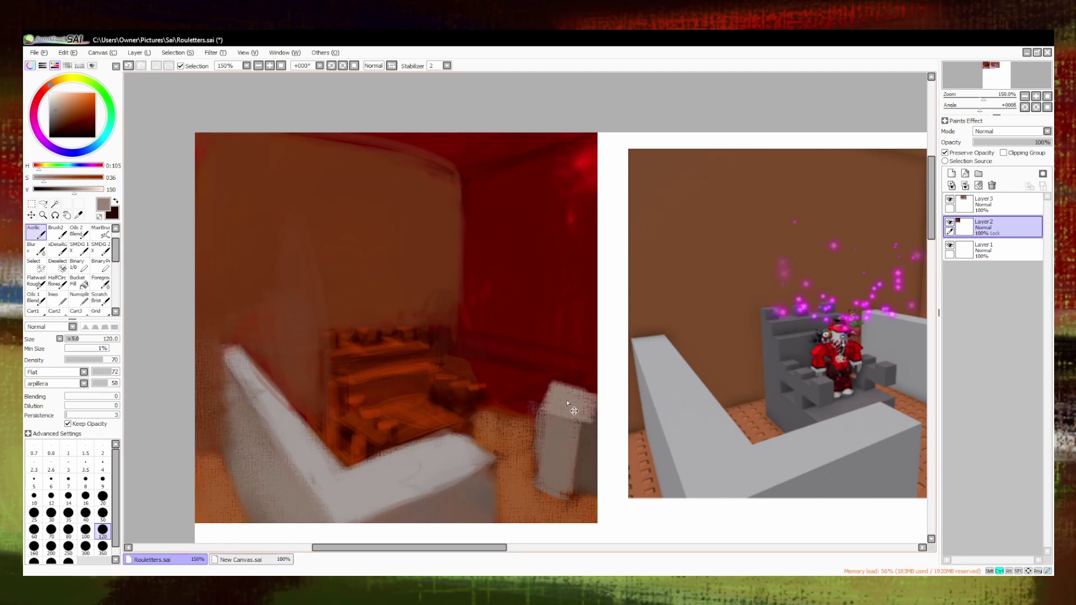
Paint the far grey wall running from the pillar to the throne with Brush2.
key(b)
mouse_move(586, 399)
mouse_down()
mouse_move(451, 340)
mouse_move(605, 370)
mouse_move(601, 396)
mouse_move(445, 403)
mouse_move(430, 373)
mouse_move(392, 359)
mouse_up()
alt+click(411, 439)
mouse_move(411, 439)
mouse_down()
mouse_move(392, 387)
mouse_move(353, 406)
mouse_move(417, 386)
mouse_up()
Fill the right-hand room wall with brown over the red underpainting, using Brush2 at size 350.
scroll(469, 498, left, 2)
alt+click(337, 257)
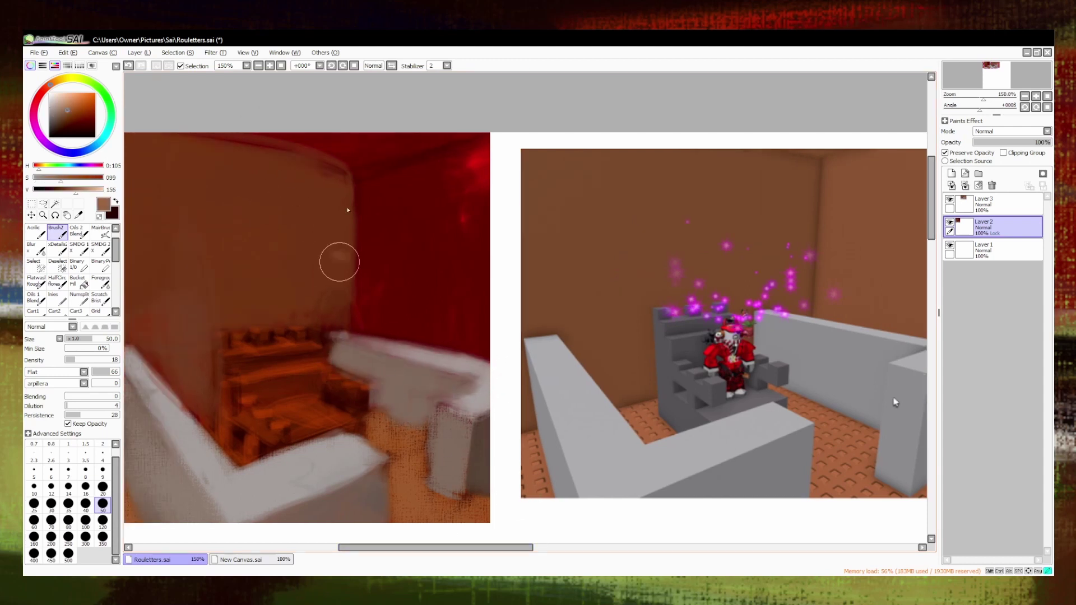
alt+click(373, 220)
mouse_move(373, 221)
mouse_down()
mouse_move(463, 240)
mouse_move(396, 254)
mouse_move(450, 261)
mouse_up()
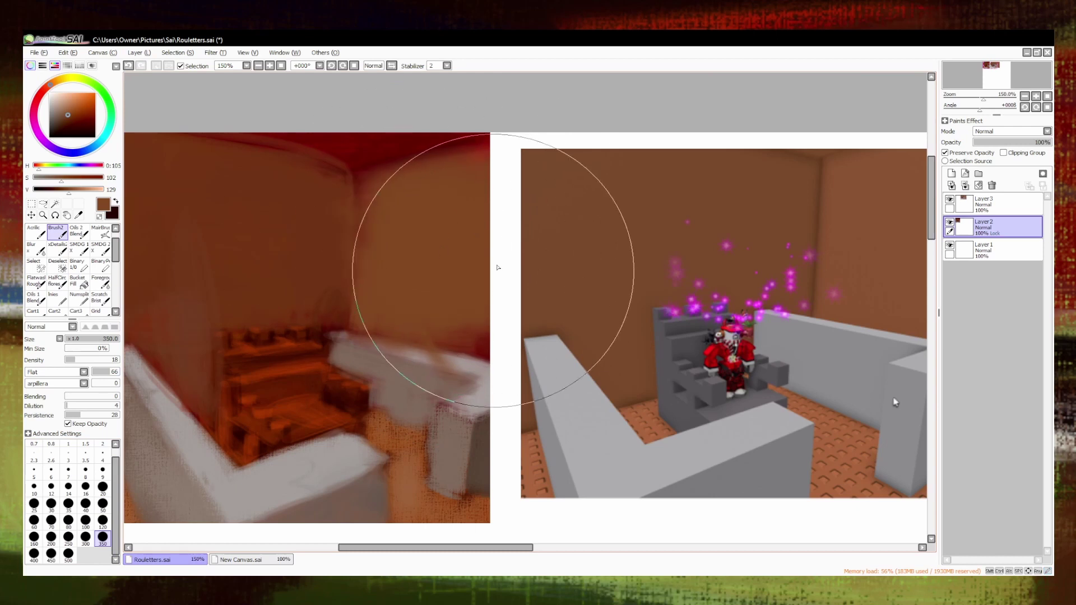
Define the top edge of the far wall in neutral grey with the Acrylic brush at size 50.
click(102, 520)
click(51, 116)
click(49, 110)
click(34, 231)
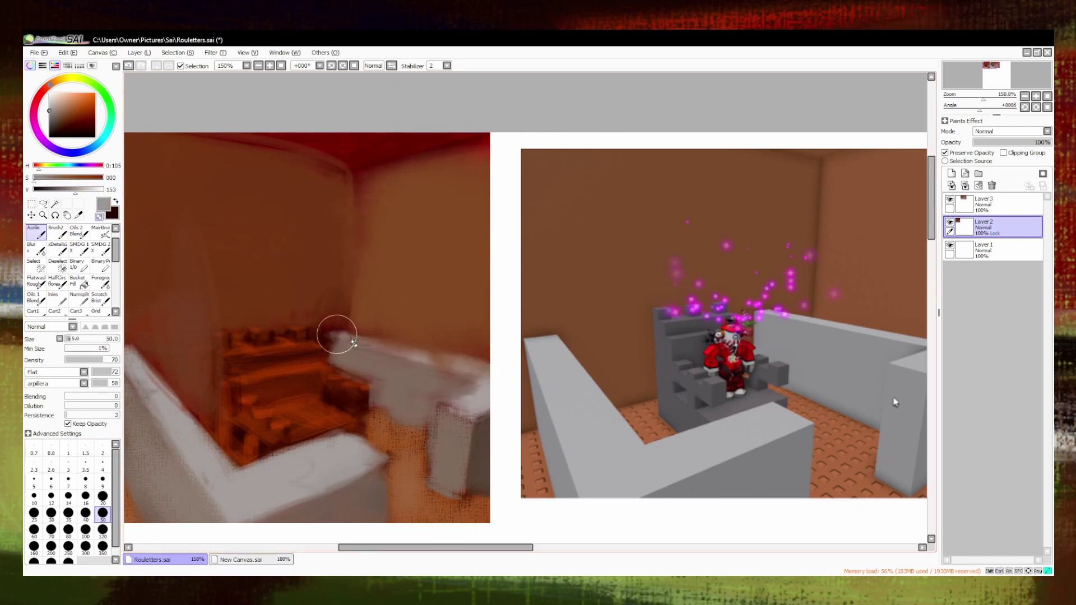
drag(338, 338, 486, 372)
Texture the right-hand floor and pillar with sampled browns, using the Numsplit brush at size 100.
click(258, 66)
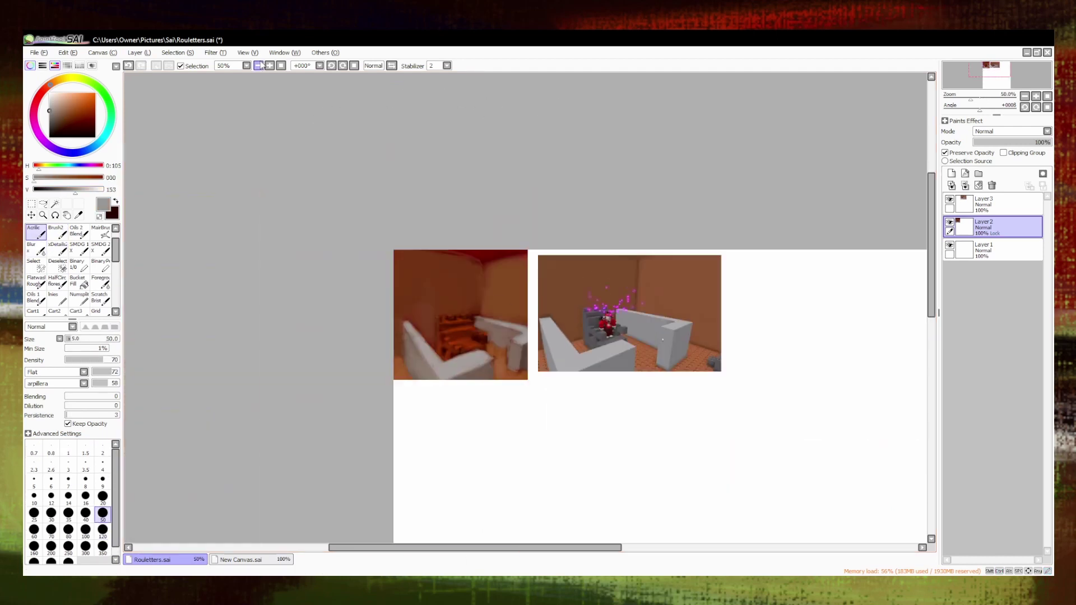
click(269, 65)
alt+click(465, 393)
click(79, 297)
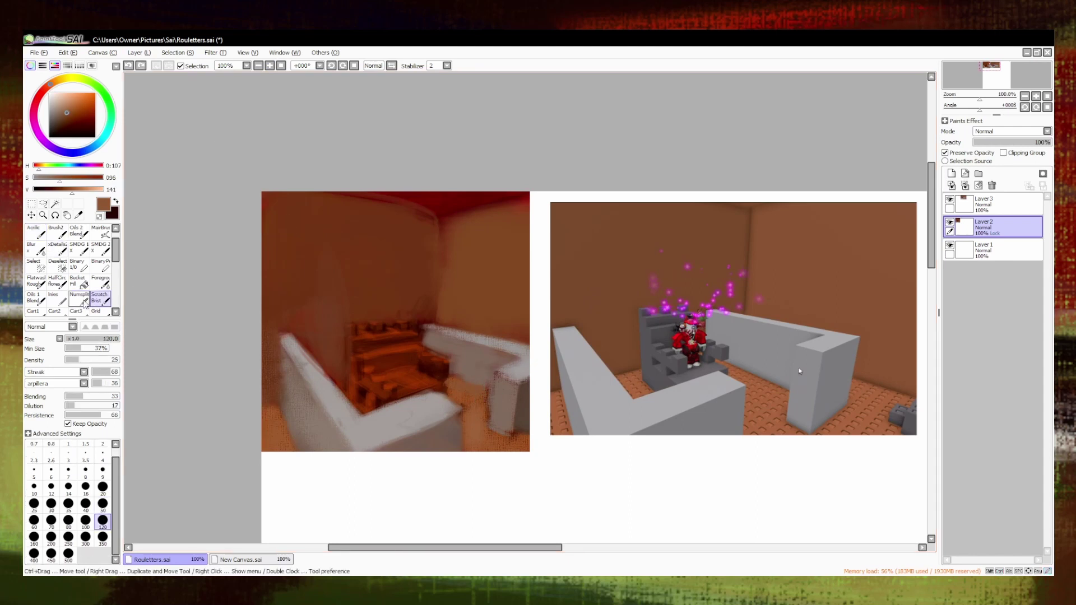
alt+click(521, 404)
scroll(799, 371, up, 1)
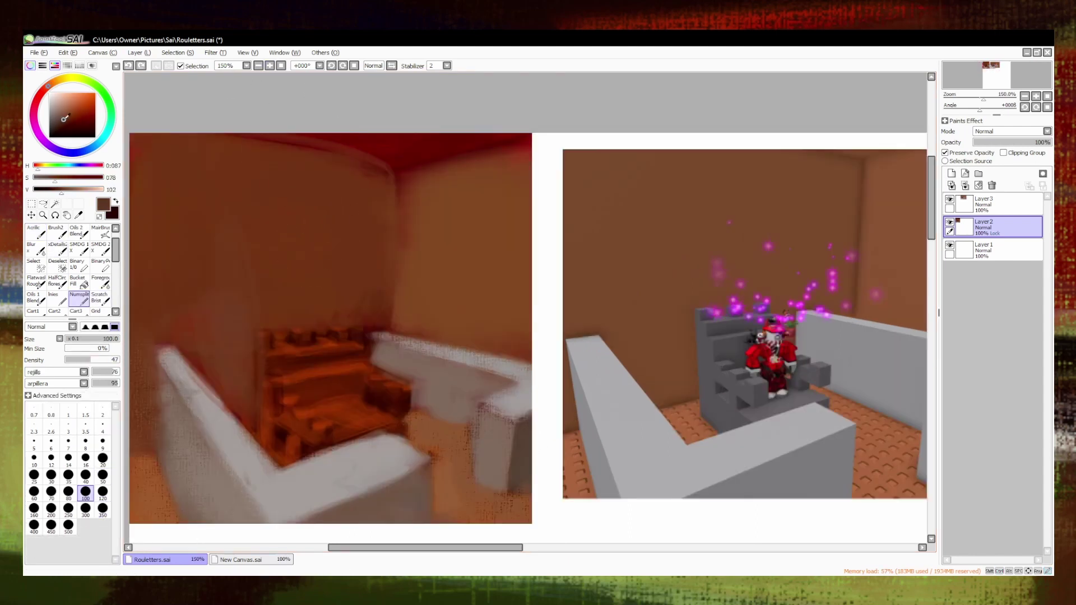
Cover the remaining red along the ceiling and room corner with dark brown.
alt+click(212, 139)
key(b)
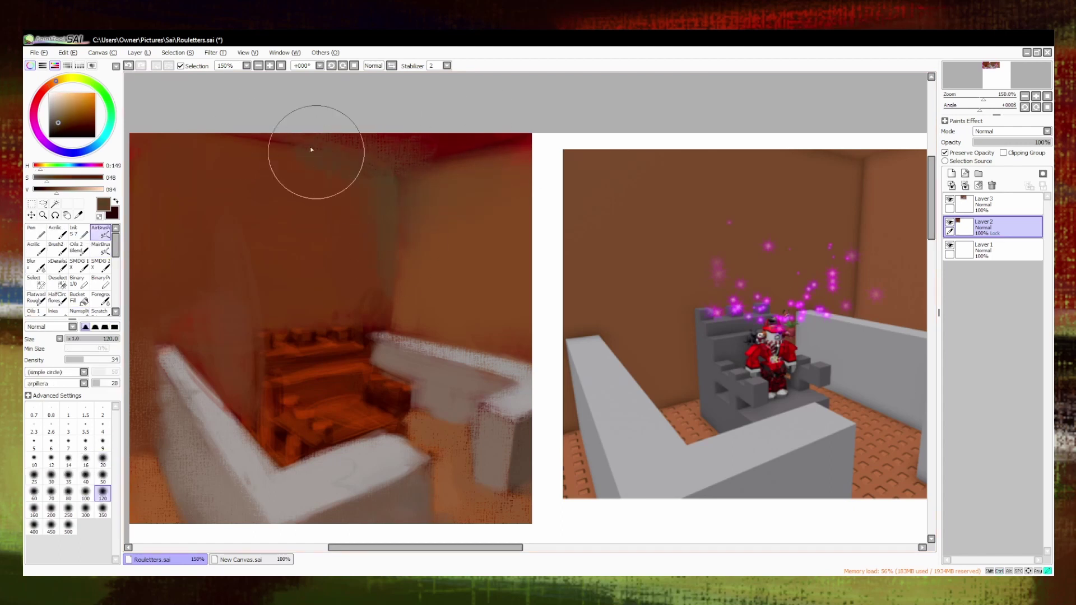
alt+click(311, 146)
mouse_move(310, 146)
mouse_down()
mouse_move(392, 151)
mouse_move(476, 137)
mouse_up()
alt+click(408, 146)
scroll(408, 146, down, 4)
scroll(391, 144, up, 3)
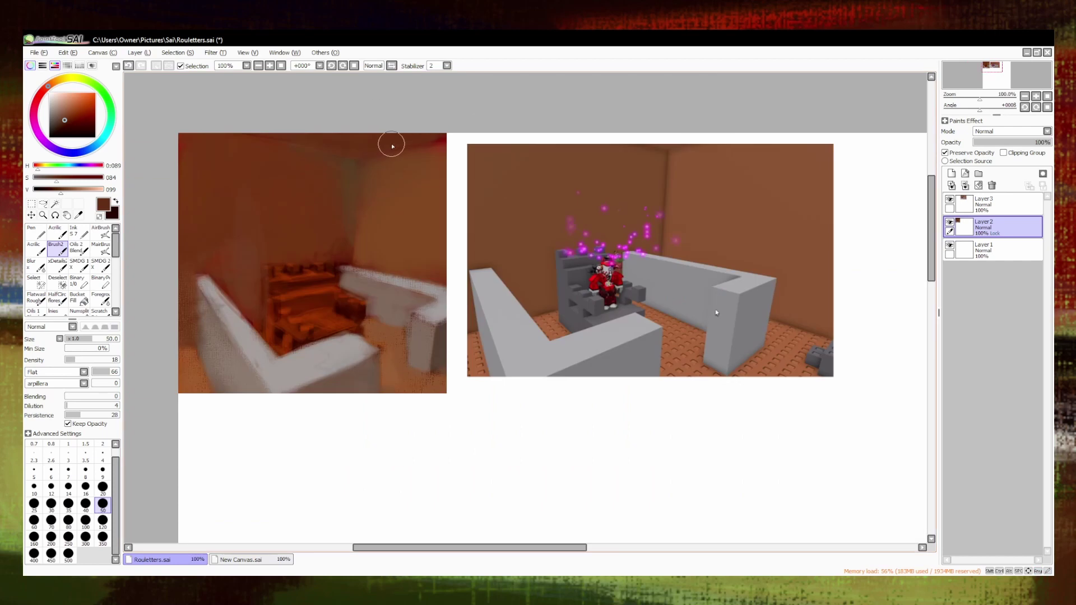
Repaint the right-hand room wall in orange-brown with Brush2 at size 120, undoing the last stroke.
alt+click(716, 312)
click(103, 520)
alt+click(360, 216)
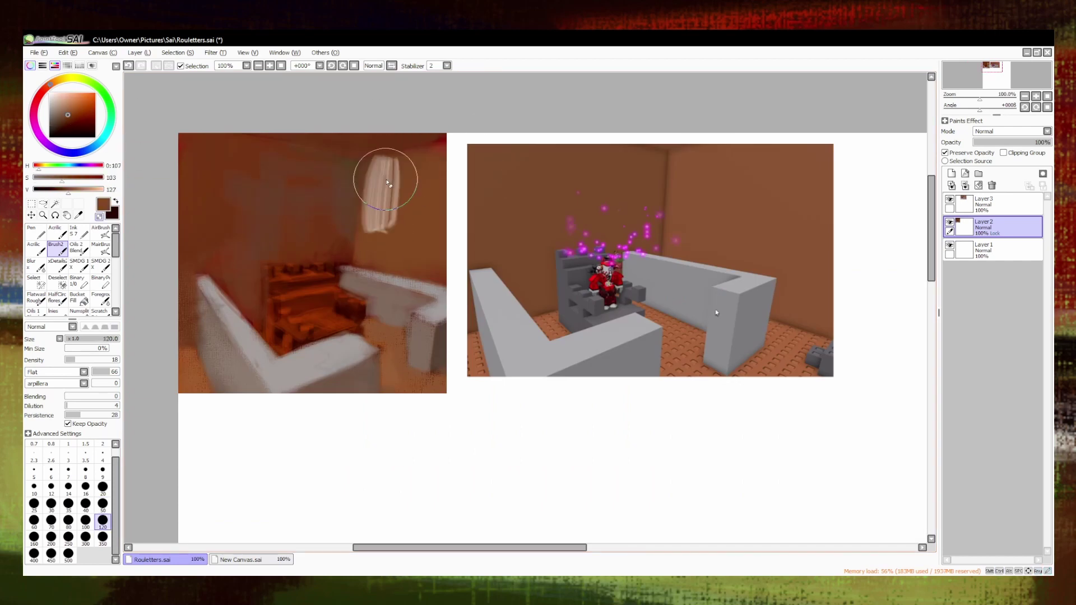
alt+click(409, 259)
drag(427, 241, 412, 179)
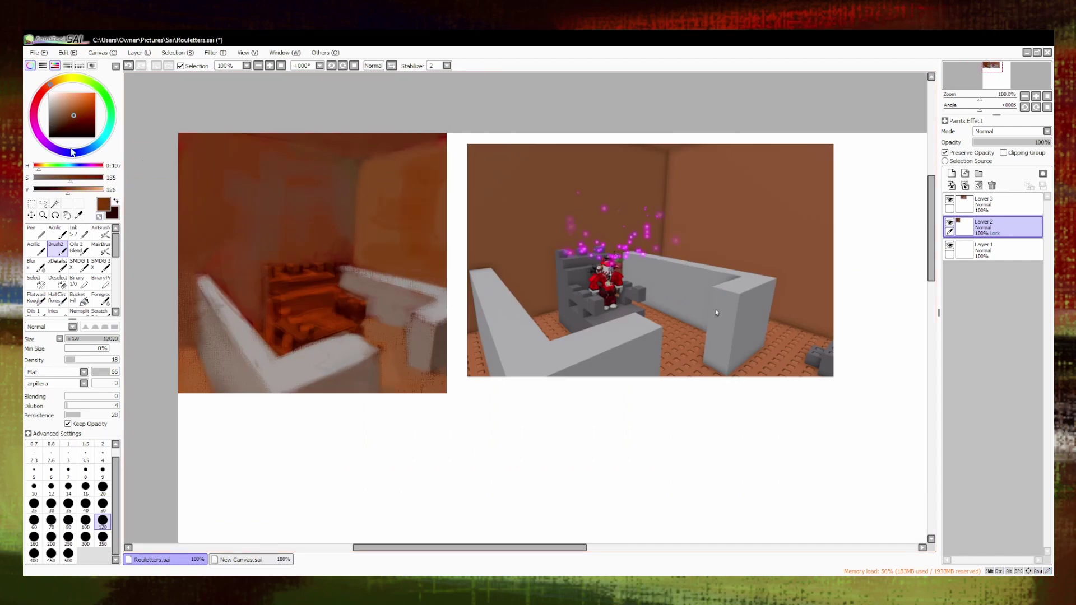
alt+click(402, 178)
alt+click(413, 240)
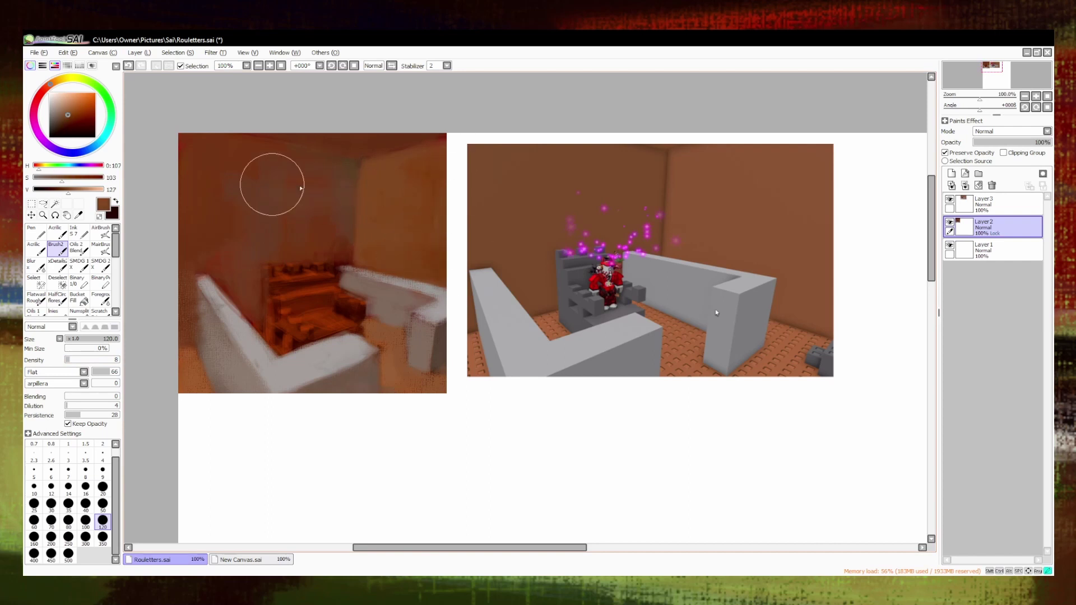
drag(409, 198, 451, 314)
key(ctrl+z)
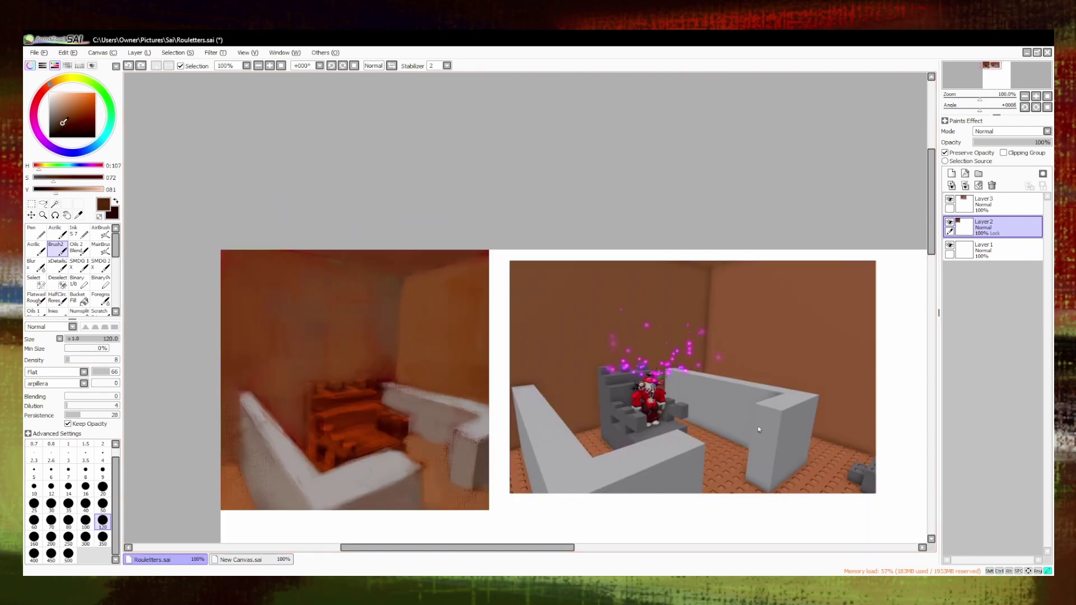
Glaze brown over the back wall and floor with Brush2 at density 8, refining around the grey walls at size 50.
click(64, 121)
drag(436, 474, 493, 505)
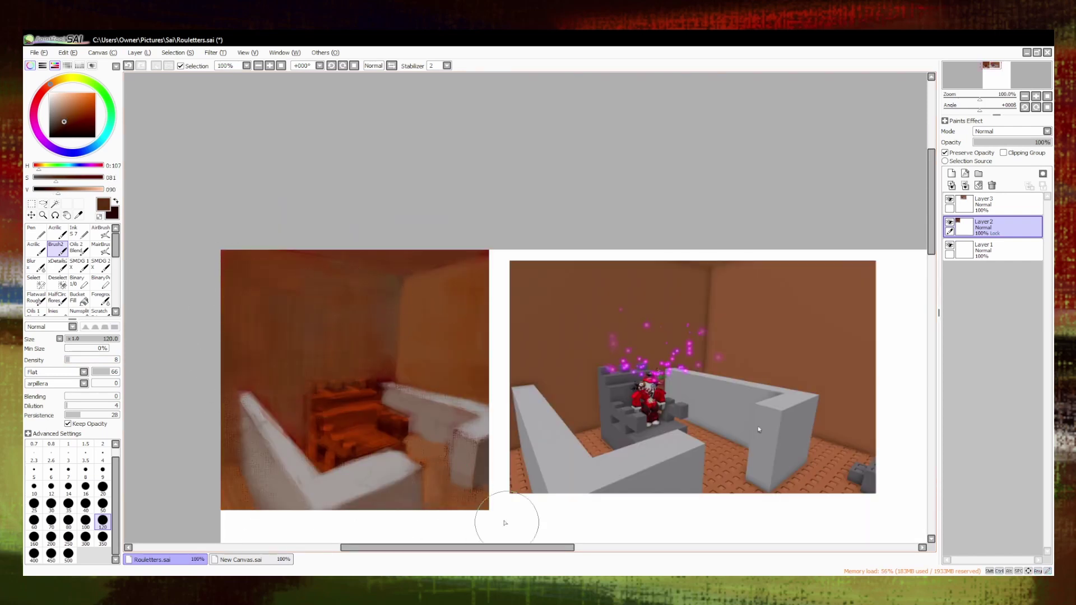
alt+click(406, 465)
key(bracketleft)
key(bracketleft)
key(bracketleft)
key(bracketleft)
key(bracketleft)
alt+click(234, 392)
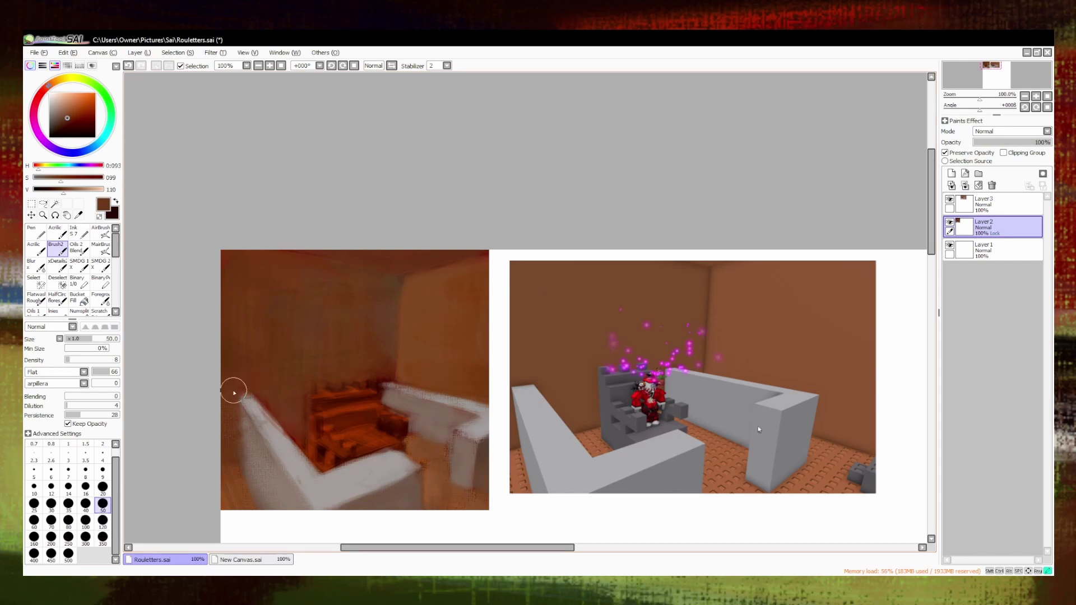
alt+click(381, 383)
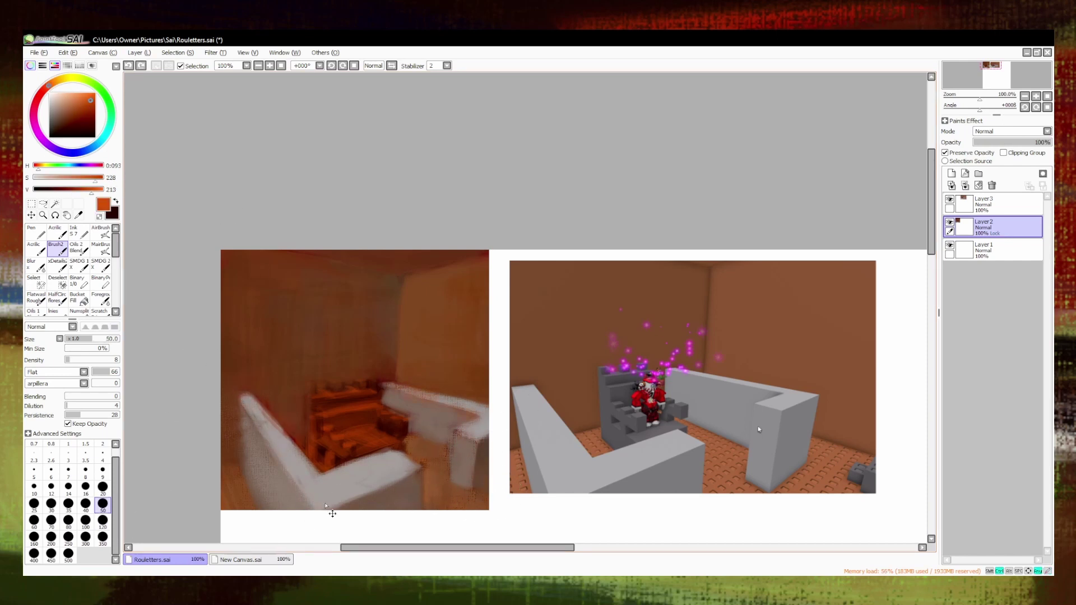
Paint the blocks along the top of the throne's backrest in brownish grey with Brush2 at size 35 and density 51.
scroll(332, 514, down, 3)
scroll(487, 329, up, 4)
key(bracketleft)
key(bracketleft)
alt+click(181, 205)
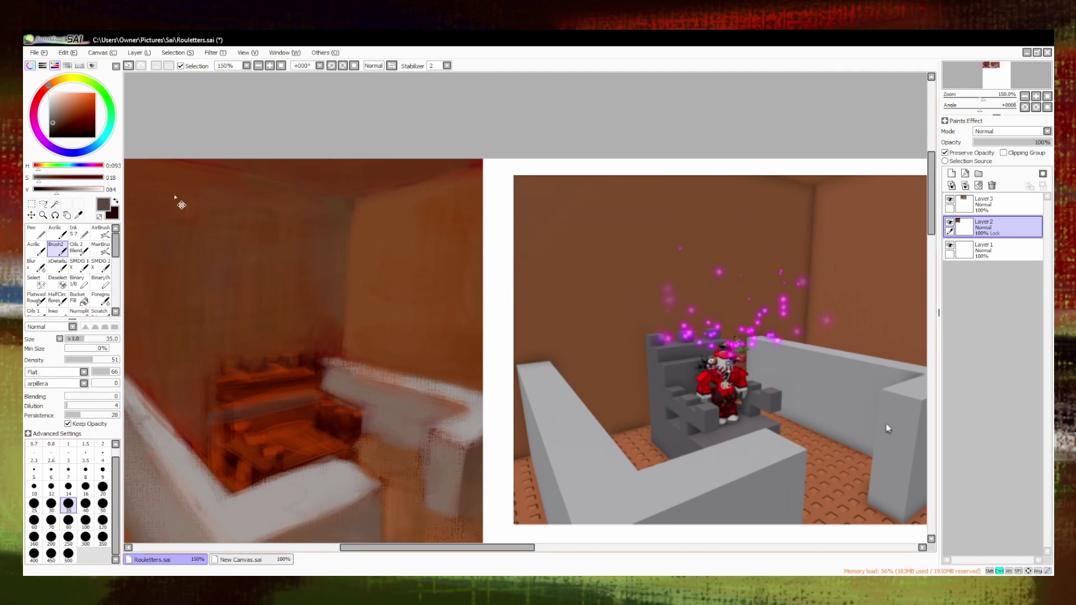
key(ctrl+z)
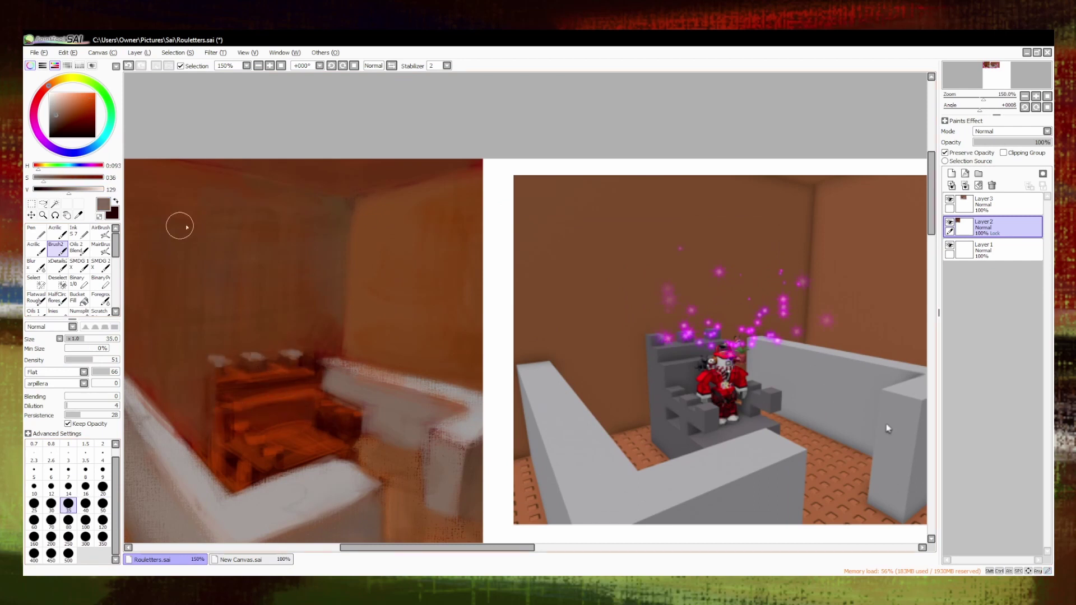
key(x)
alt+click(241, 372)
alt+click(300, 367)
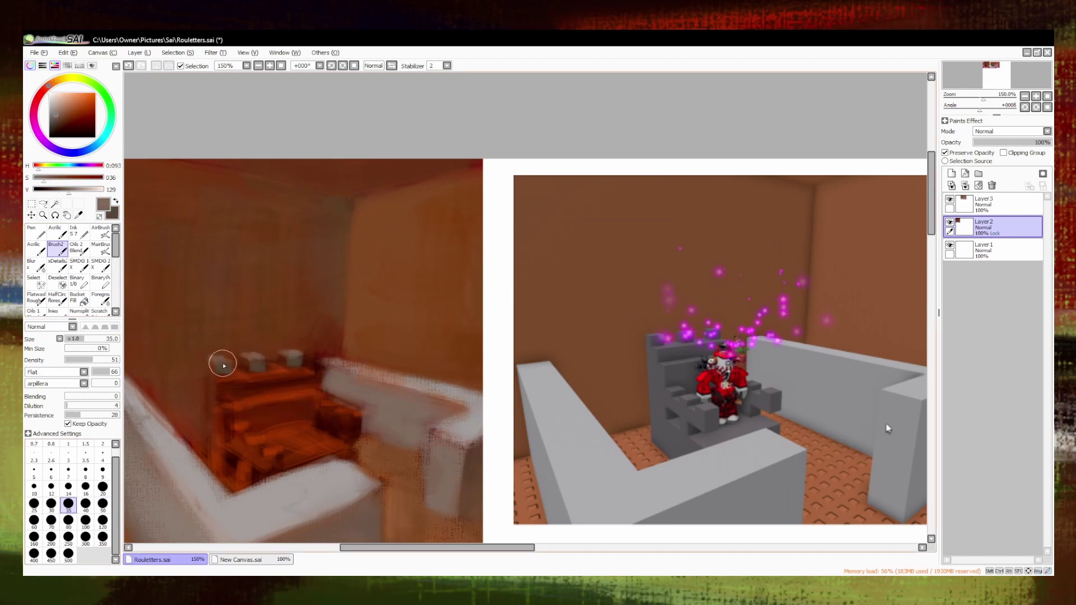
alt+click(221, 363)
alt+click(261, 367)
drag(306, 374, 247, 382)
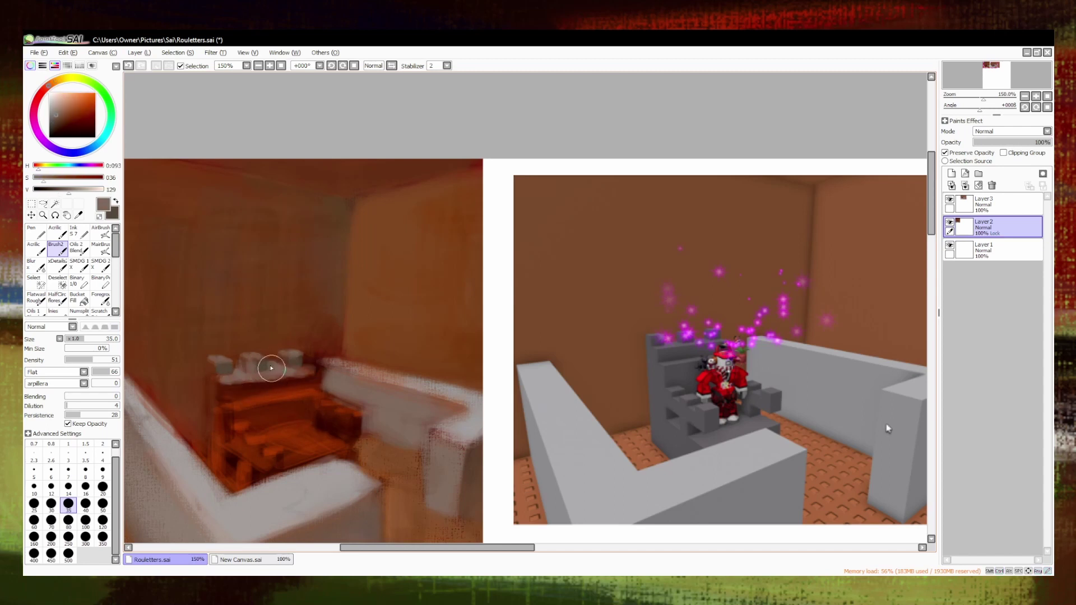
Cover the orange panels of the throne's backrest with light and dark greys, separating the ledge from the panel below.
click(65, 122)
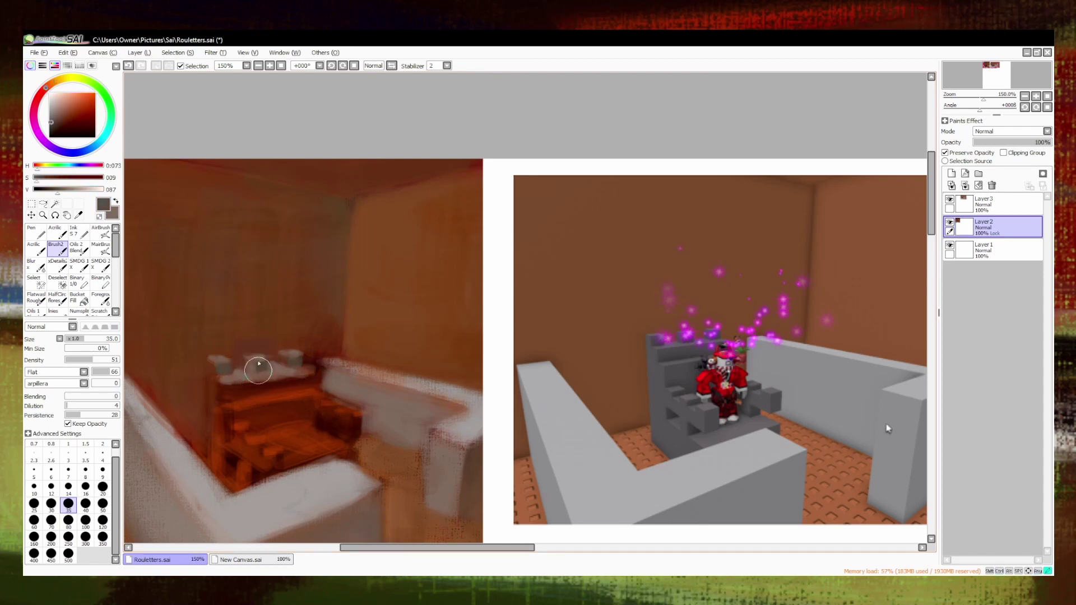
alt+click(262, 364)
drag(241, 386, 306, 379)
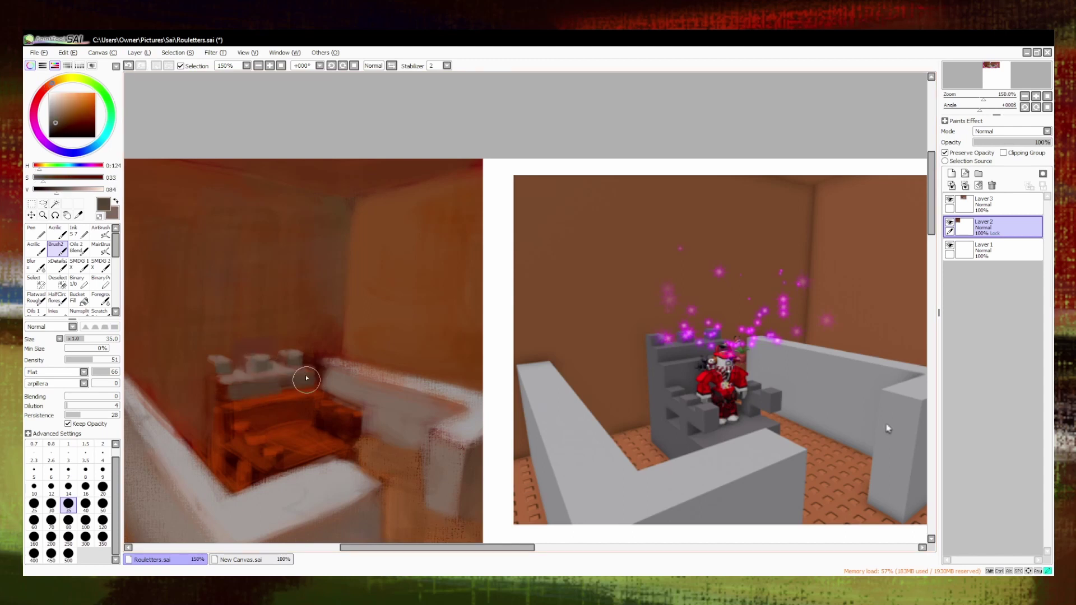
mouse_move(244, 413)
mouse_down()
mouse_move(320, 394)
mouse_move(258, 417)
mouse_up()
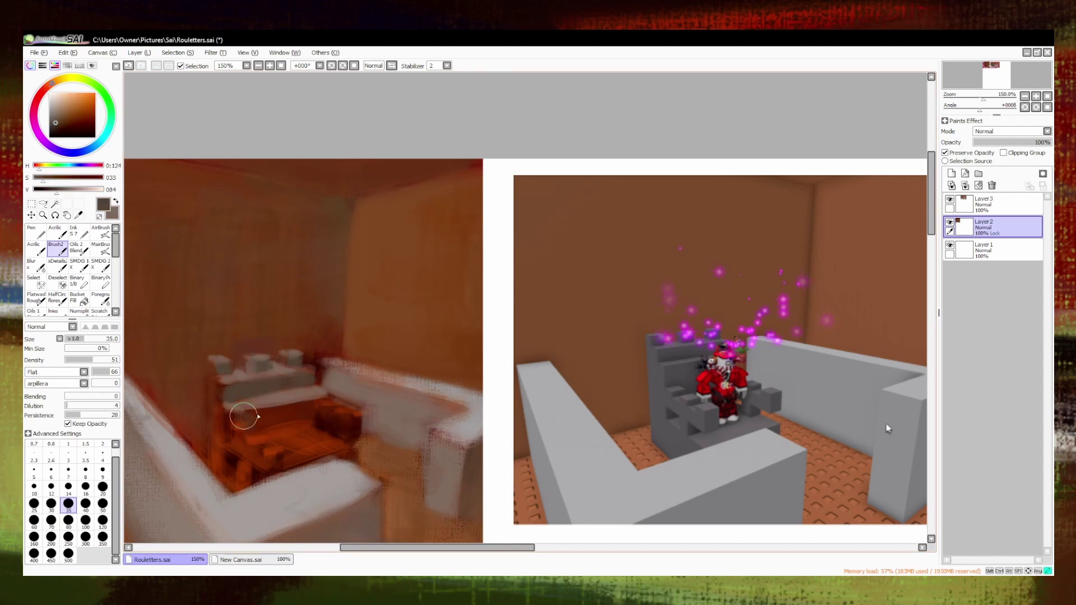
alt+click(293, 413)
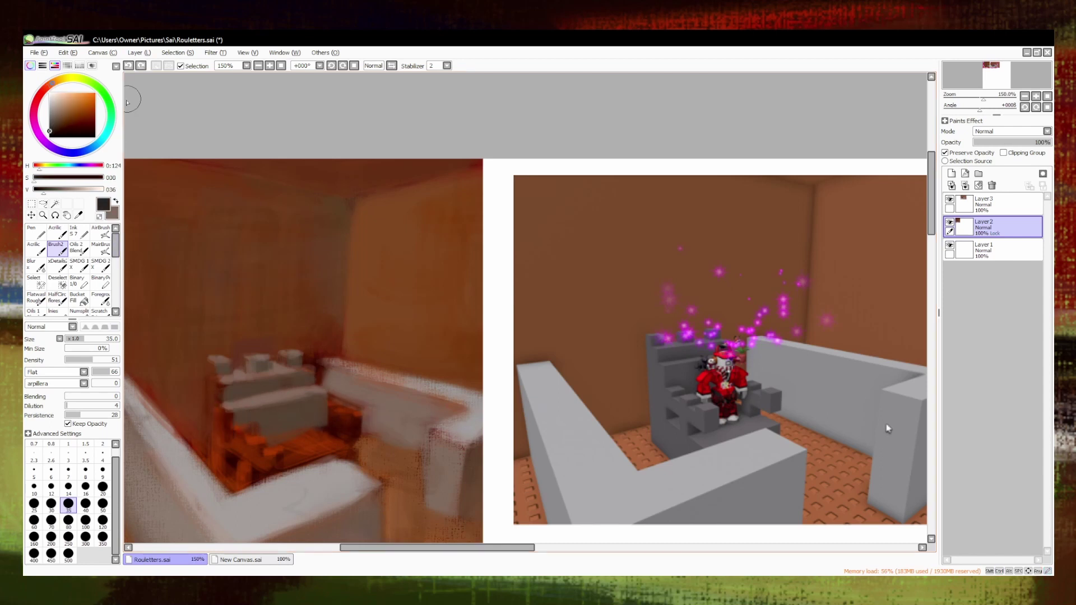
Block in the throne's left side and left armrest with sampled greys.
alt+click(218, 378)
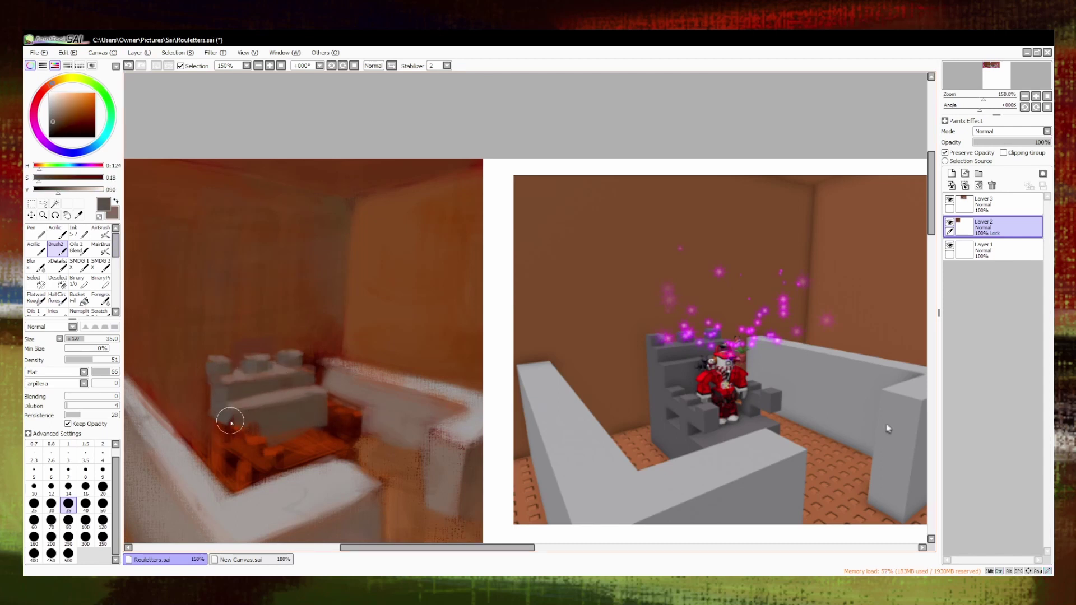
mouse_move(231, 421)
mouse_down()
mouse_move(253, 447)
mouse_move(250, 464)
mouse_up()
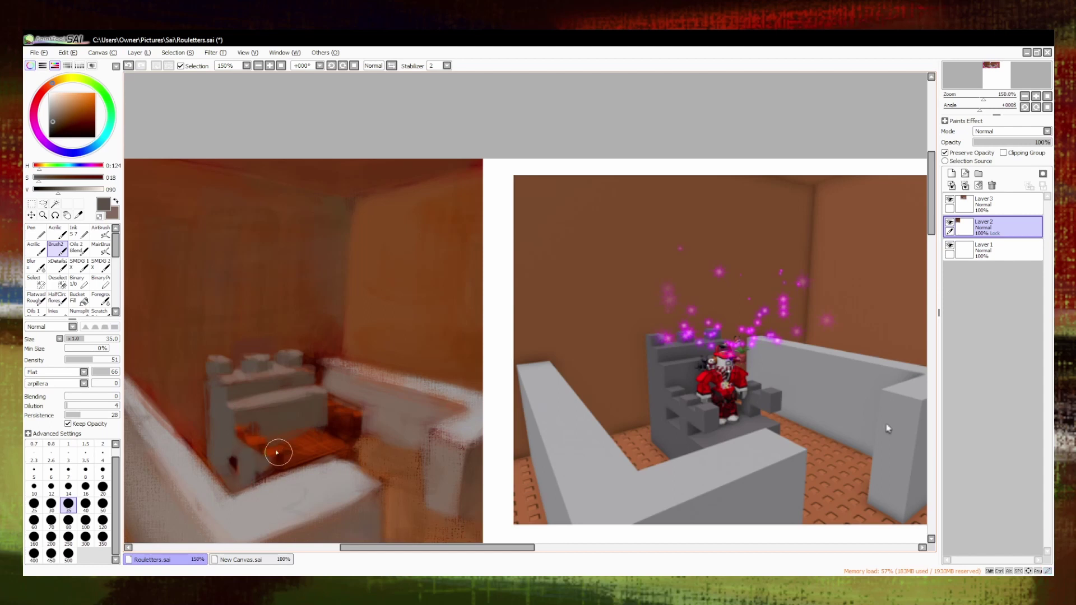
alt+click(255, 429)
alt+click(274, 450)
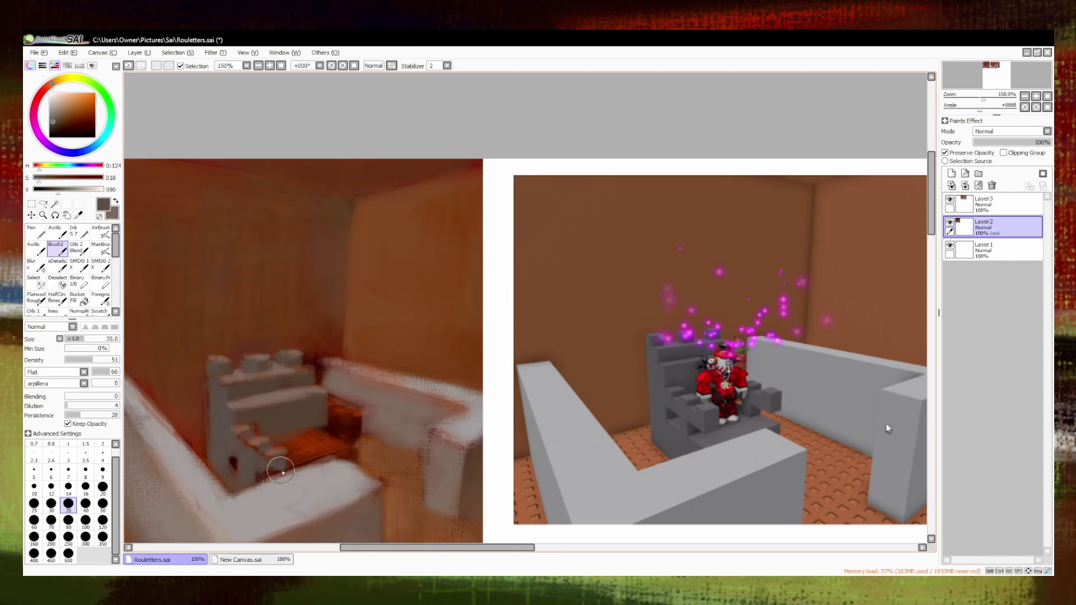
Paint the throne's right armrest in grey and fill the orange seat with lighter grey-brown.
alt+click(325, 404)
alt+click(365, 432)
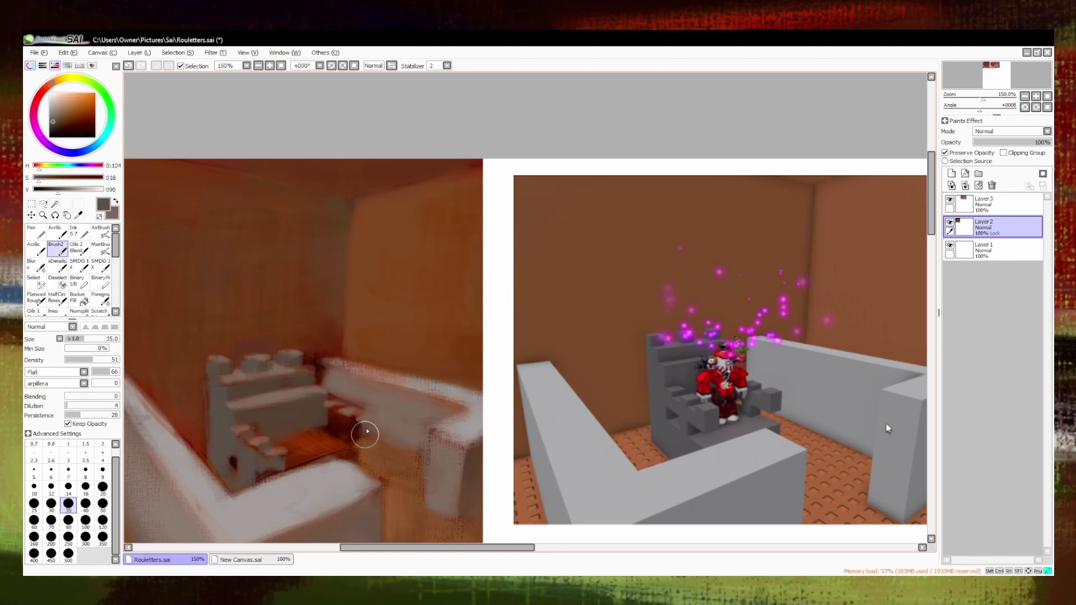
drag(365, 432, 374, 451)
alt+click(271, 380)
mouse_move(276, 443)
mouse_down()
mouse_move(321, 439)
mouse_move(345, 420)
mouse_move(295, 450)
mouse_move(305, 458)
mouse_move(325, 439)
mouse_move(223, 458)
mouse_up()
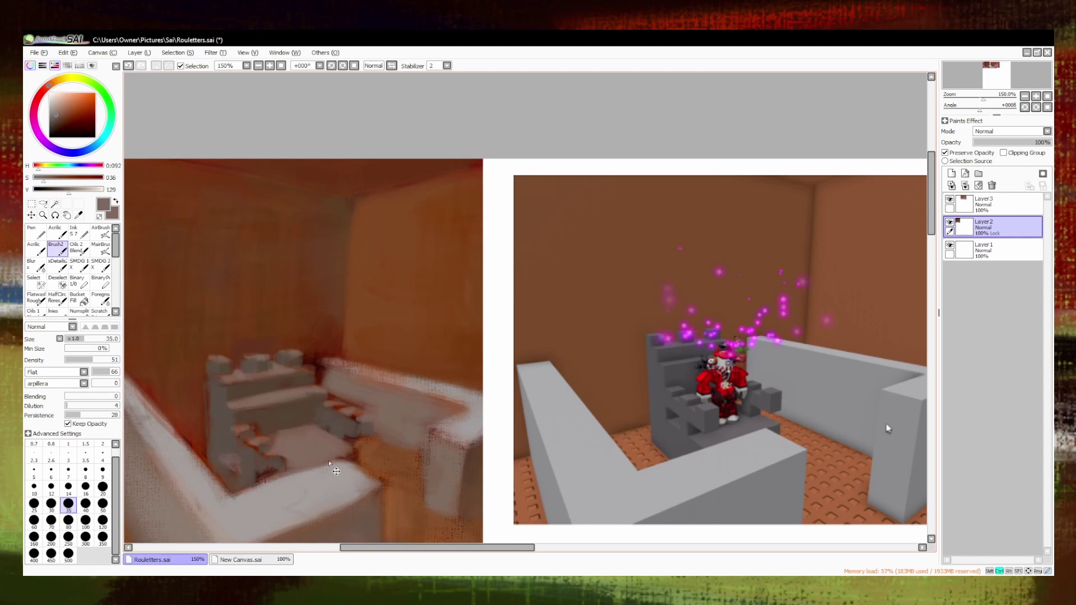
Refine the seat's front corner and the armrest blocks with sampled browns, greys and a dark grey.
alt+click(355, 448)
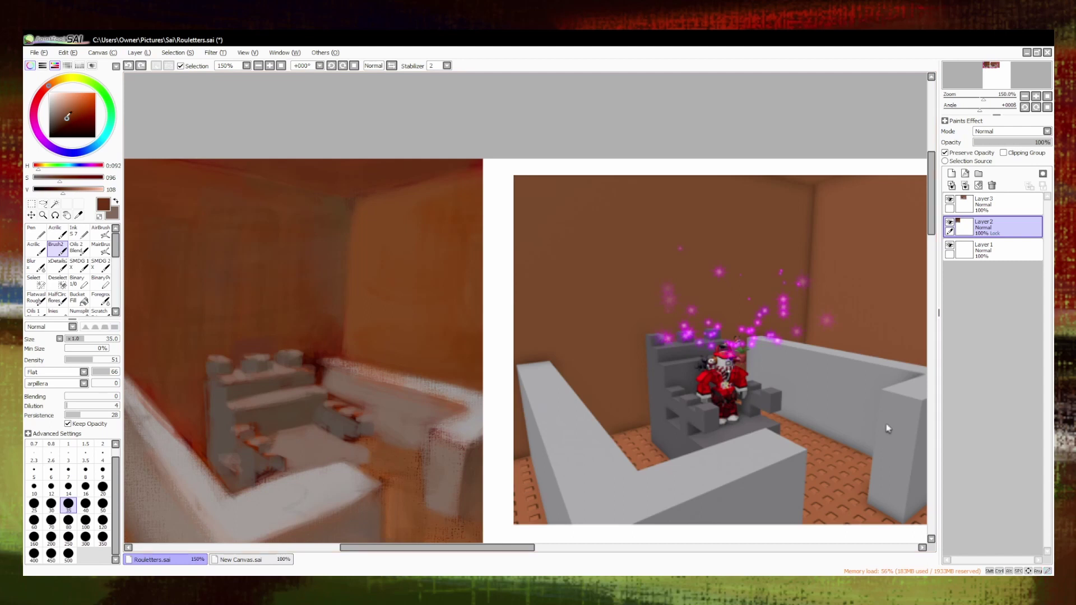
alt+click(363, 476)
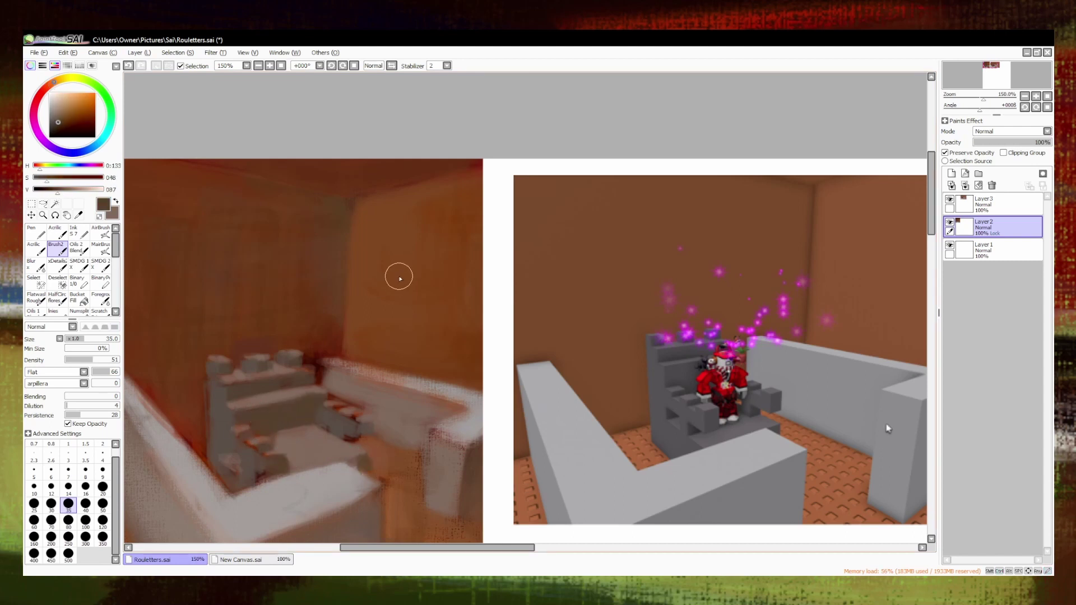
alt+click(287, 457)
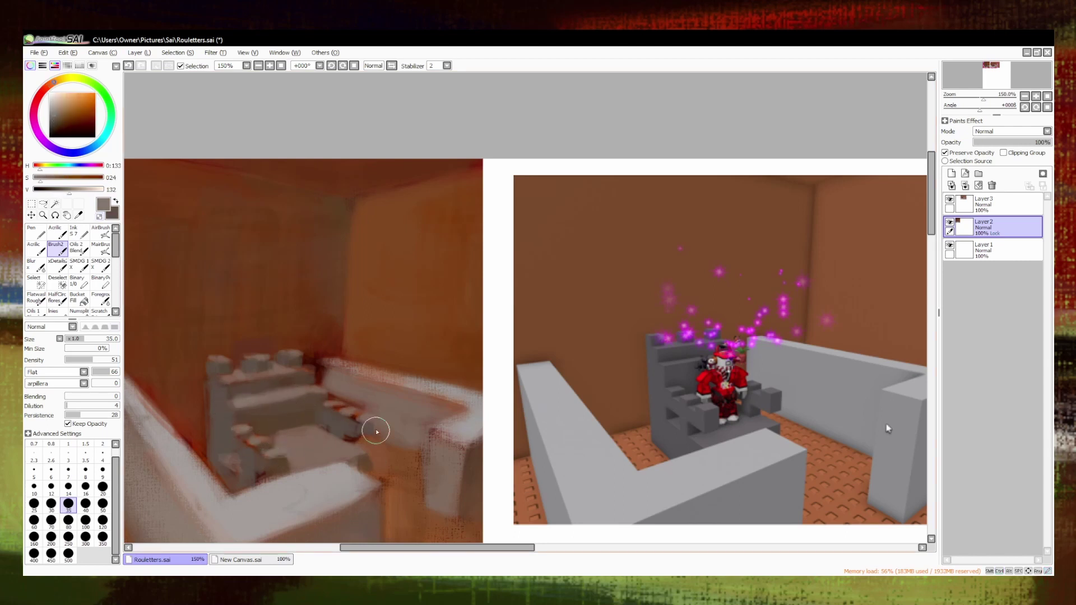
click(55, 131)
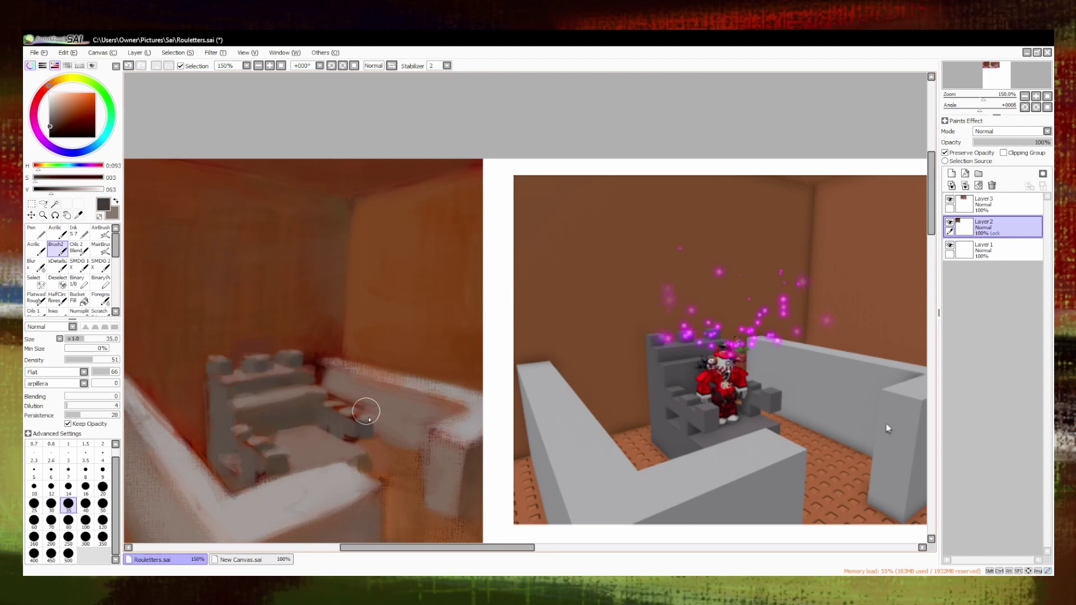
alt+click(240, 499)
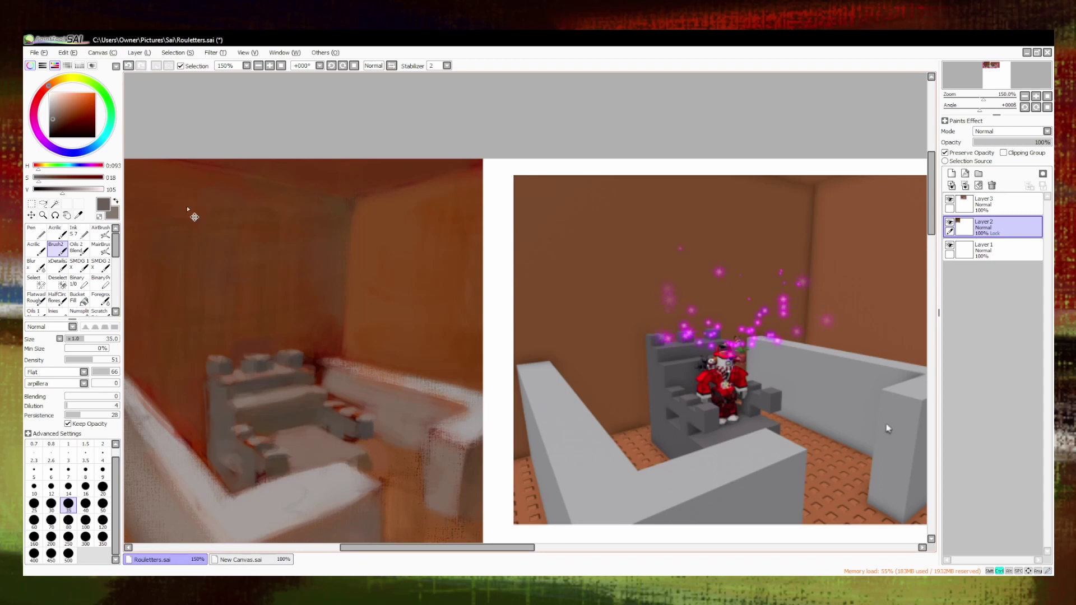
Darken the throne's left side and top blocks in grey, and blend muted brown into the wall just above them.
alt+click(231, 429)
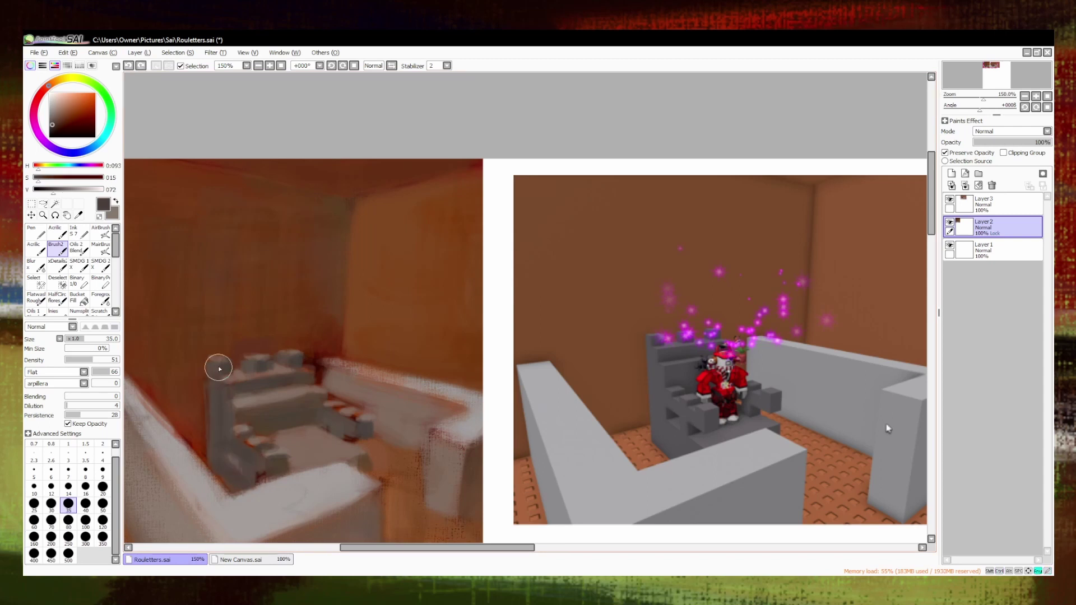
alt+click(258, 353)
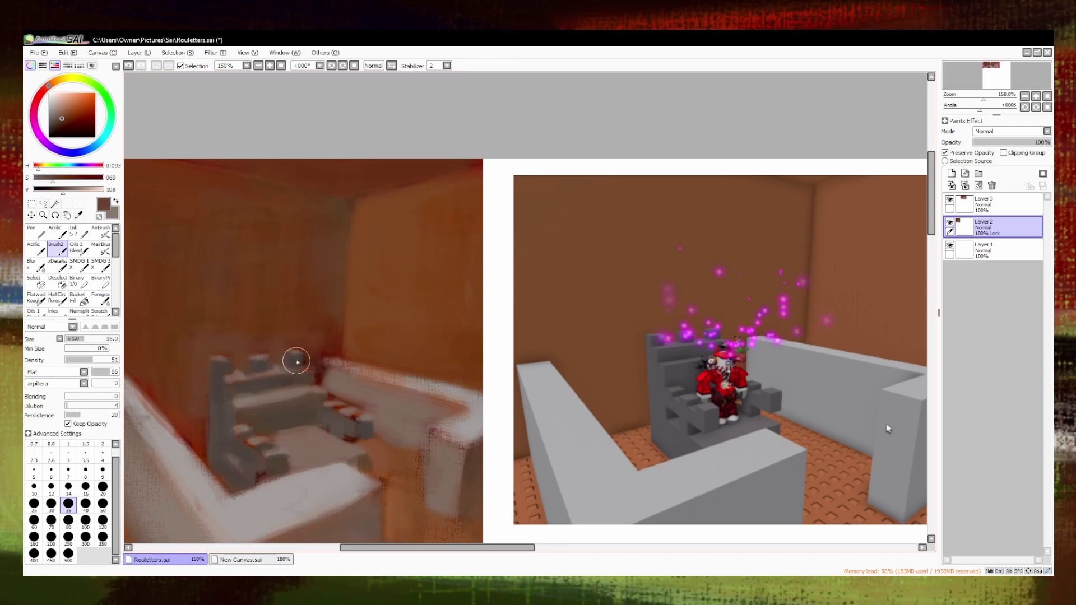
click(55, 122)
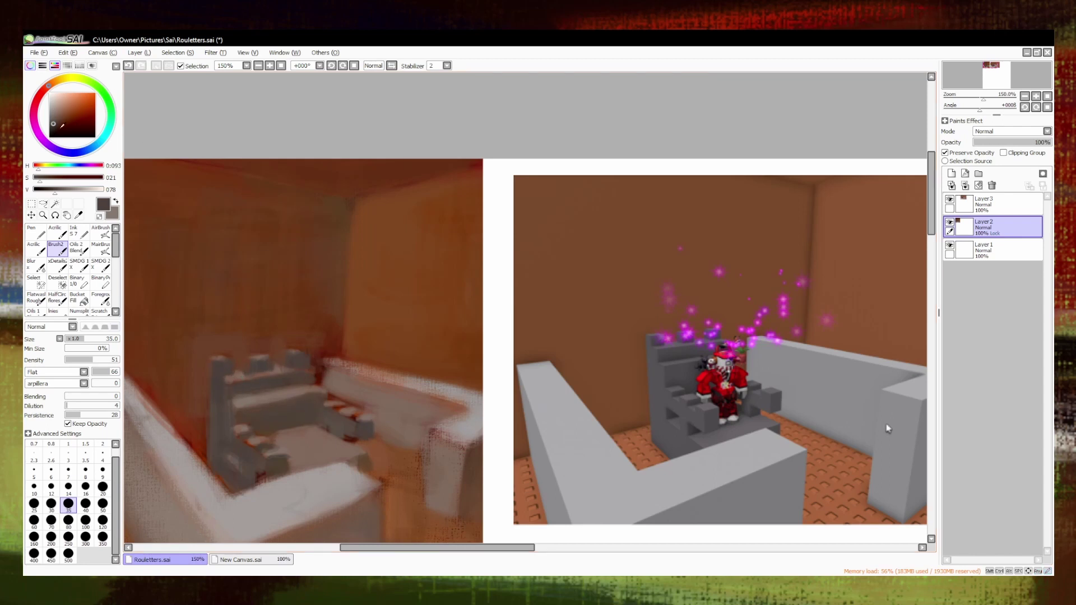
drag(222, 391, 223, 453)
alt+click(232, 412)
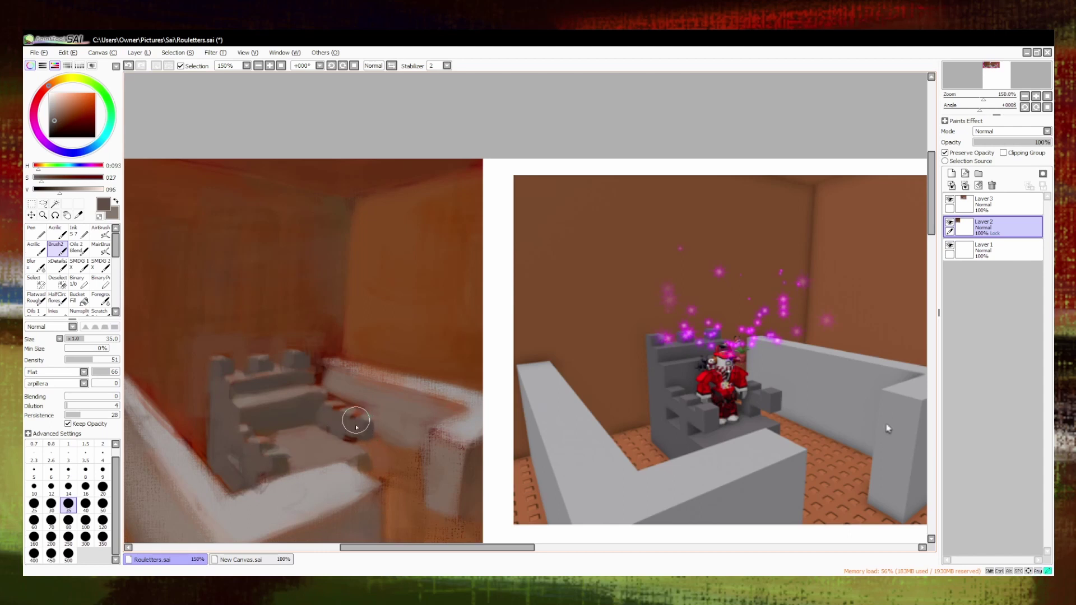
Shape the stepped blocks of the throne's right armrest with sampled light and dark greys.
scroll(473, 414, up, 1)
alt+click(279, 419)
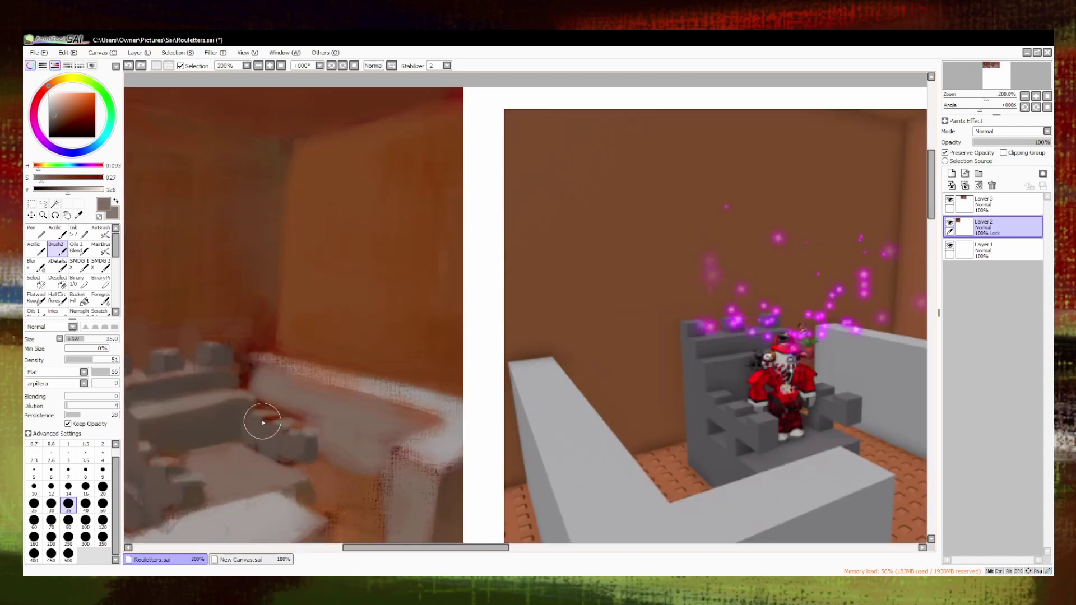
alt+click(267, 421)
scroll(281, 507, left, 2)
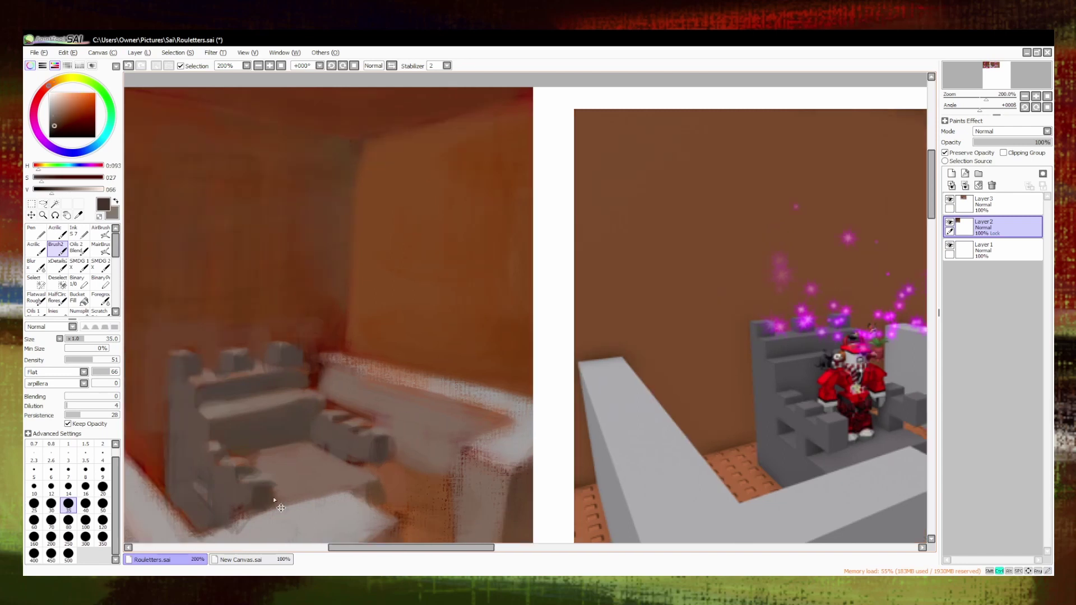
scroll(236, 462, down, 1)
alt+click(322, 361)
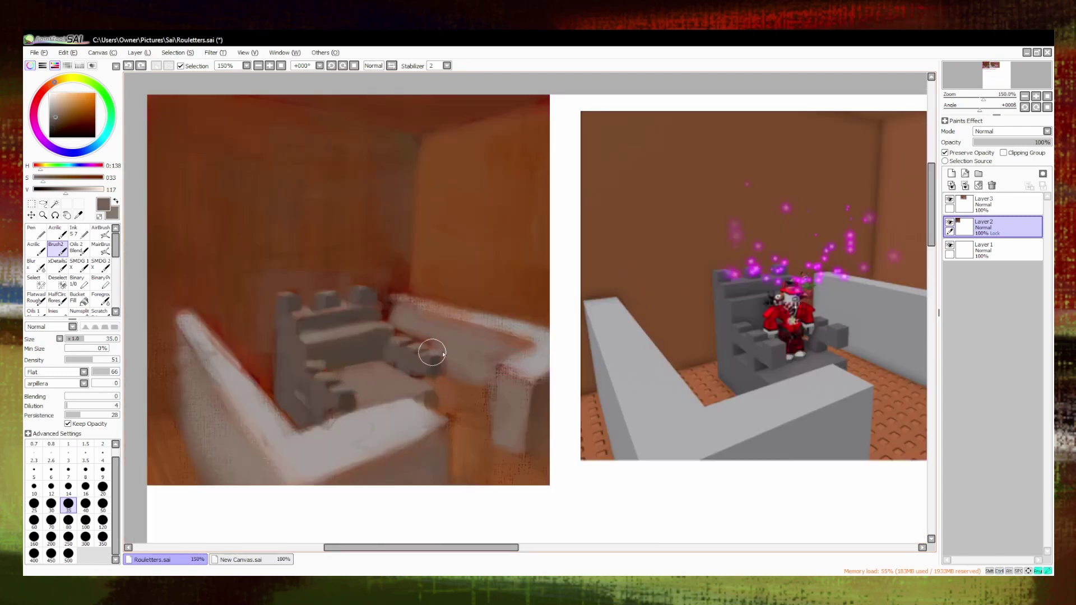
alt+click(424, 361)
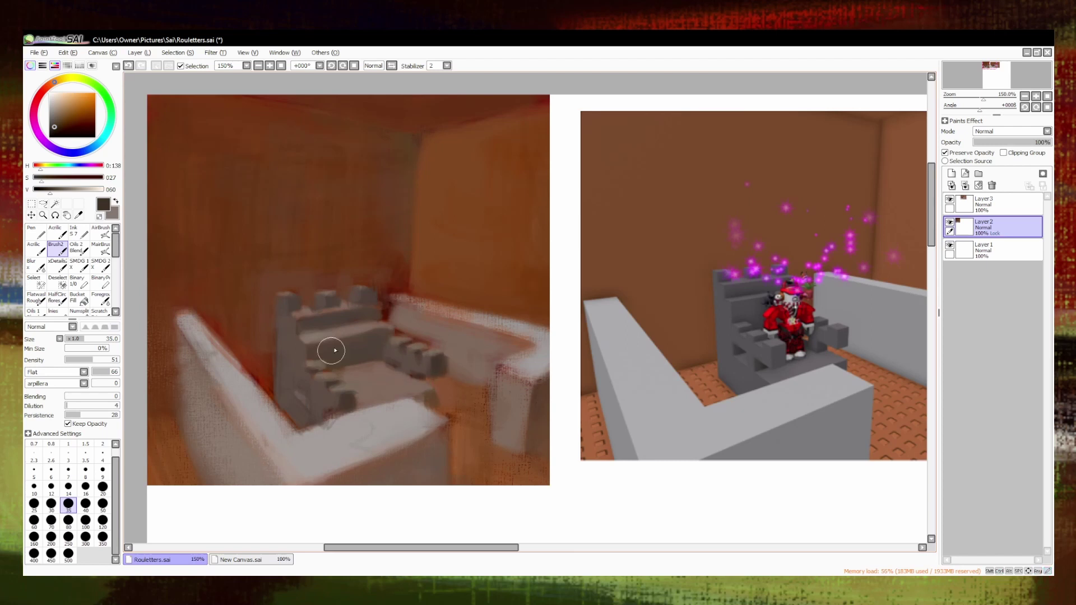
Shade the lower backrest panel and its join with the right armrest in sampled dark grey-browns.
alt+click(382, 325)
alt+click(375, 351)
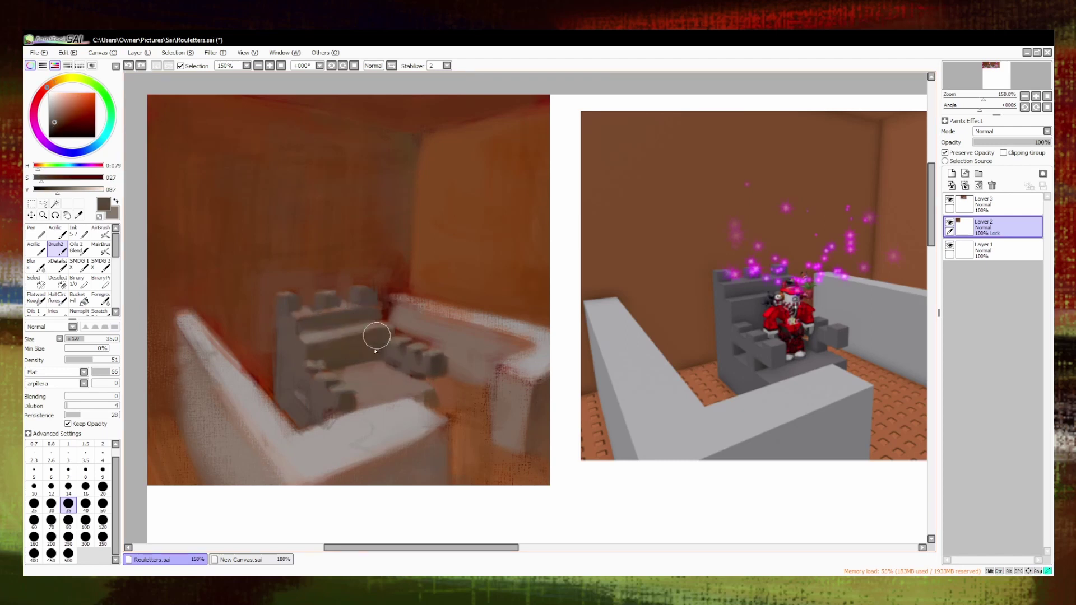
alt+click(303, 325)
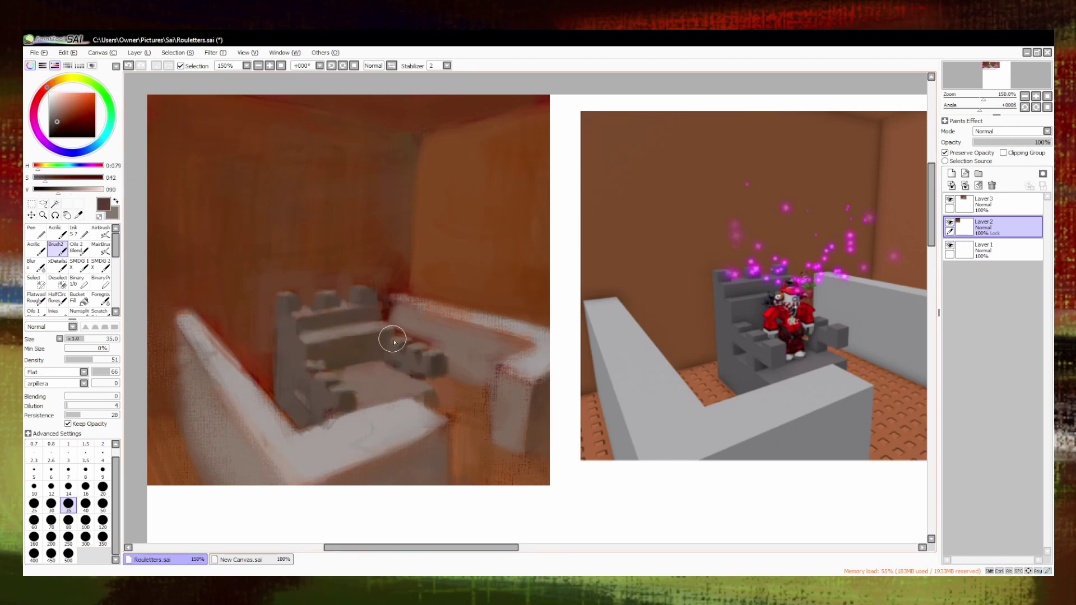
drag(526, 310, 495, 306)
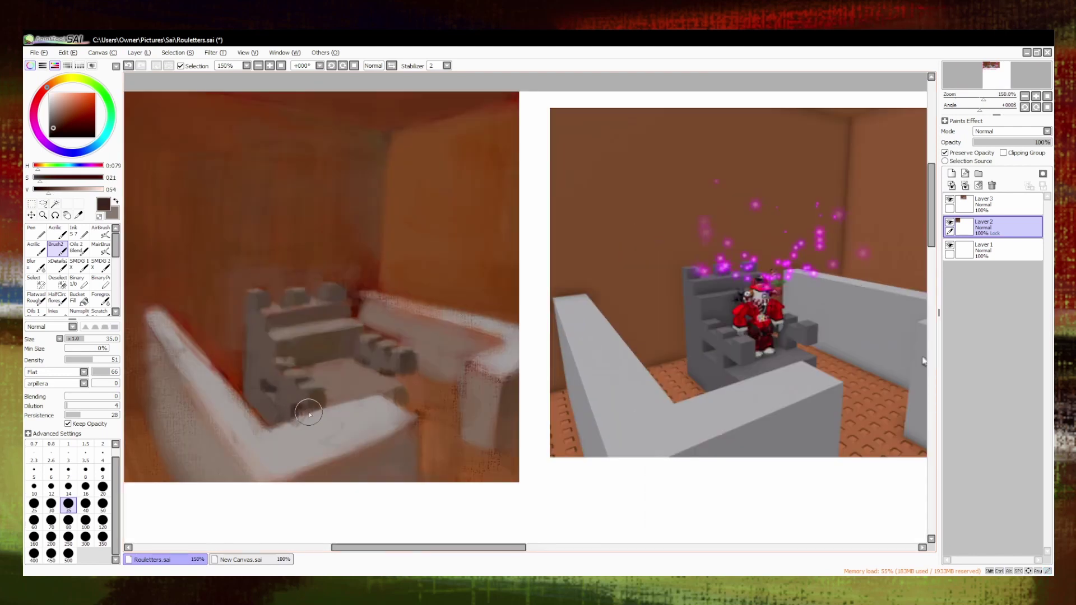
Define the left armrest's blocks with sampled light and dark greys, and tint the backrest panel olive-brown.
key(x)
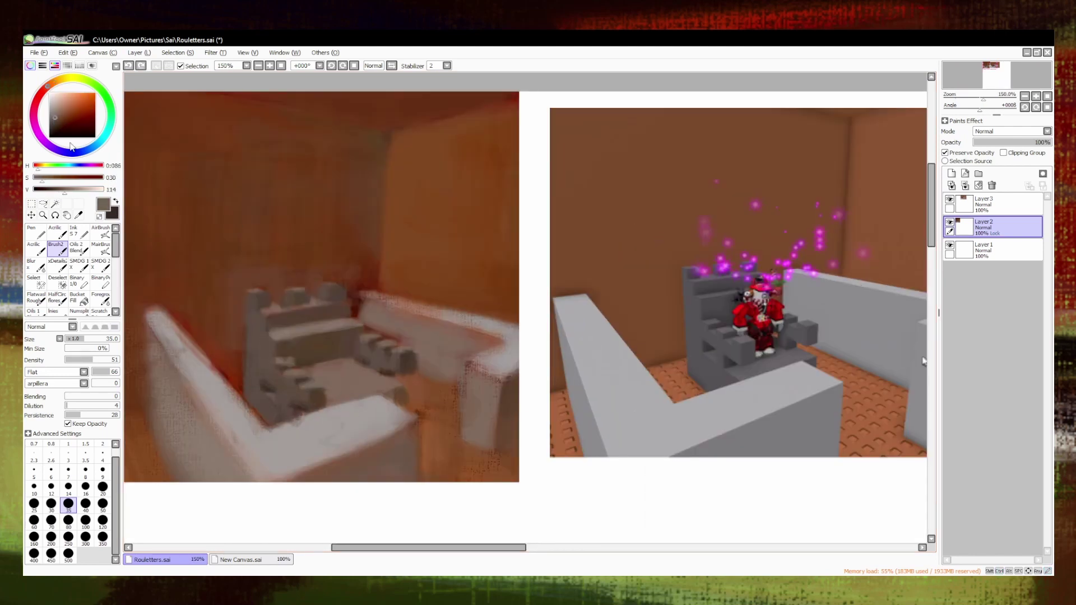
alt+click(269, 389)
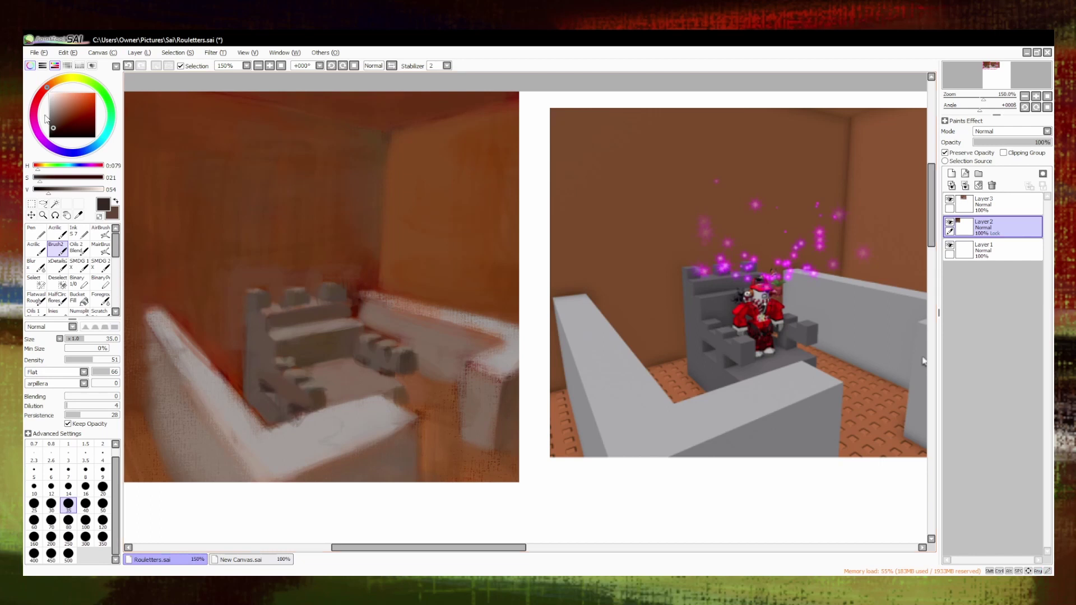
alt+click(267, 375)
alt+click(310, 336)
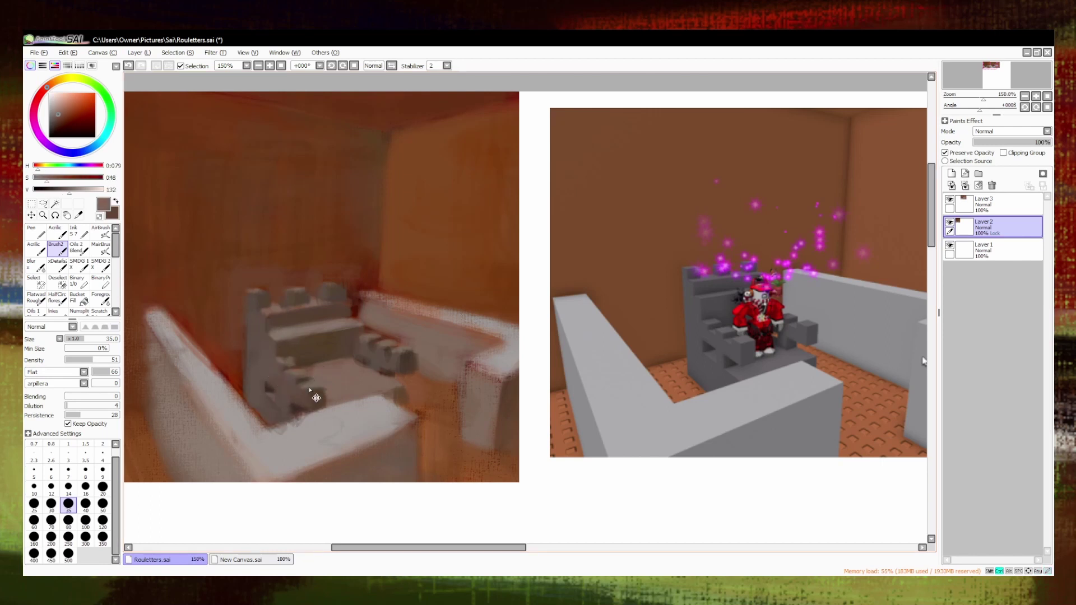
alt+click(307, 403)
alt+click(328, 386)
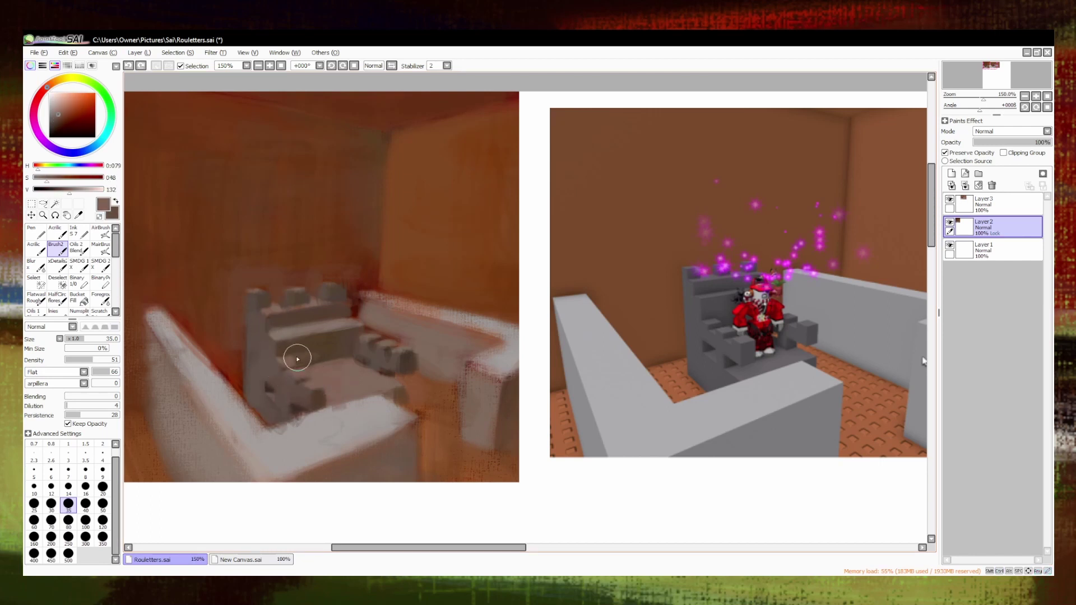
alt+click(276, 288)
alt+click(290, 362)
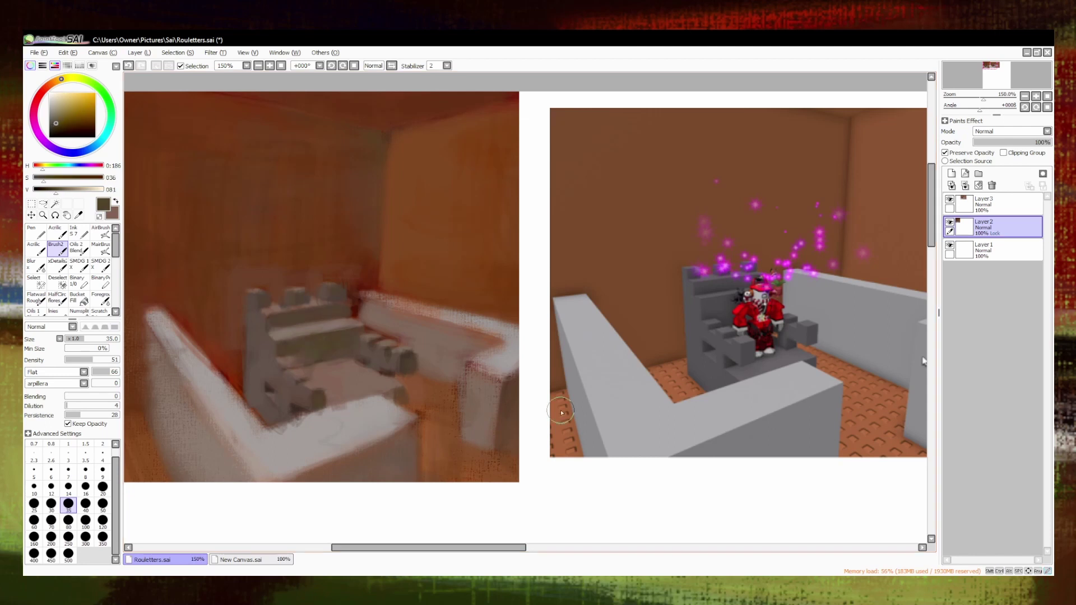
Add a new layer directly above Layer 2.
scroll(562, 412, down, 1)
scroll(164, 204, up, 1)
key(ctrl+shift+n)
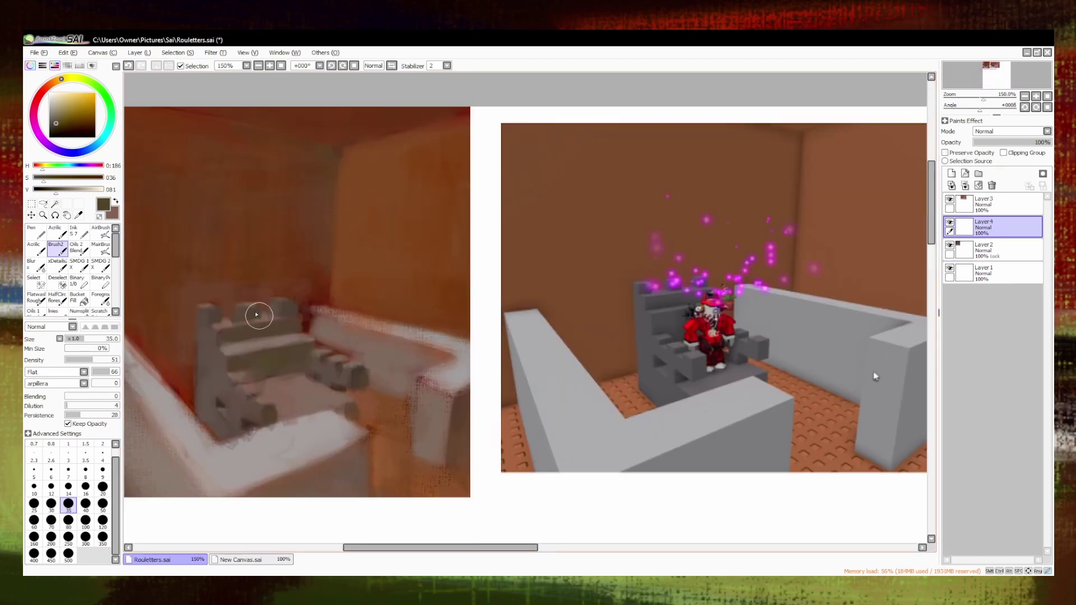
Save the painting and block in the seated figure on the throne with dark red body strokes and a pale grey head.
key(ctrl+s)
alt+click(200, 305)
alt+click(167, 298)
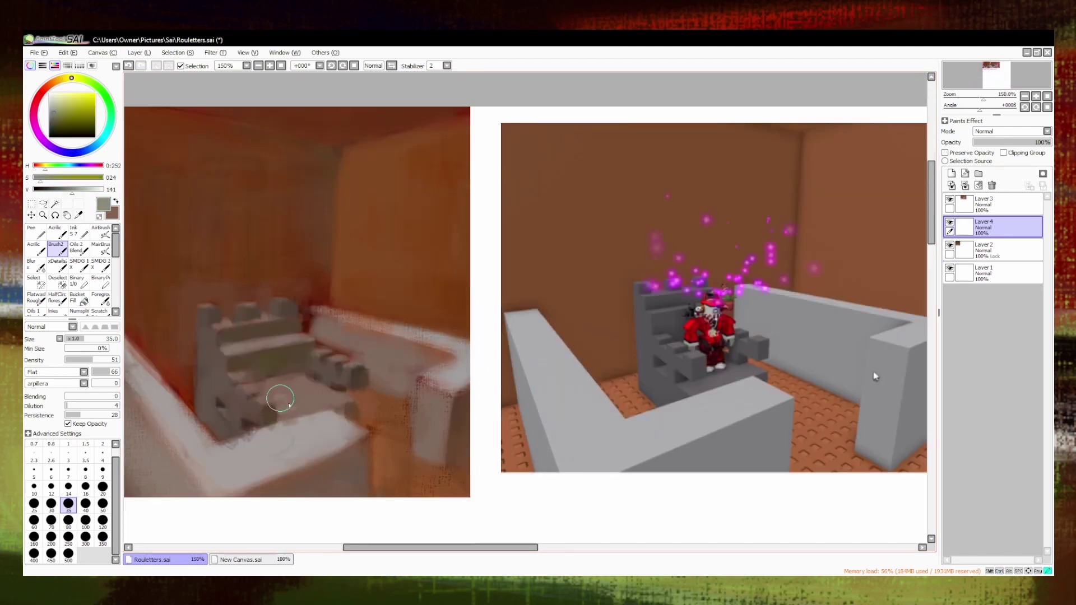
alt+click(274, 366)
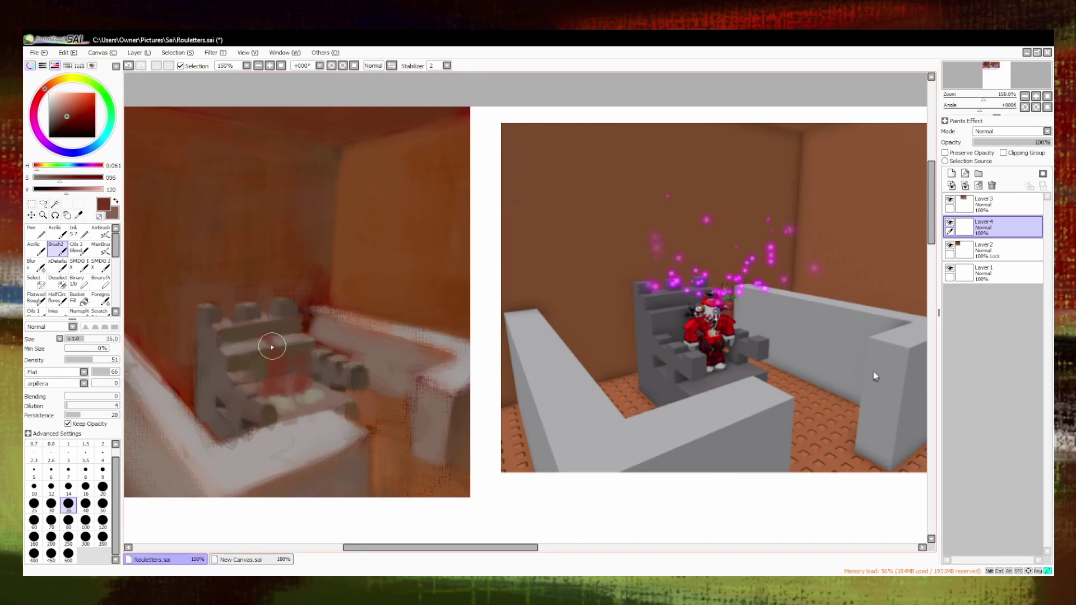
alt+click(307, 355)
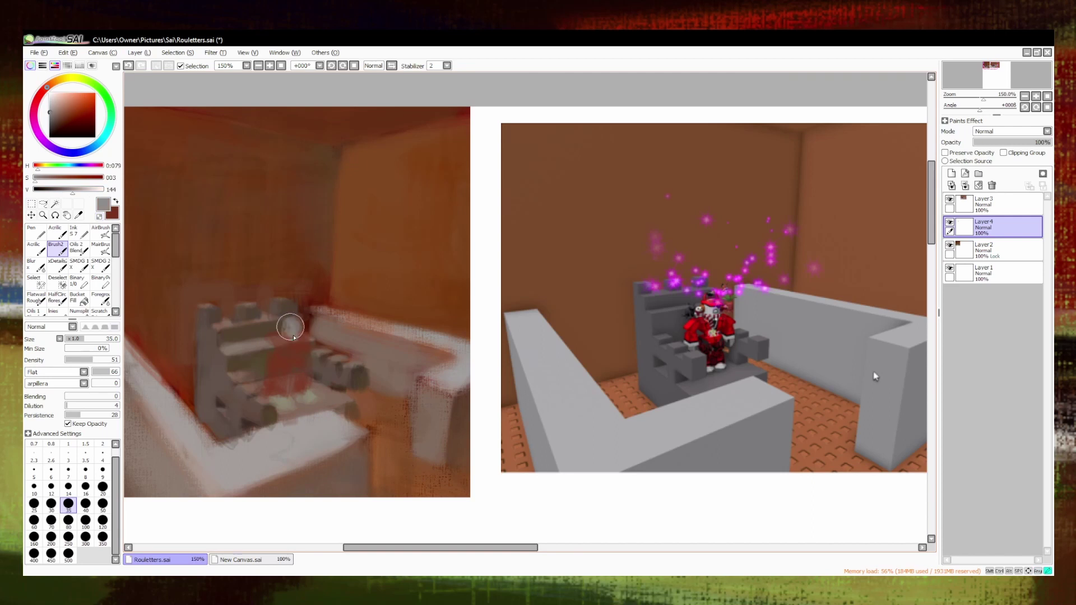
alt+click(287, 350)
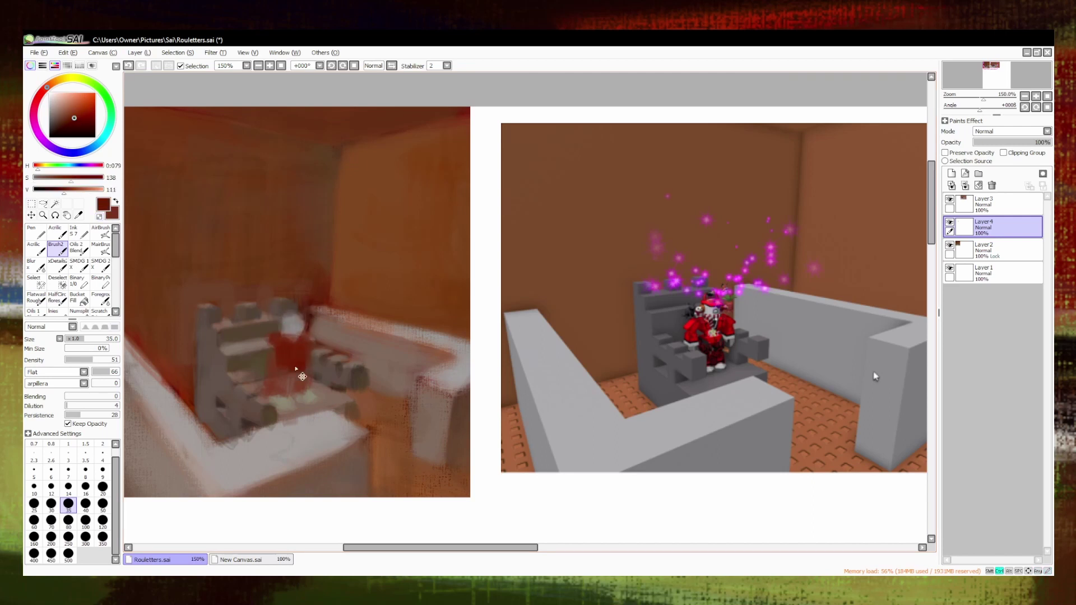
mouse_move(262, 363)
mouse_down()
mouse_move(288, 366)
mouse_move(283, 350)
mouse_move(265, 368)
mouse_up()
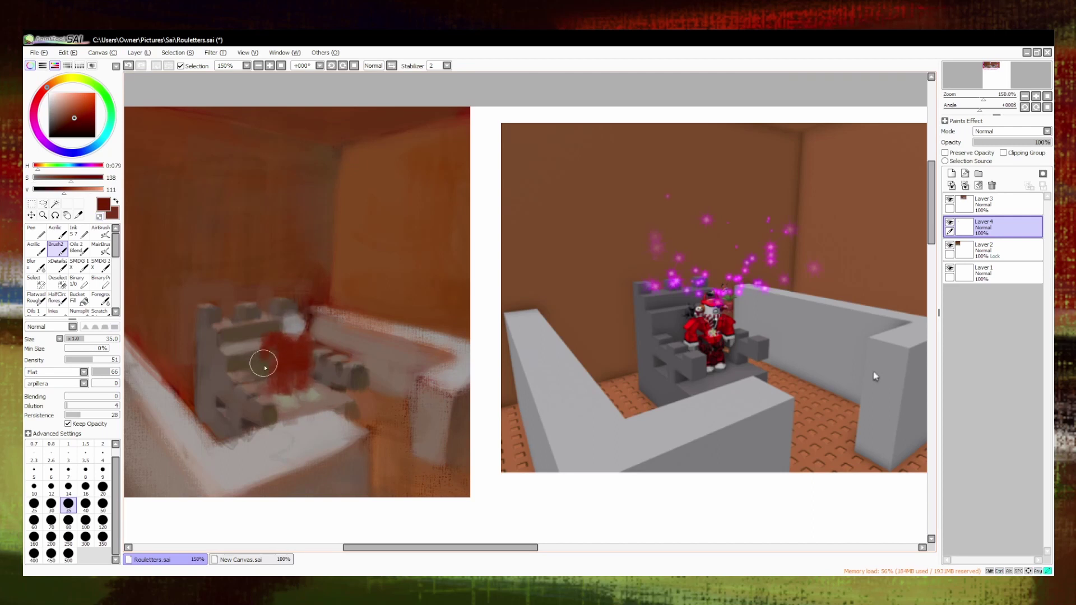
Paint the figure's orange-red hat and brighten its torso and arms with saturated red.
alt+click(292, 315)
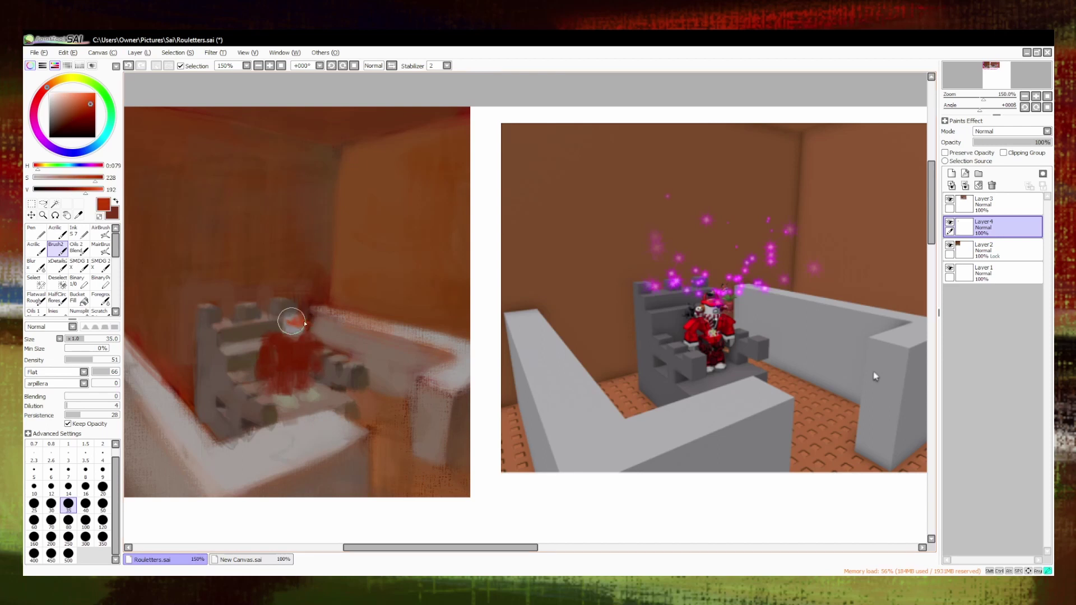
ctrl+click(294, 316)
alt+click(285, 328)
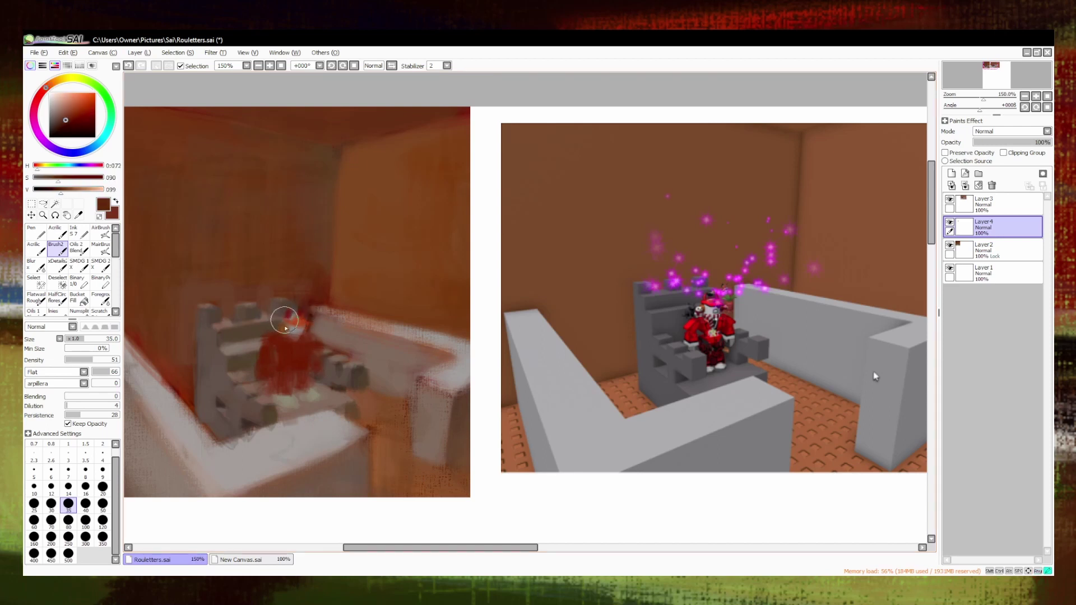
alt+click(281, 347)
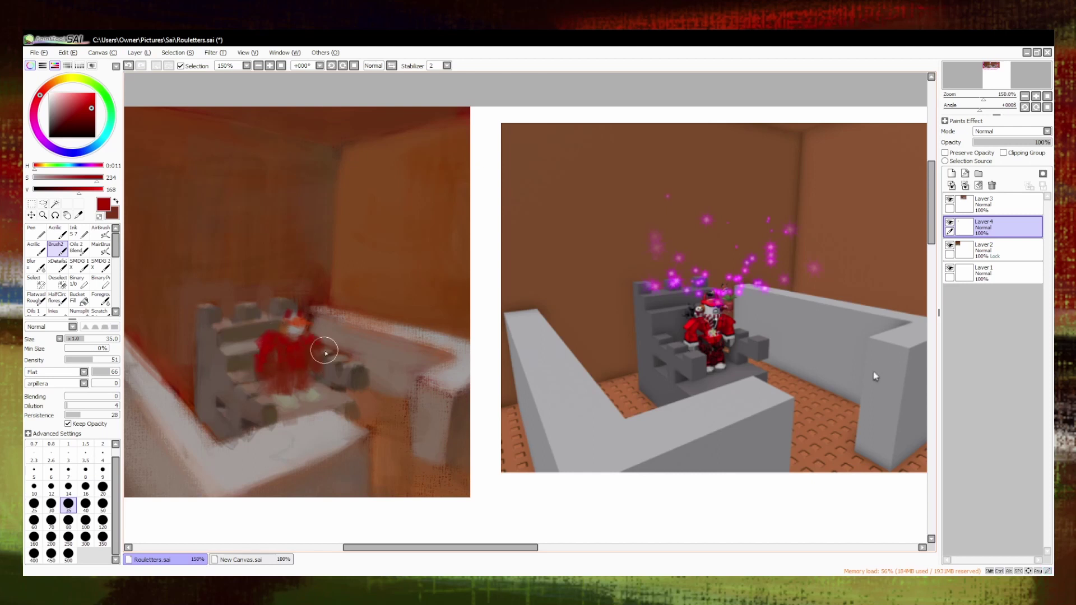
Darken the figure's legs with deep maroon and grey, and shift the figure slightly with a transform.
key(ctrl)
click(67, 122)
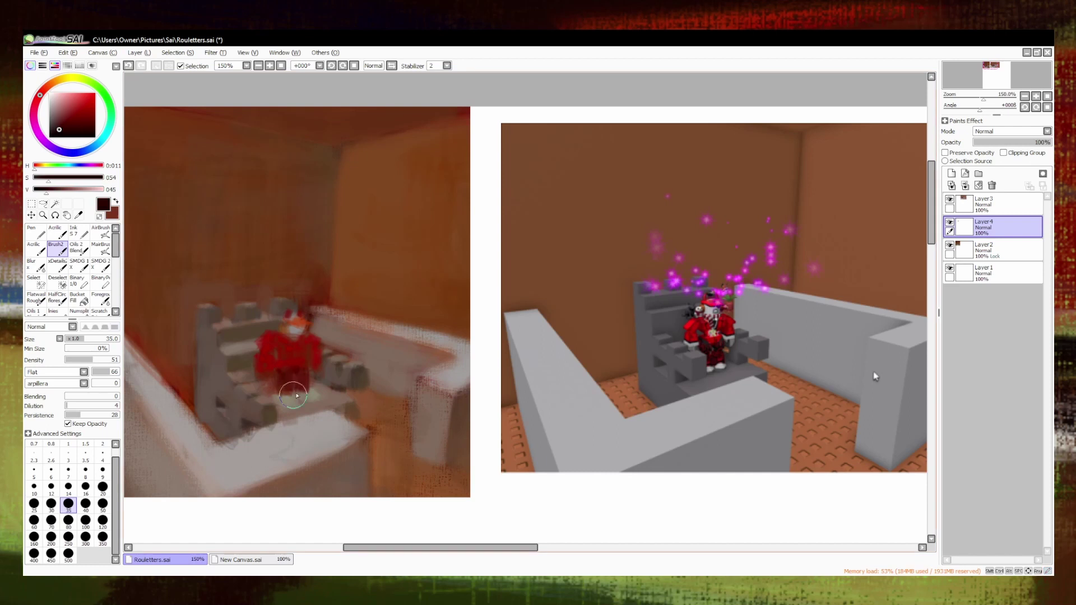
alt+click(292, 396)
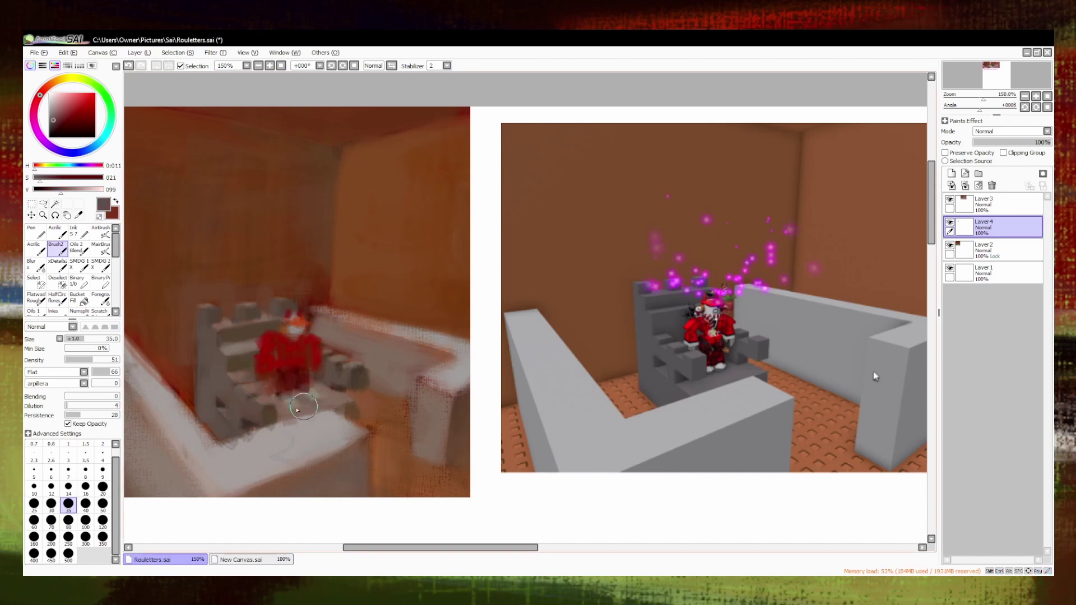
key(ctrl+t)
key(Return)
Repaint the figure's sleeves in bright red and its torso in muted brown.
alt+click(306, 338)
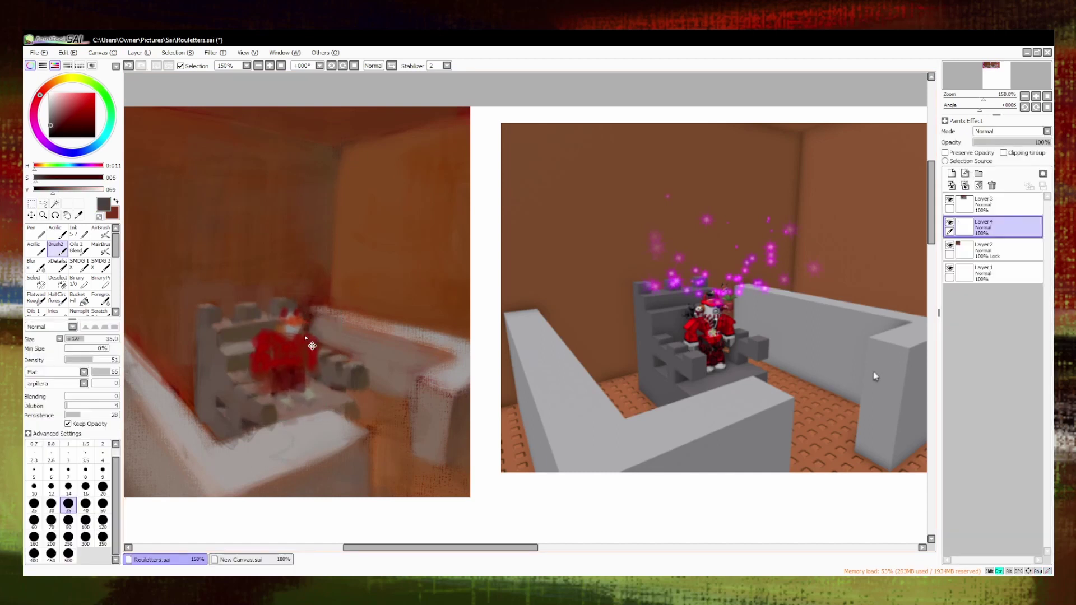
alt+click(257, 344)
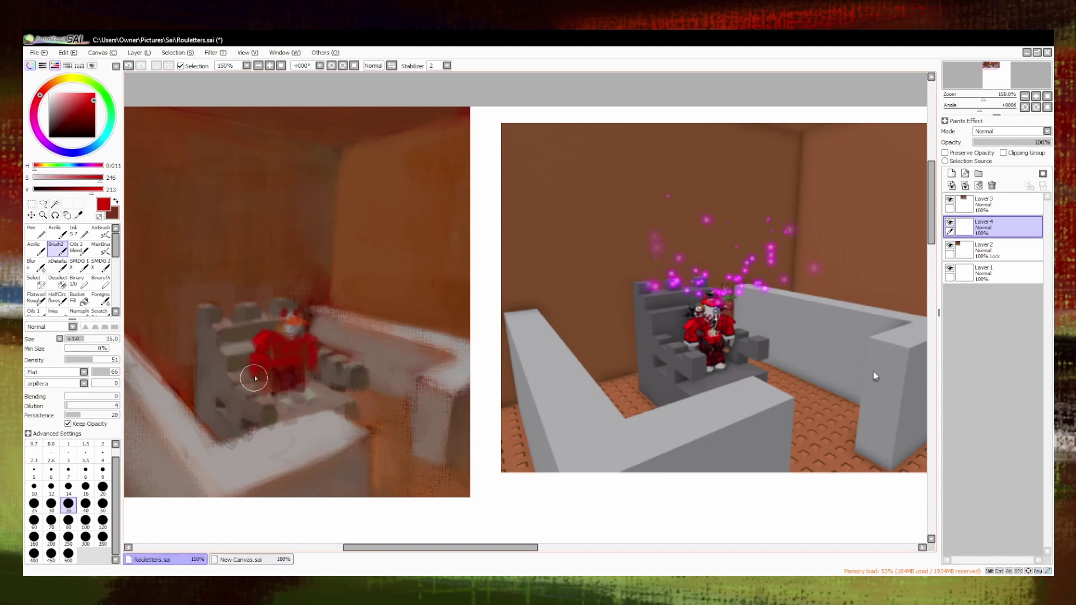
alt+click(267, 359)
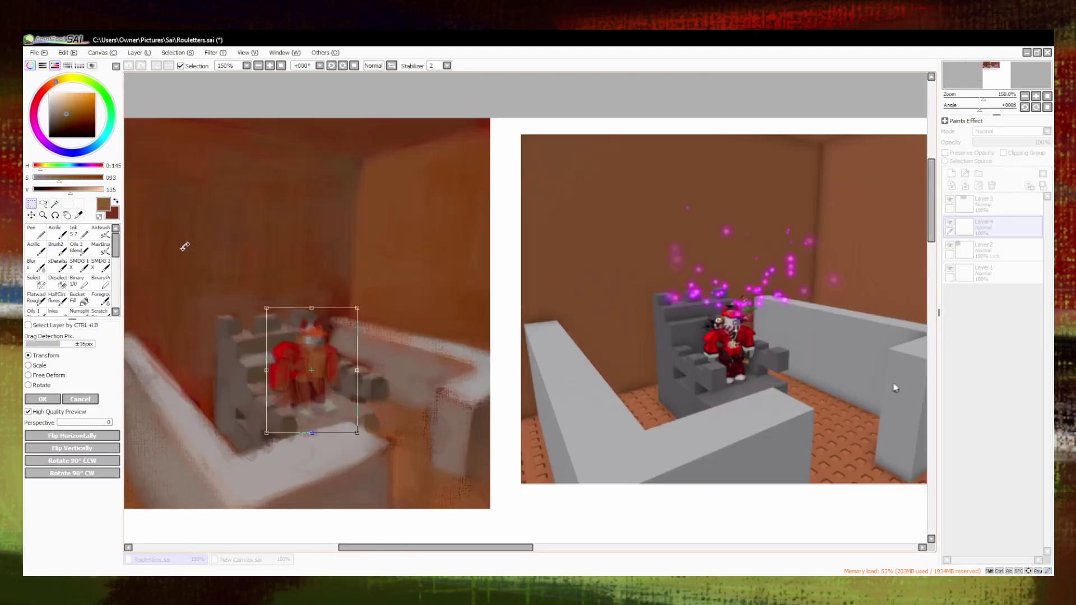
Refine the figure's legs and feet and the seat around them with sampled dark reds, greys and beige.
alt+click(311, 385)
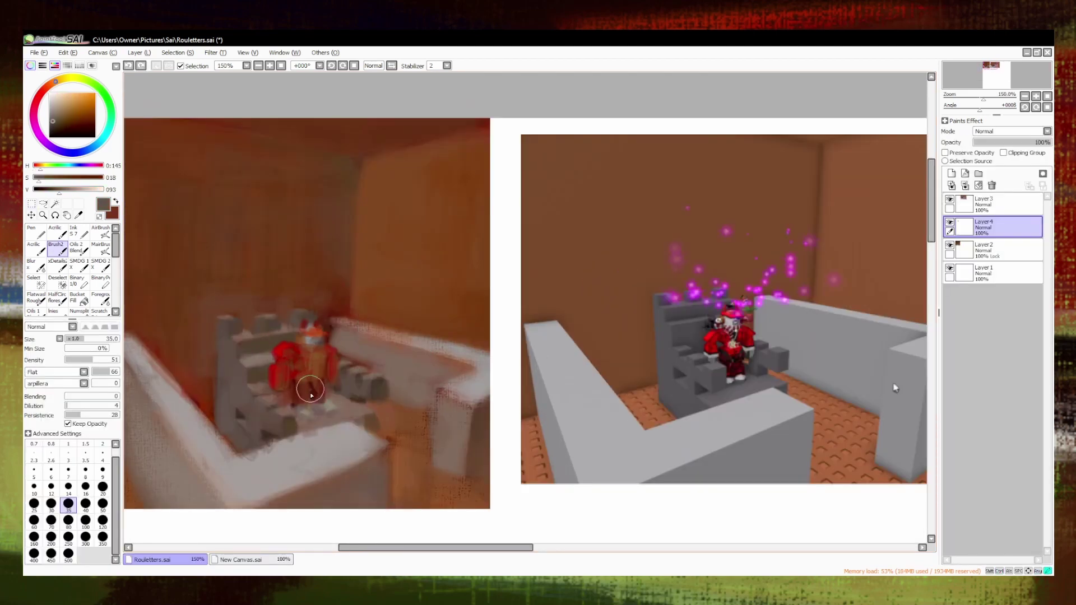
alt+click(321, 408)
alt+click(313, 401)
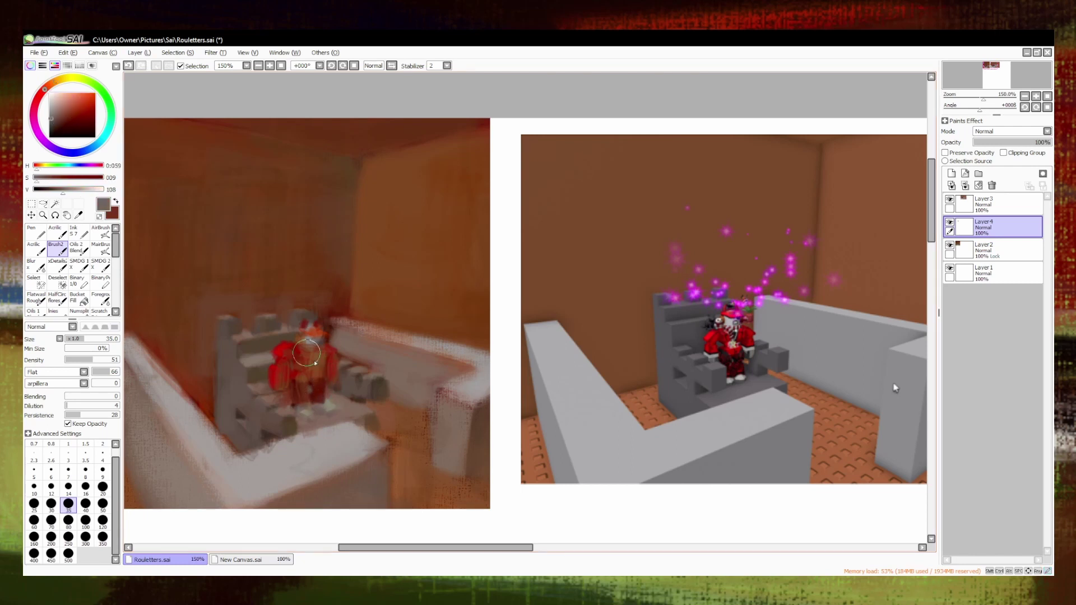
alt+click(324, 412)
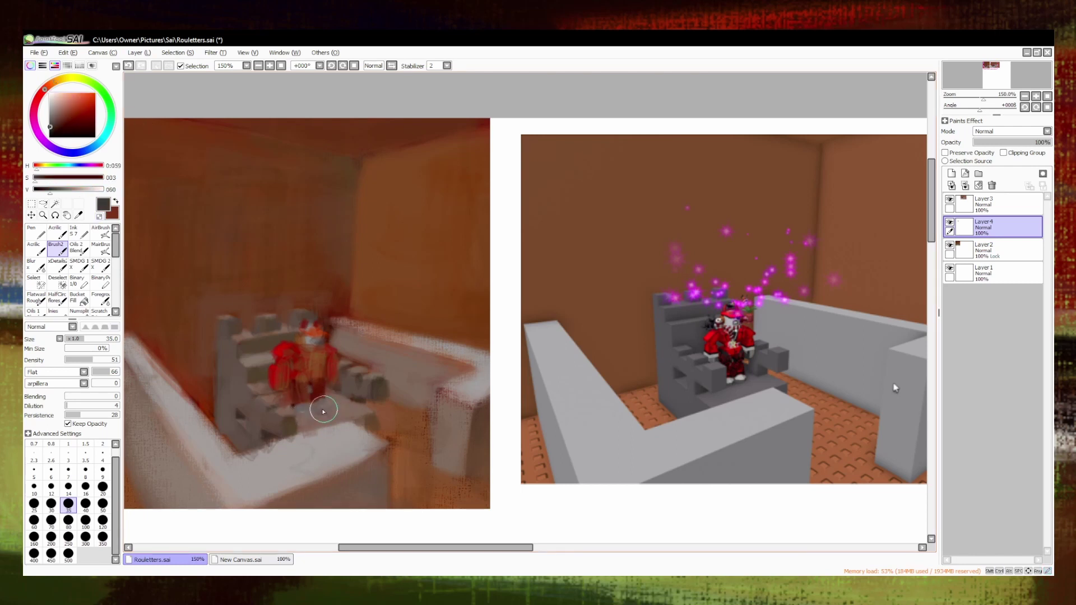
alt+click(308, 410)
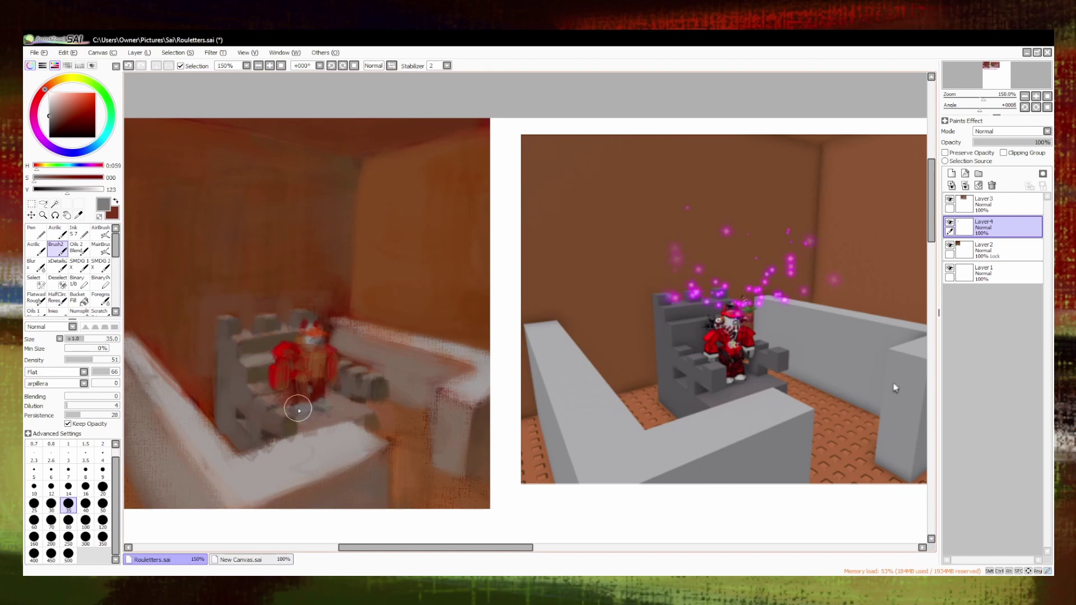
alt+click(310, 418)
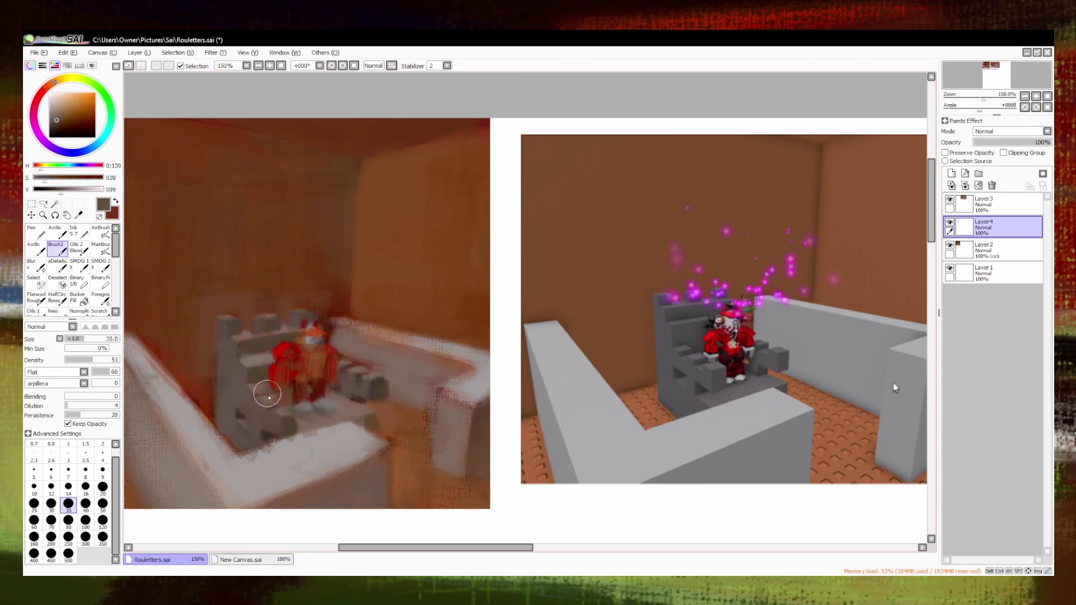
alt+click(294, 388)
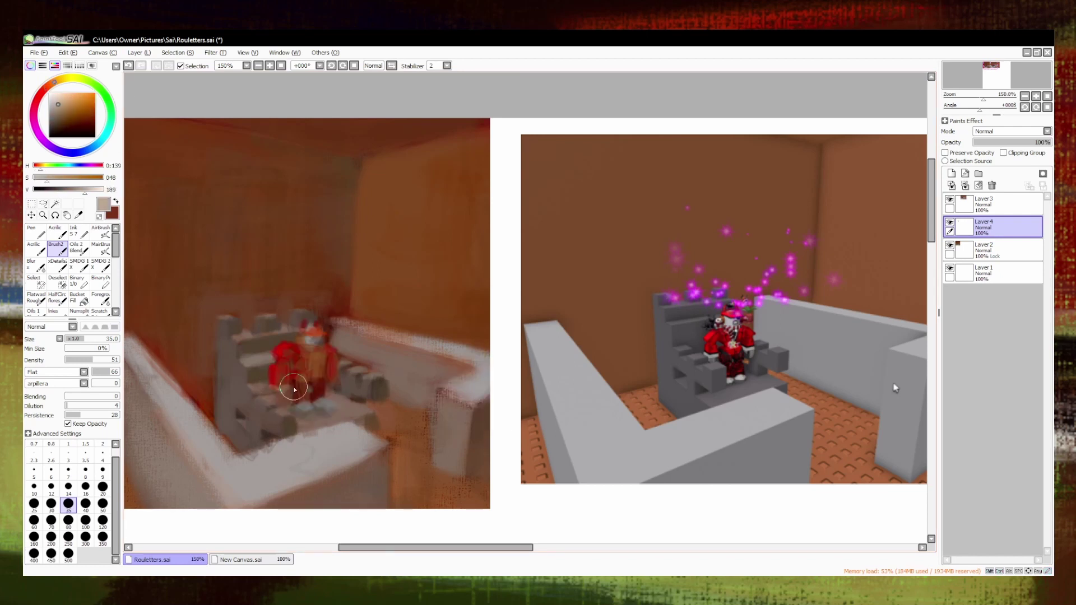
Shape the figure's torso and sleeves with sampled dark and bright reds.
alt+click(286, 327)
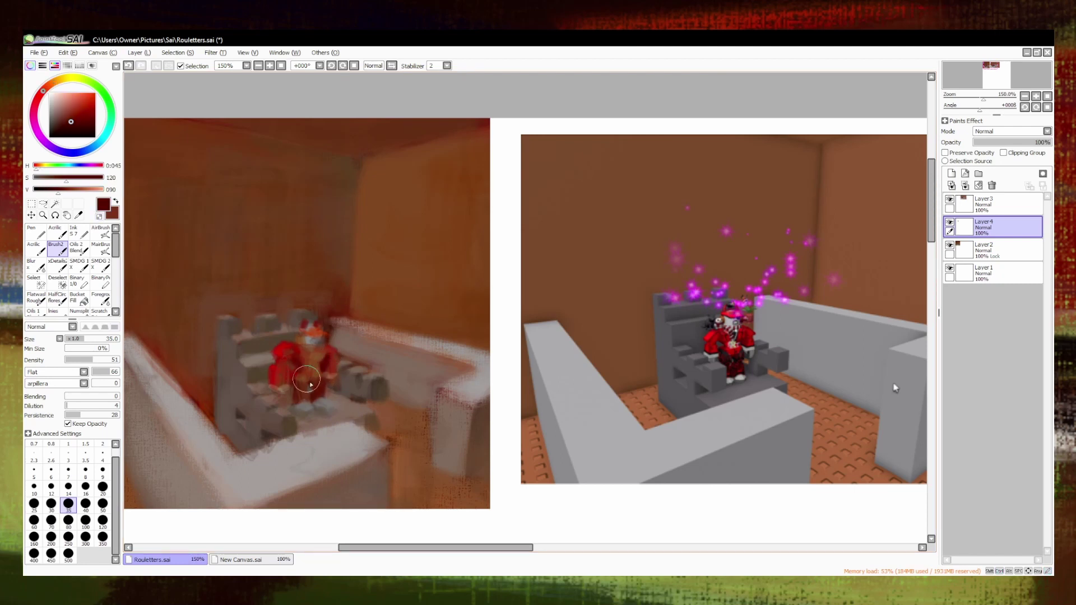
alt+click(309, 381)
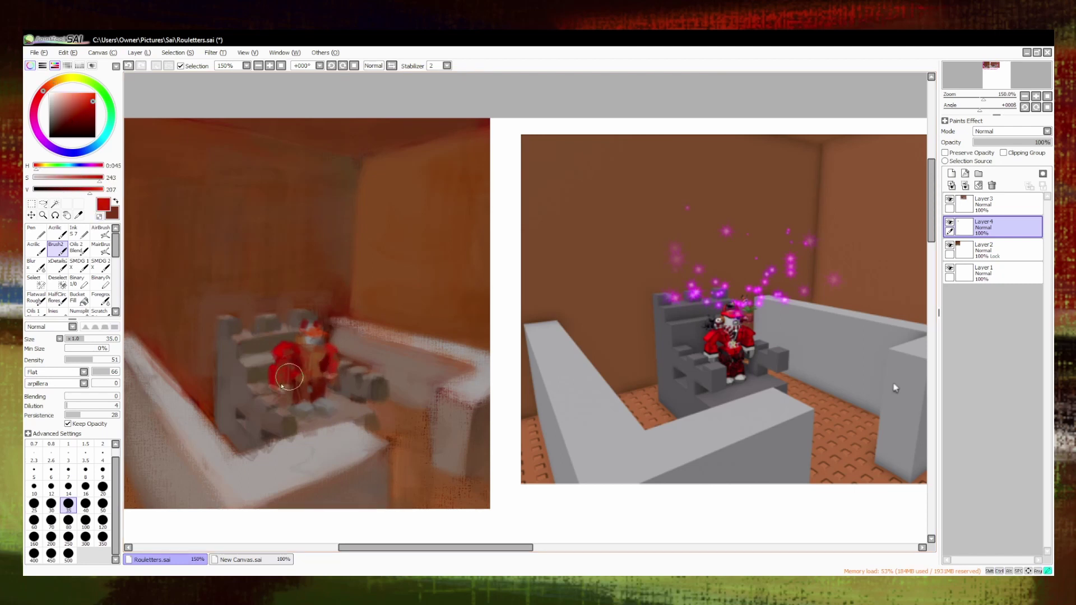
alt+click(287, 381)
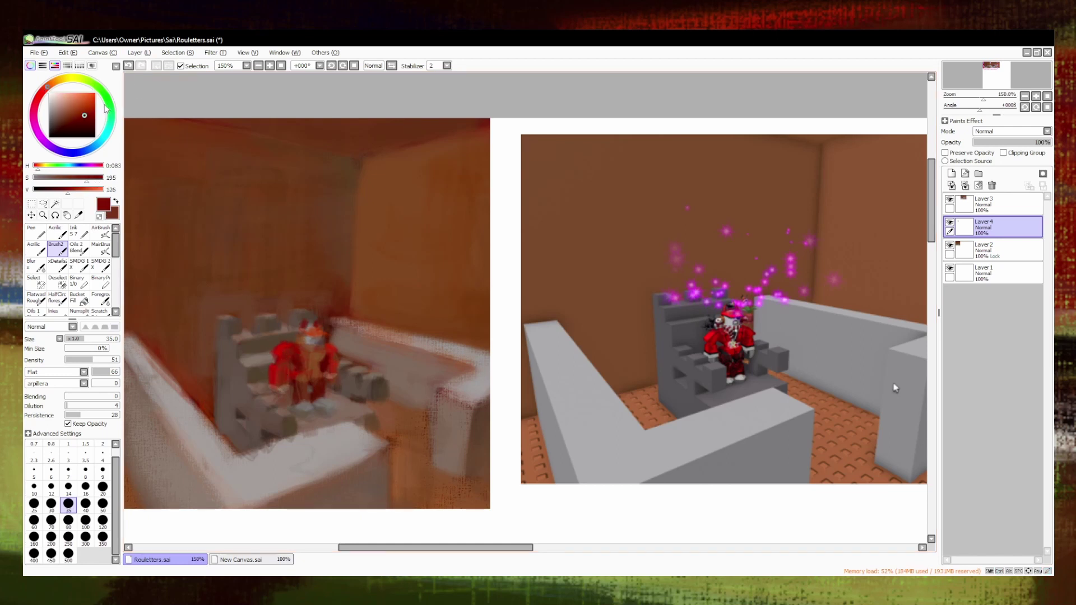
alt+click(328, 335)
alt+click(333, 337)
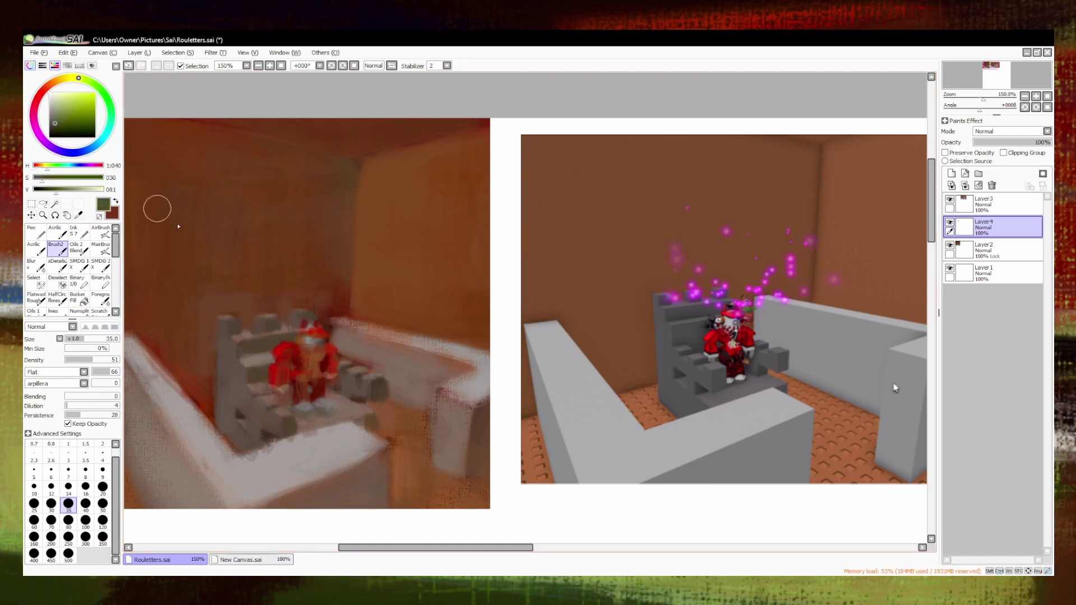
Rework the figure's hat with sampled reds and greys, undoing the unwanted strokes.
alt+click(303, 324)
alt+click(310, 322)
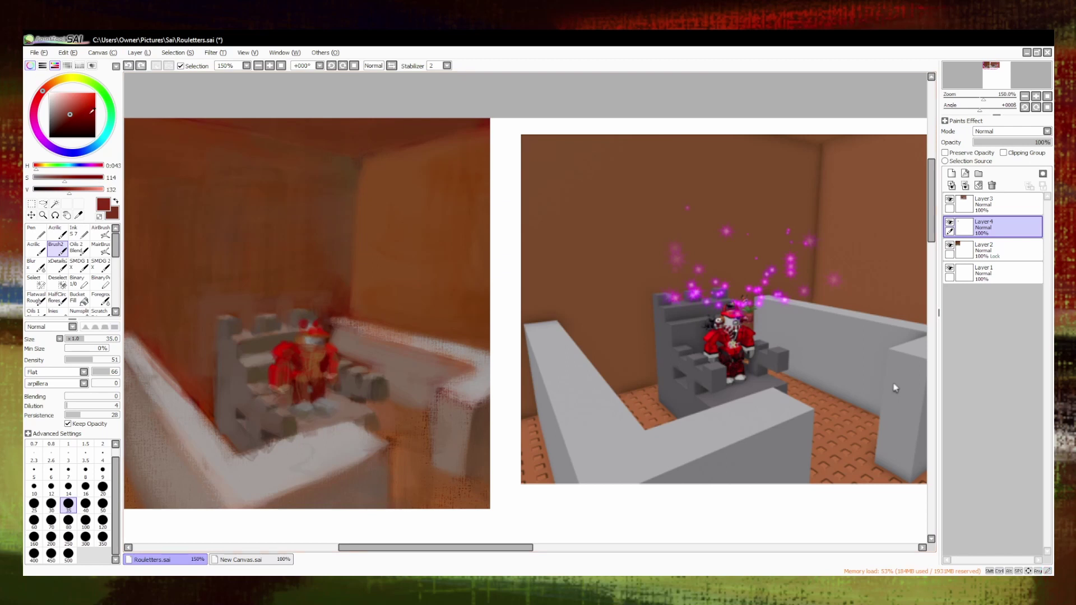
alt+click(311, 322)
alt+click(305, 329)
key(ctrl+z)
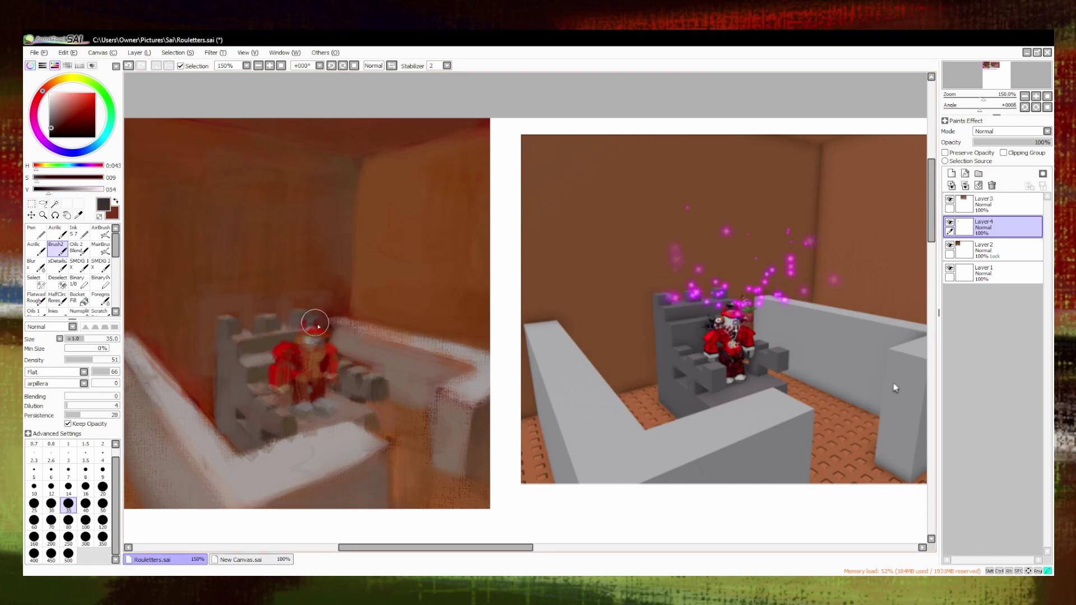
alt+click(310, 327)
alt+click(313, 322)
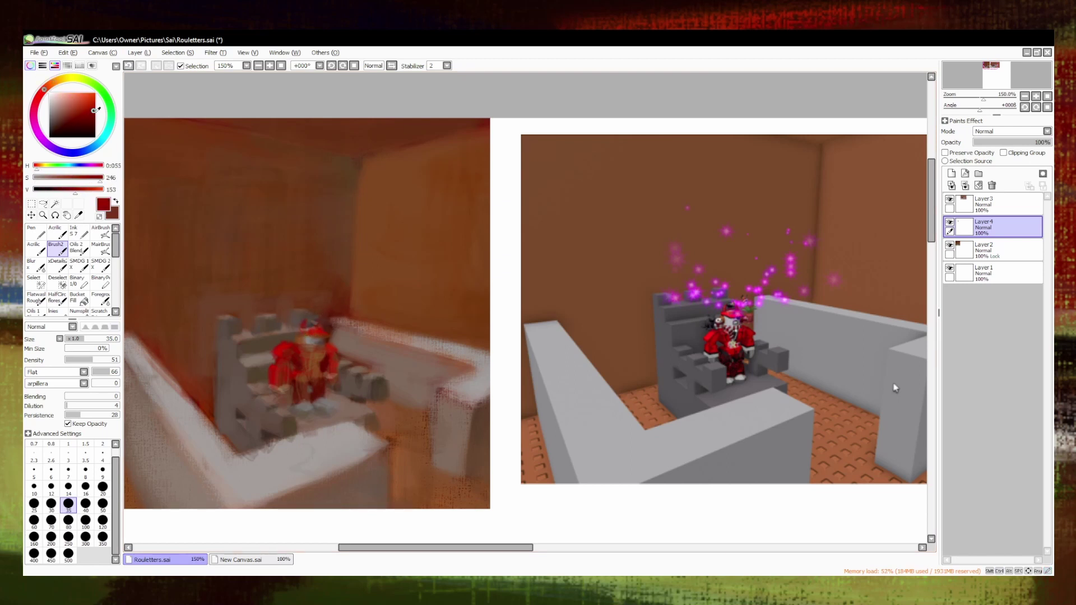
click(48, 120)
key(ctrl+z)
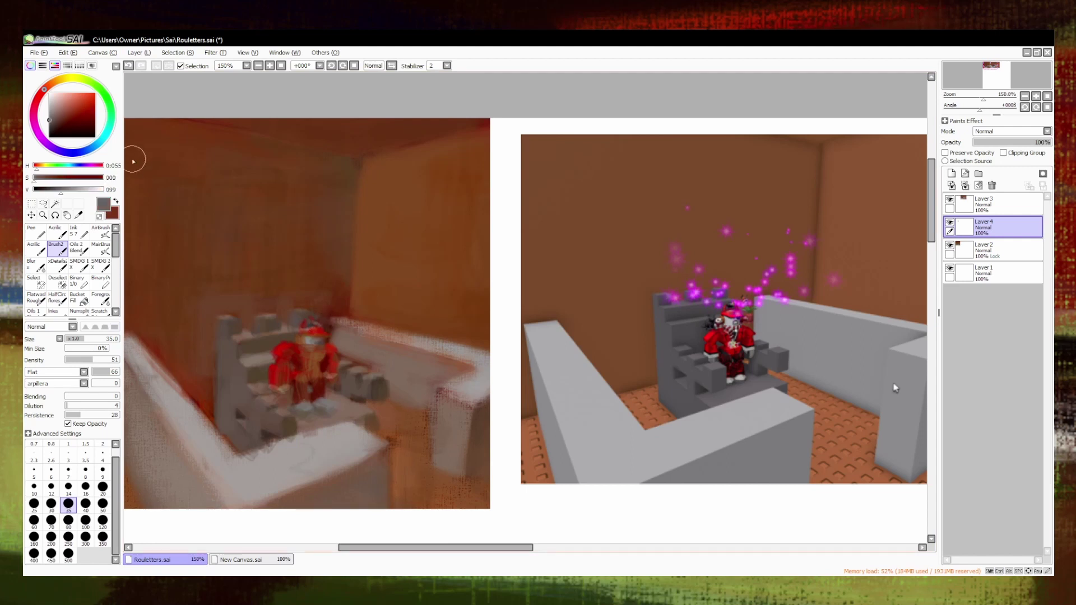
Tint the figure's face and chest with maroon, light tan and muted purple.
alt+click(312, 346)
alt+click(333, 352)
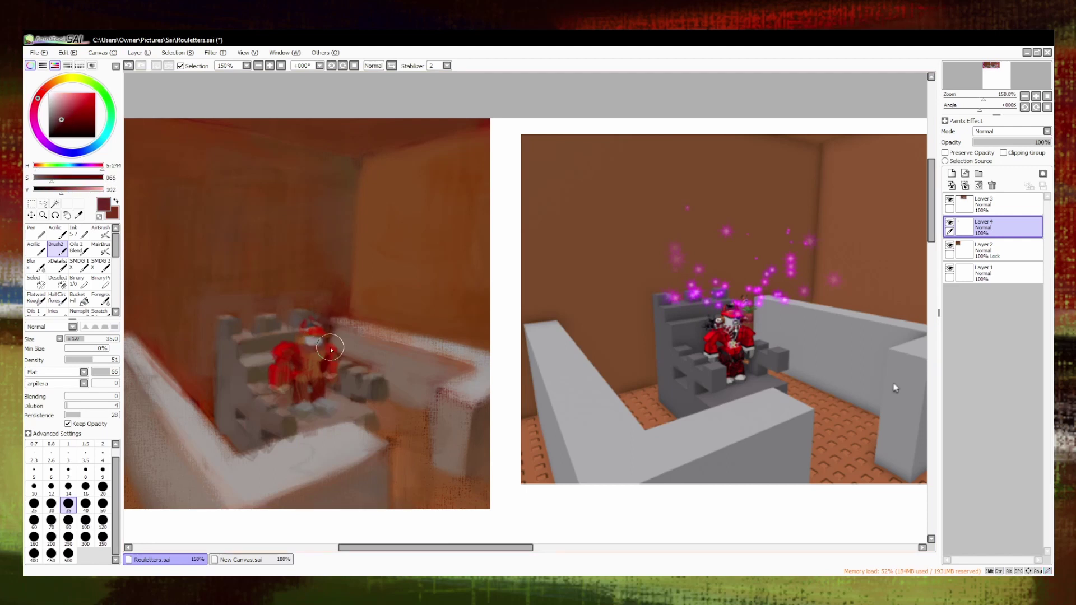
click(55, 81)
click(62, 105)
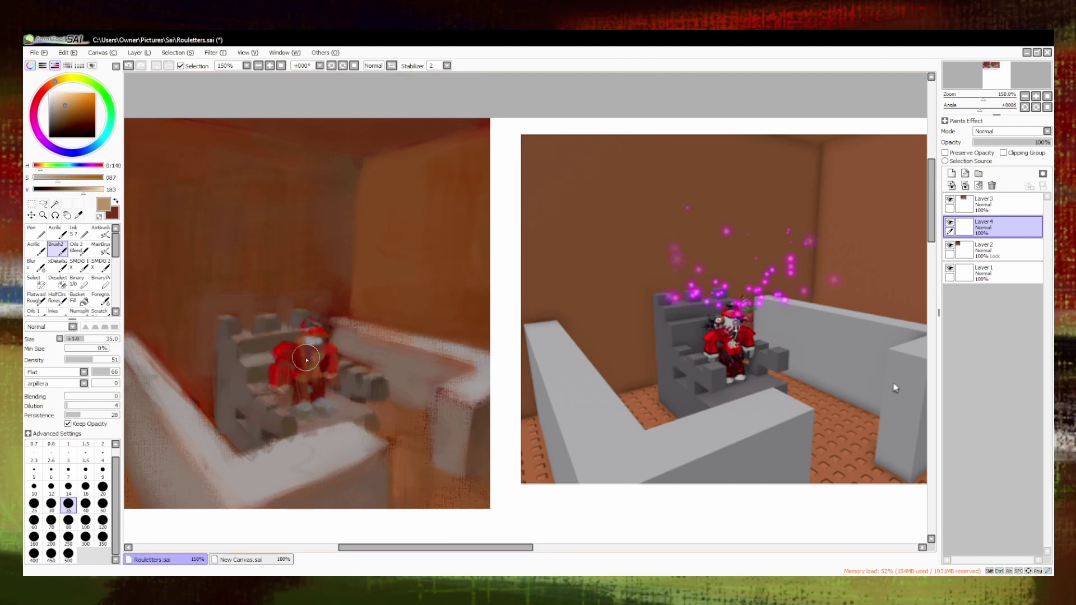
click(35, 125)
click(59, 111)
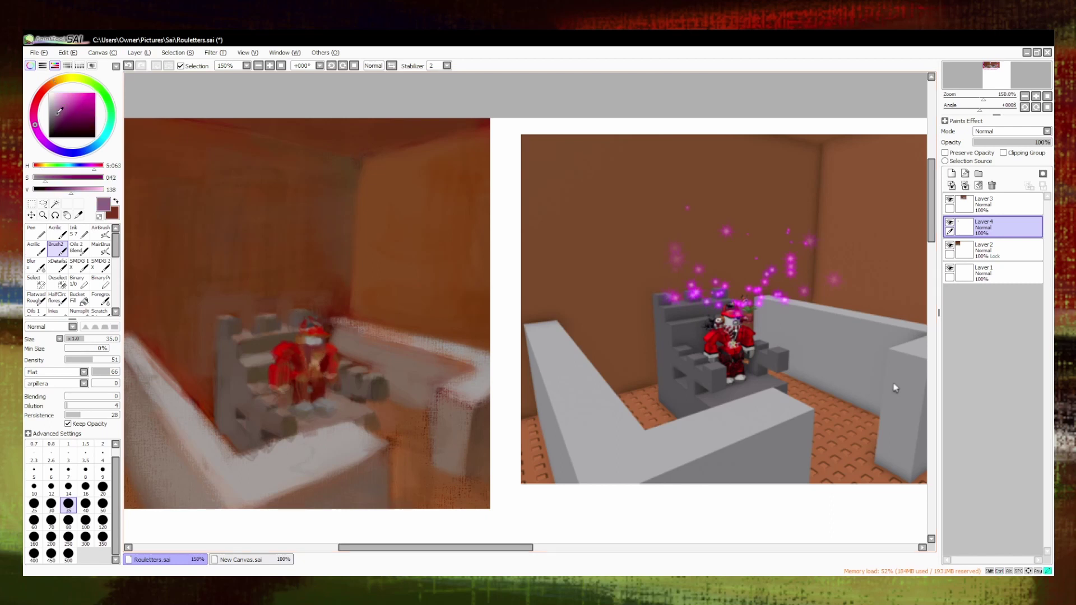
click(64, 108)
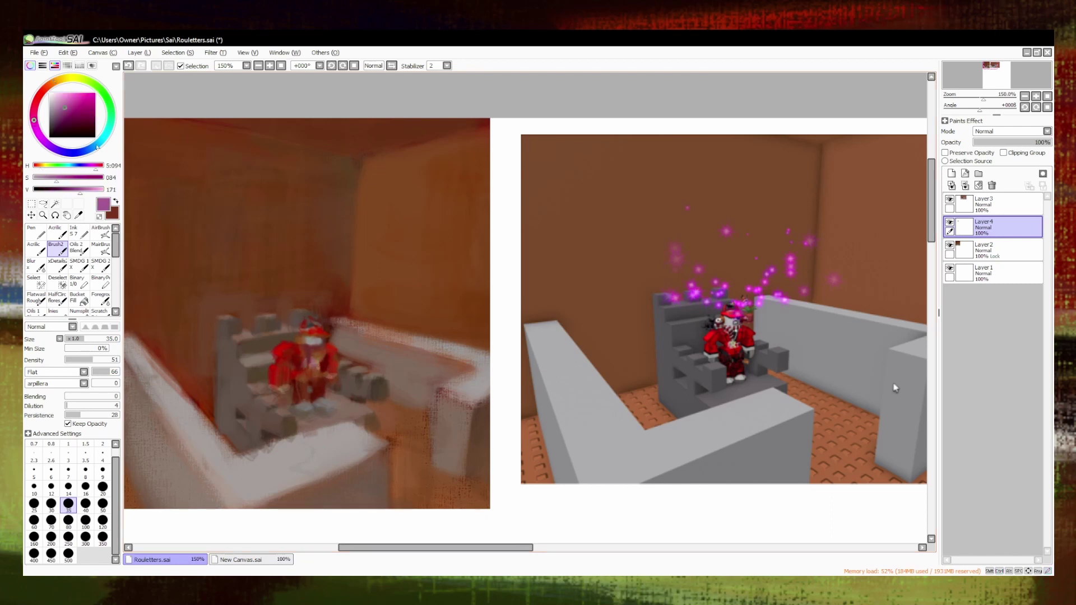
Define the figure's face, chest and sleeve edges with light grey, dark maroon, bright red and dark brown.
ctrl+click(324, 371)
ctrl+click(318, 355)
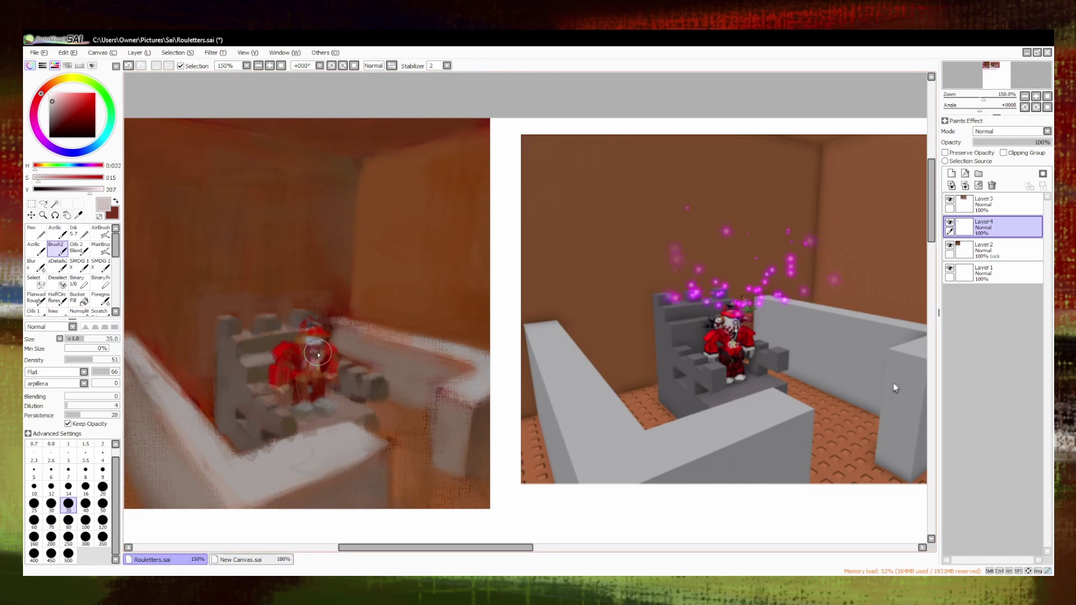
ctrl+click(318, 353)
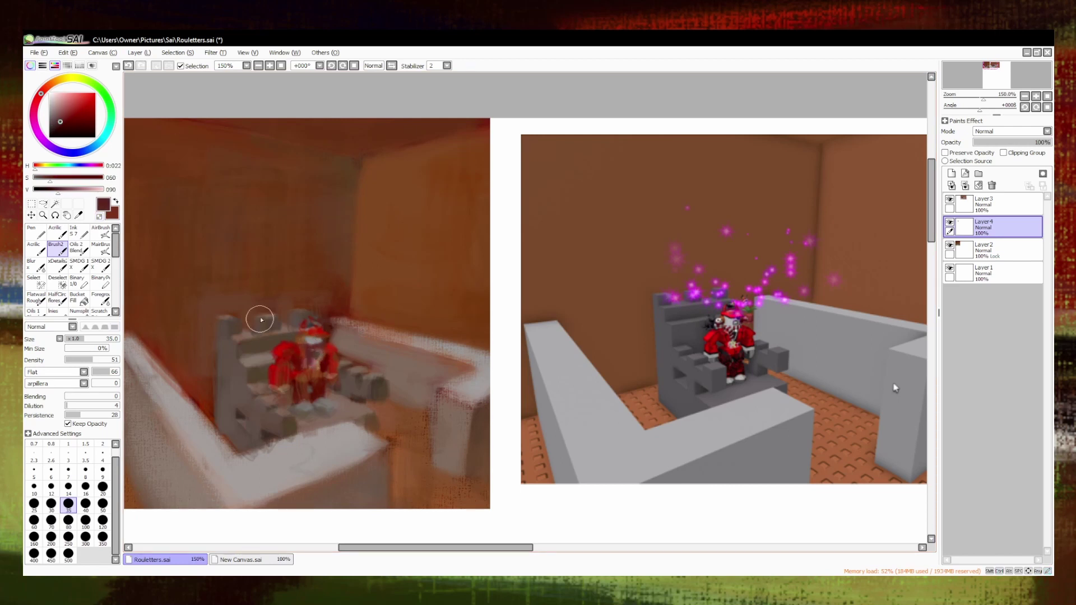
ctrl+click(313, 361)
ctrl+click(311, 361)
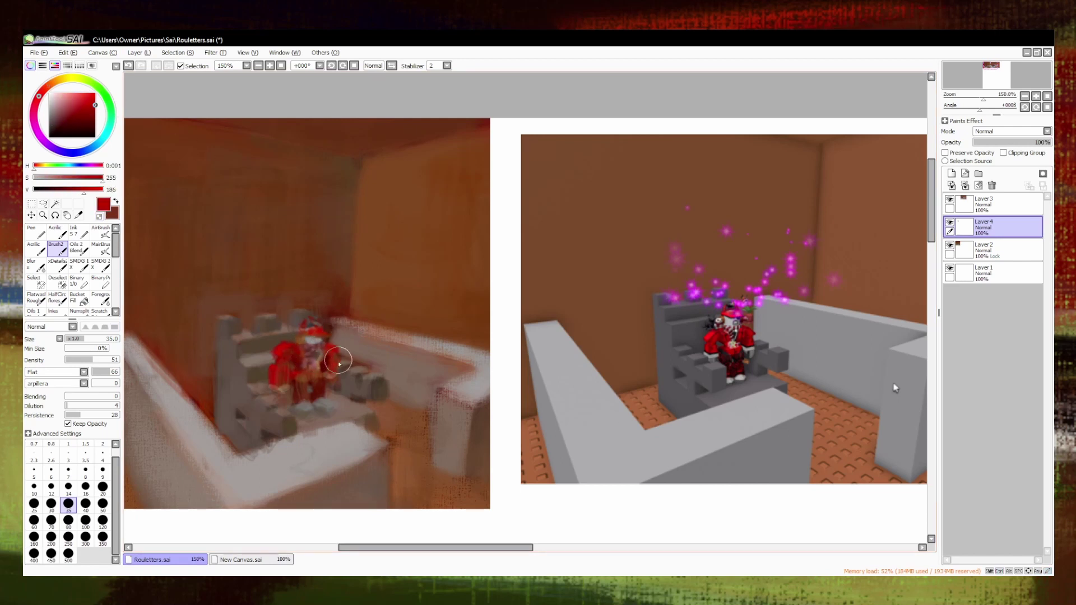
ctrl+click(300, 387)
ctrl+click(293, 379)
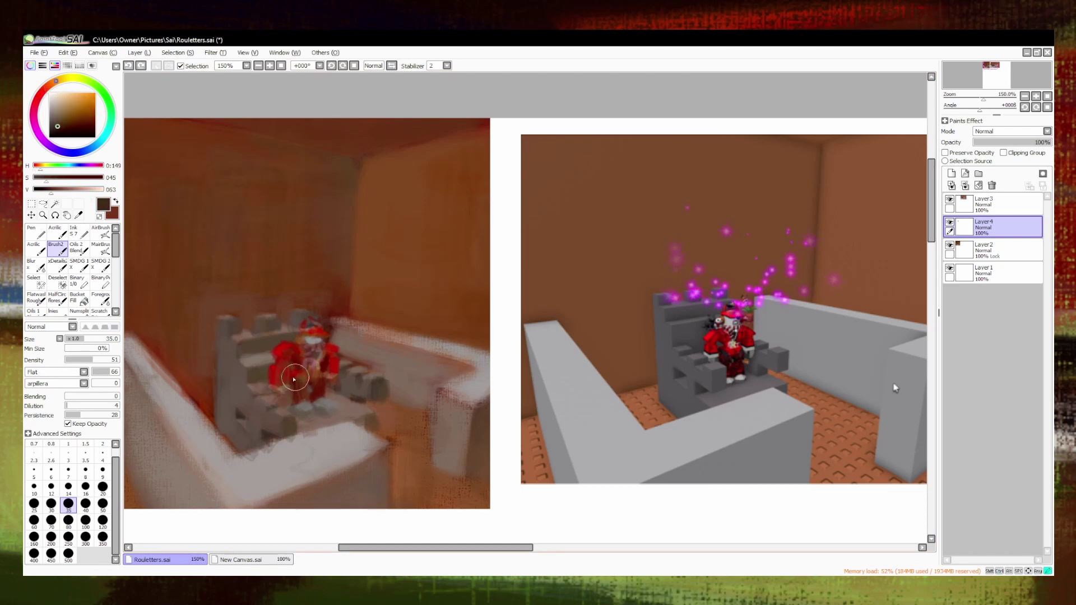
Refine the figure's lap, legs and sleeve edges with sampled bright red, dark red and brown tones.
ctrl+click(322, 384)
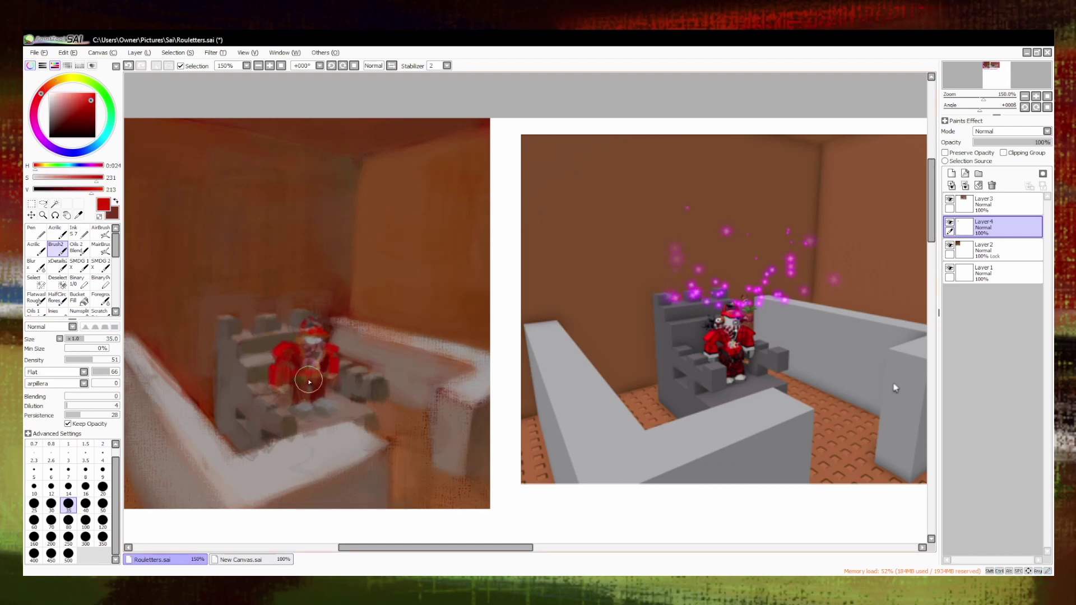
ctrl+click(311, 383)
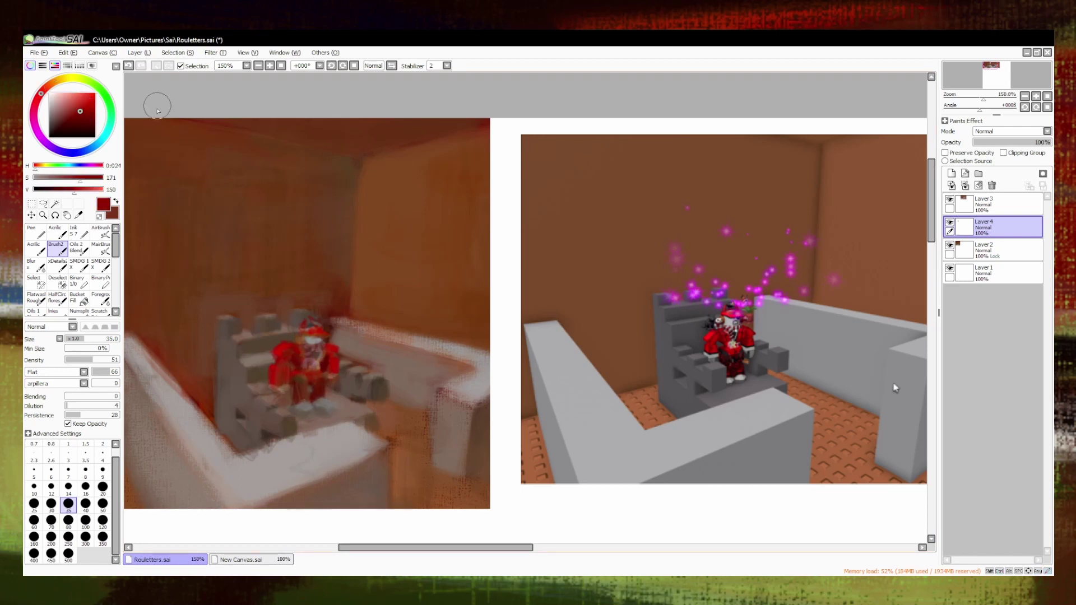
ctrl+click(320, 375)
ctrl+click(288, 356)
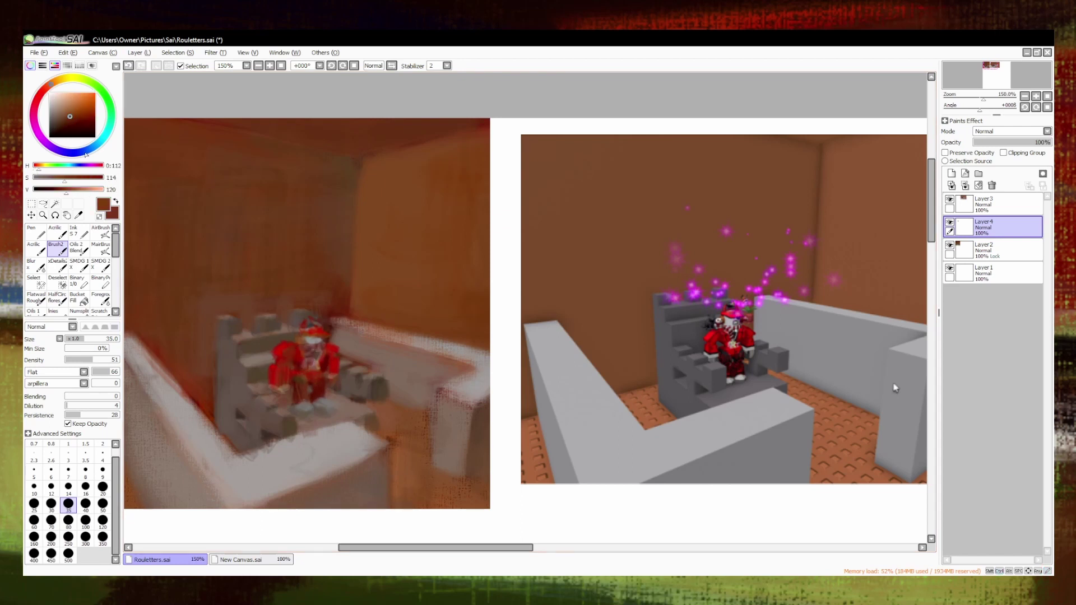
ctrl+click(140, 175)
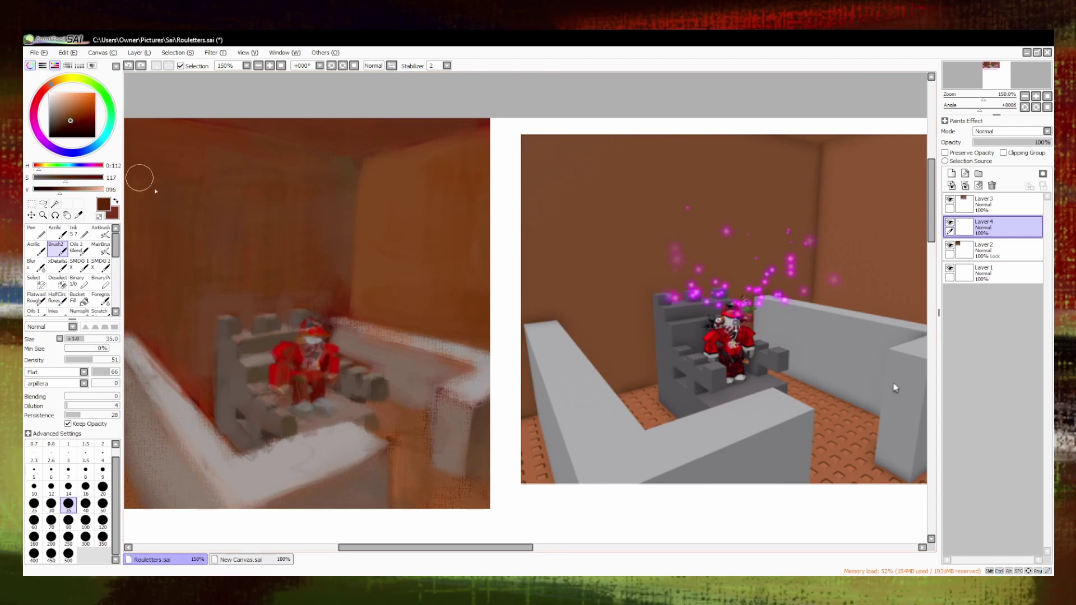
ctrl+click(292, 345)
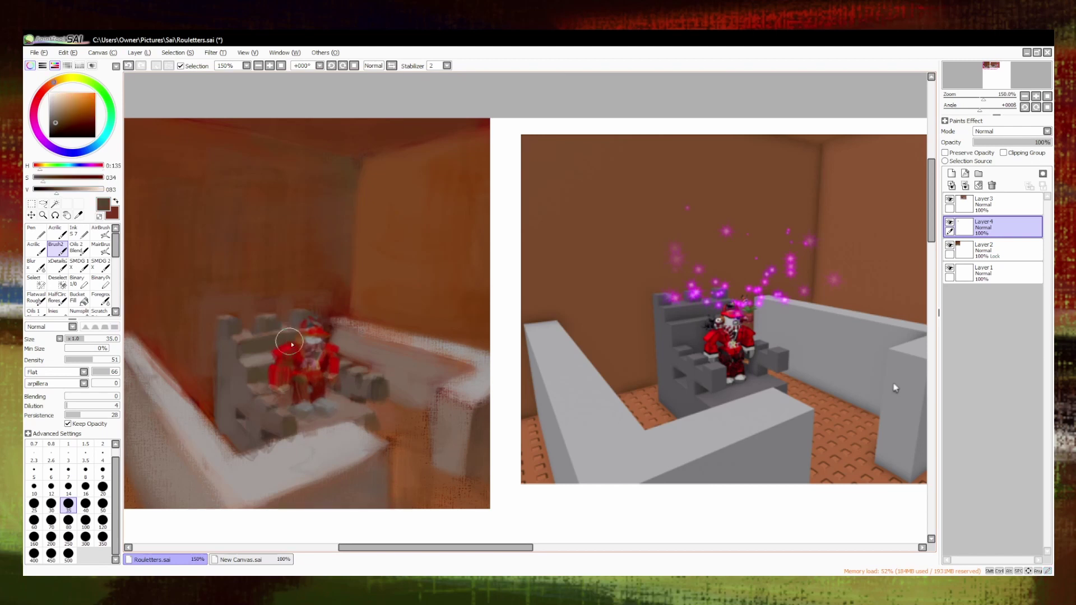
ctrl+click(284, 372)
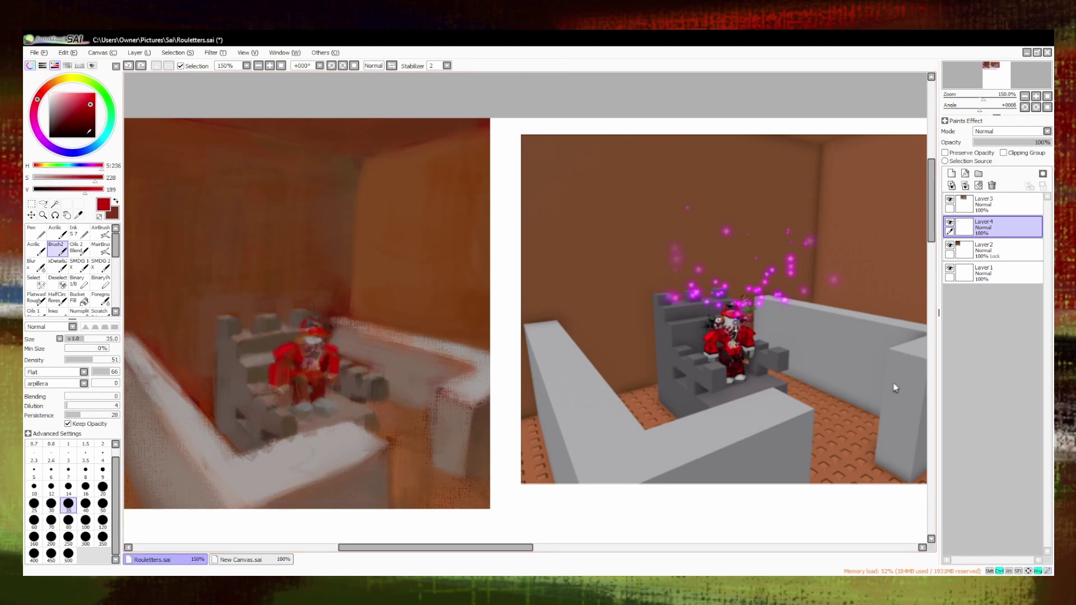
Touch up the figure's feet and the throne seat around them with sampled warm greys.
ctrl+click(334, 387)
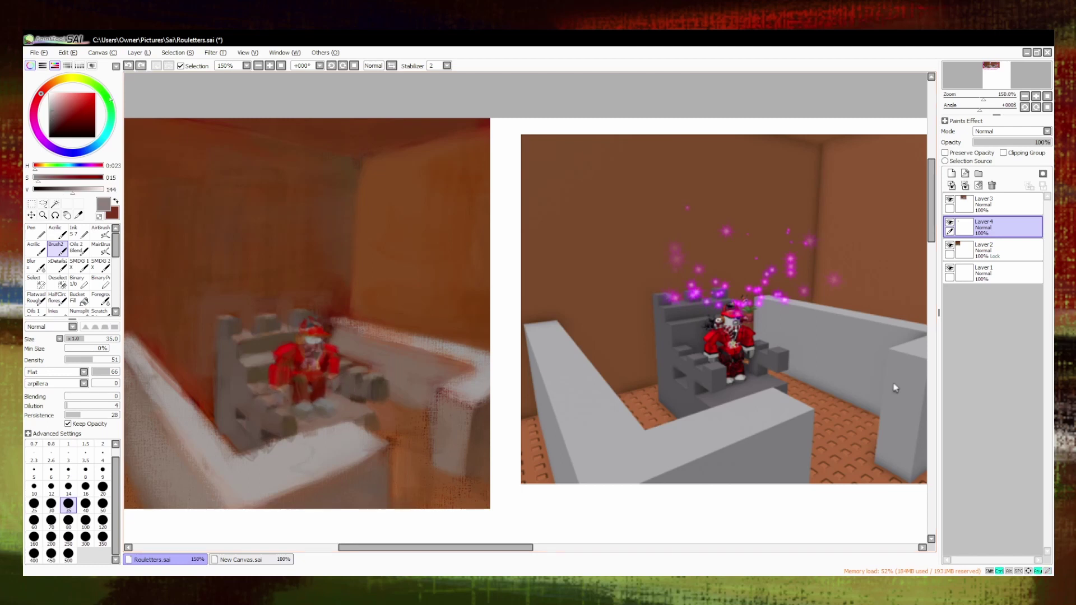
ctrl+click(270, 390)
ctrl+click(346, 391)
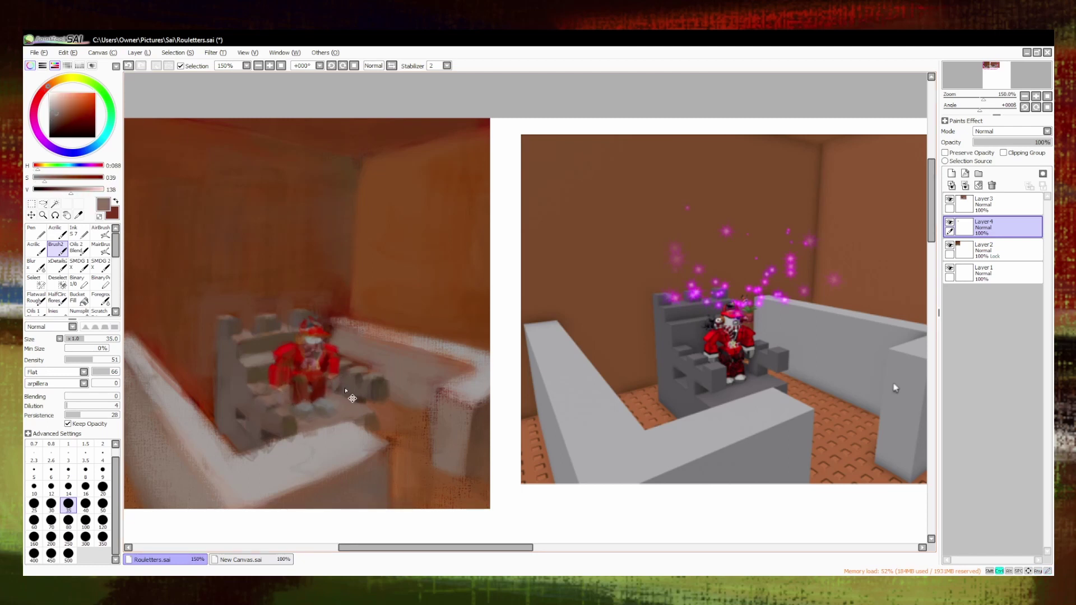
scroll(365, 238, down, 1)
scroll(394, 425, up, 1)
Build up the throne's tall side panel and backrest with sampled maroon-grey and neutral grey tones.
ctrl+click(202, 316)
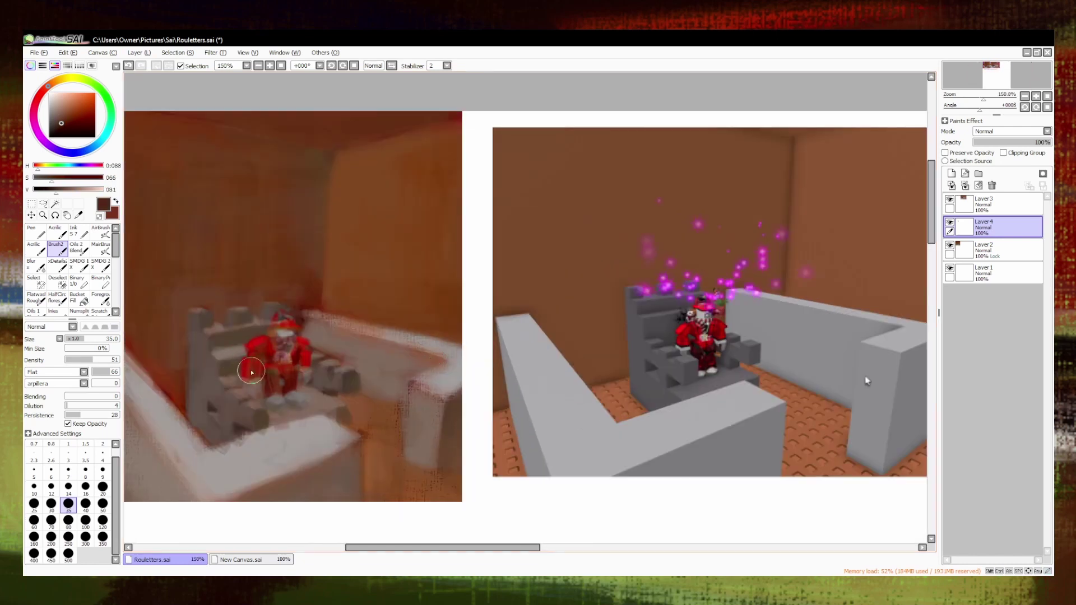
ctrl+click(213, 337)
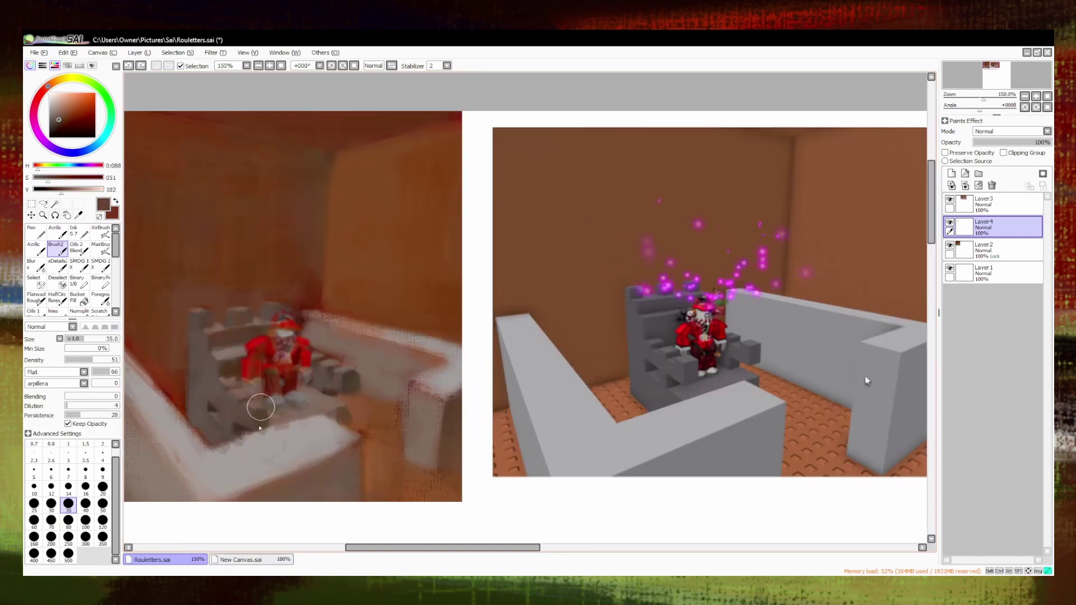
ctrl+click(222, 323)
ctrl+click(211, 345)
scroll(243, 347, down, 2)
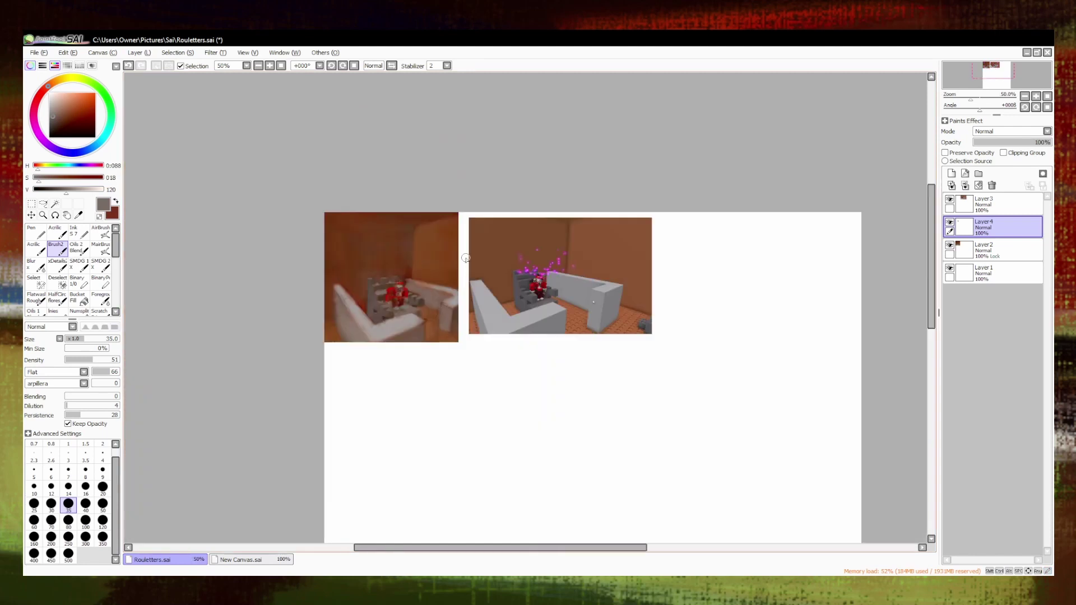
scroll(243, 347, up, 3)
ctrl+click(256, 399)
ctrl+click(228, 396)
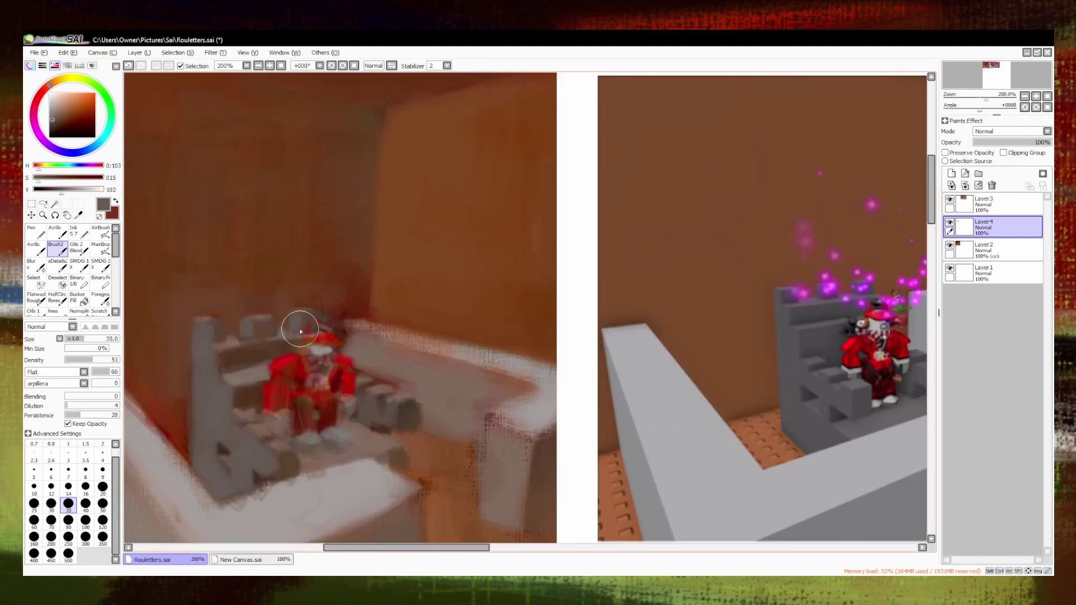
Shape the battlement blocks along the top of the throne's backrest with light warm grey and muted reddish brown.
click(69, 108)
ctrl+click(221, 314)
ctrl+click(201, 314)
ctrl+click(221, 320)
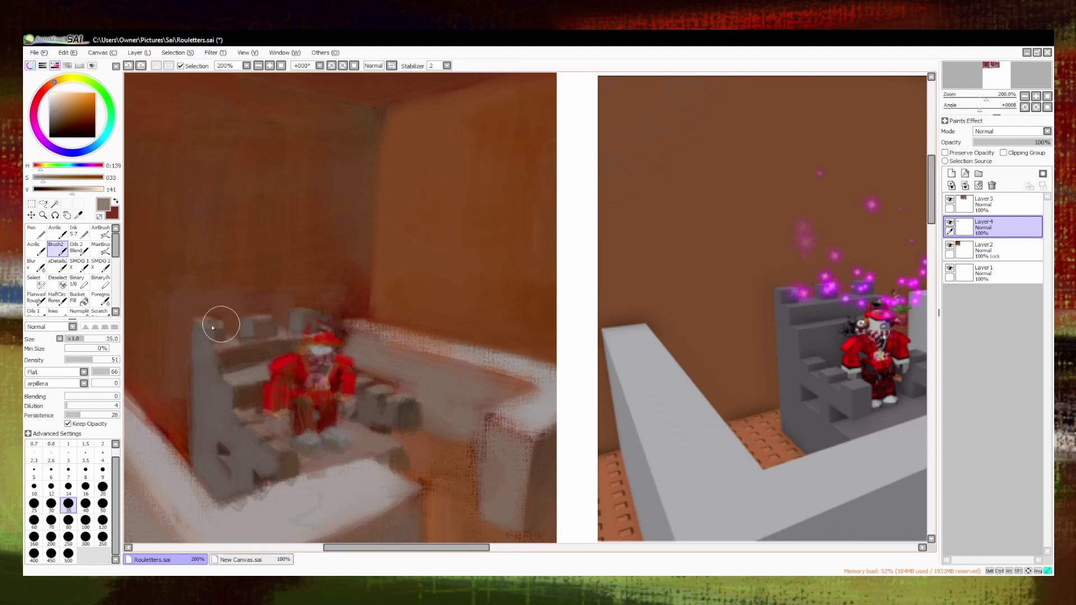
ctrl+click(209, 332)
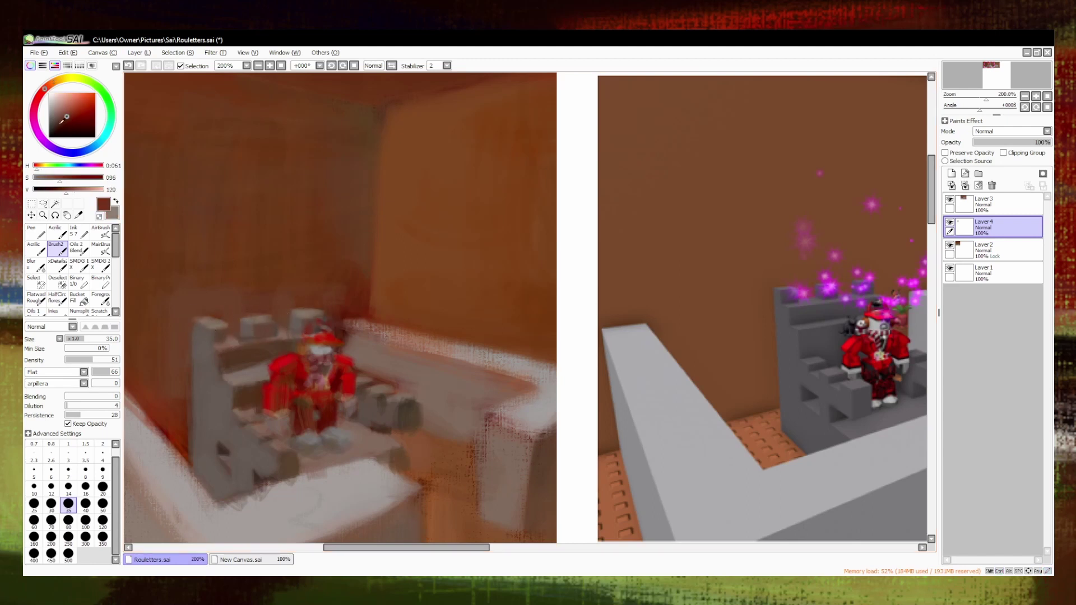
ctrl+click(233, 349)
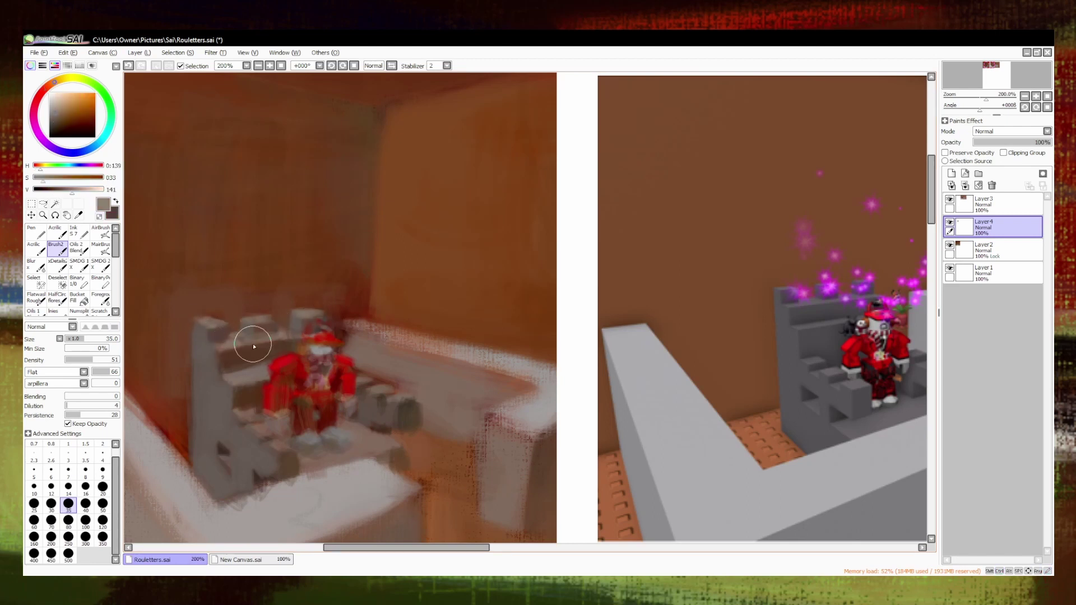
Shade the sides of the battlement blocks and the backrest steps with sampled dark brown.
scroll(327, 261, down, 3)
scroll(327, 261, up, 4)
ctrl+click(321, 307)
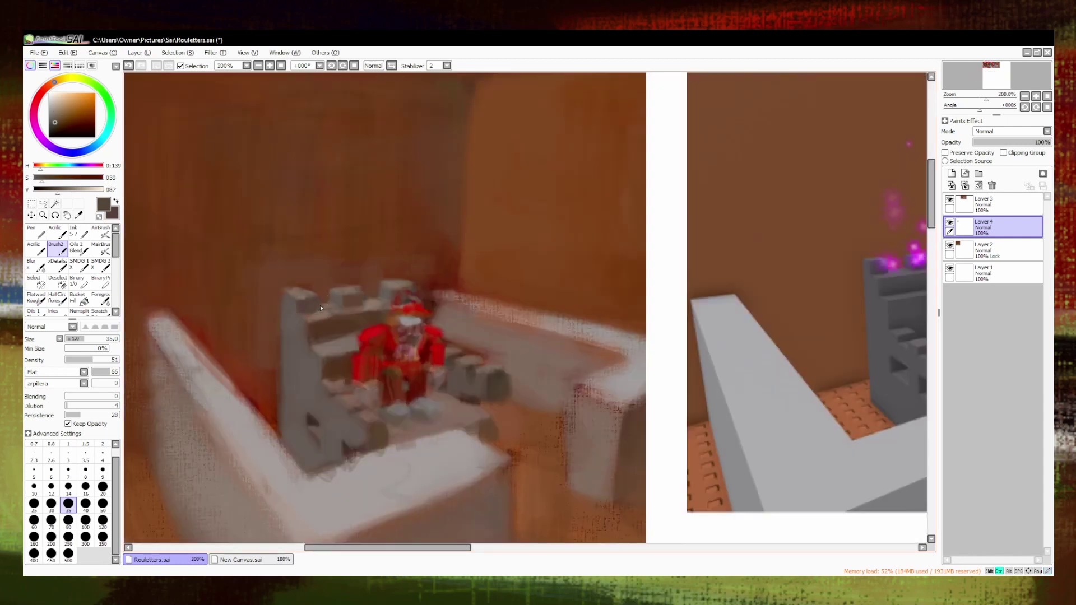
ctrl+click(407, 295)
drag(313, 304, 376, 303)
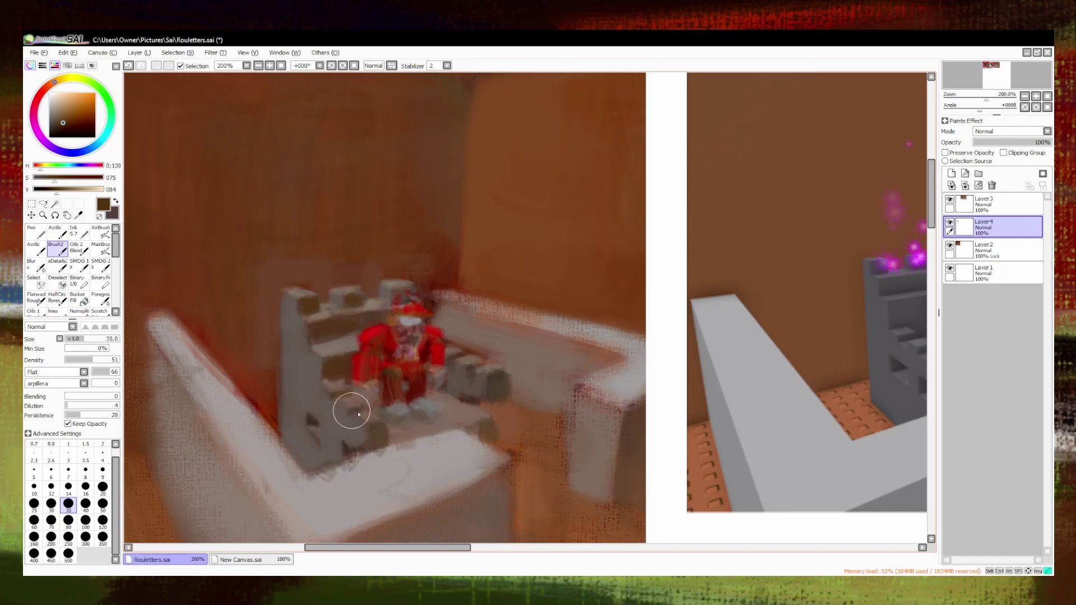
Define the throne's front armrest block and the small dark openings in its side panel with sampled greys and dark browns.
ctrl+click(389, 440)
drag(336, 421, 358, 460)
ctrl+click(334, 451)
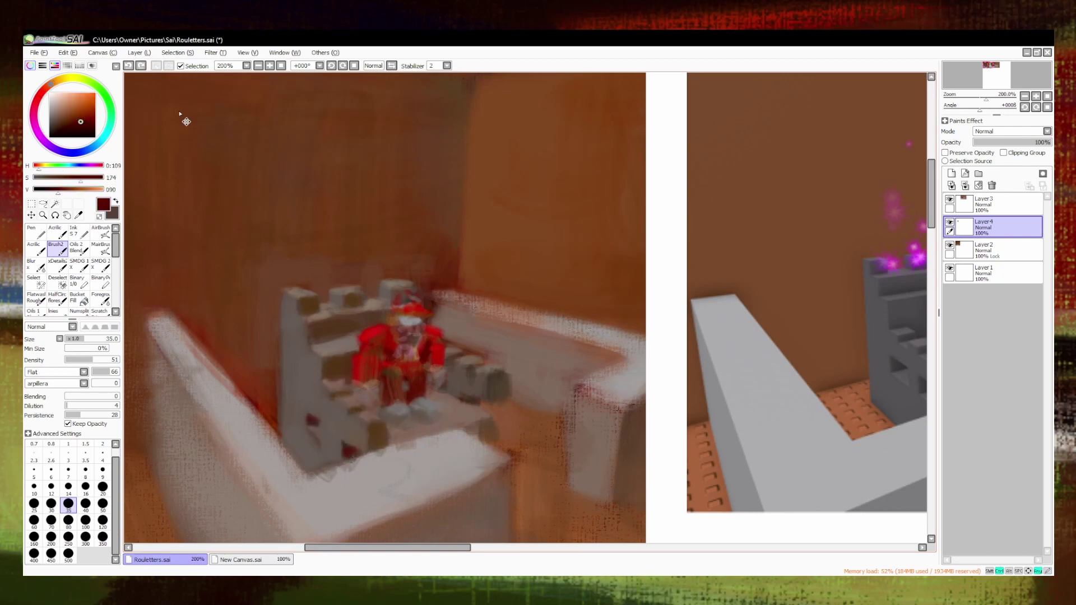
ctrl+click(312, 421)
ctrl+click(360, 444)
ctrl+click(295, 391)
ctrl+click(306, 415)
drag(305, 414, 312, 425)
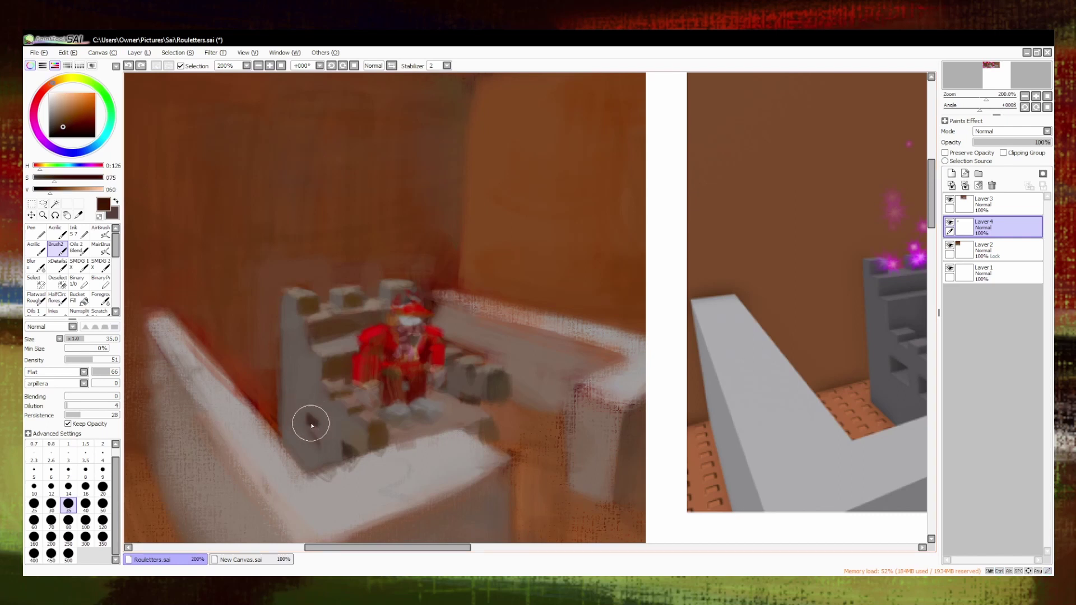
Rework the throne's side panel with sampled brown-greys and switch to the Numsplit brush at size 100.
scroll(308, 118, down, 4)
scroll(308, 117, up, 3)
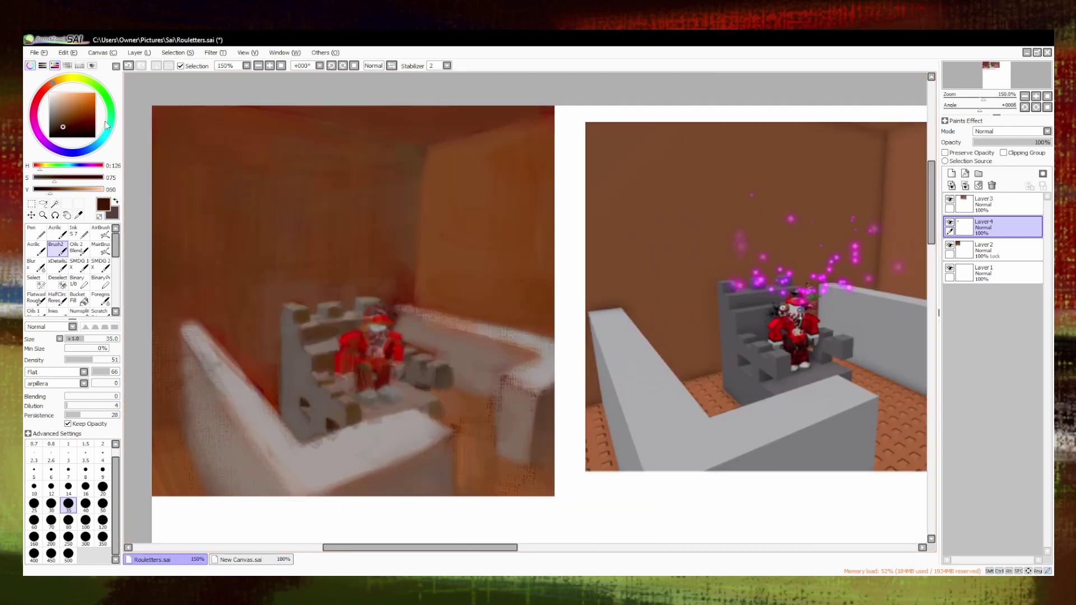
ctrl+click(305, 408)
ctrl+click(335, 422)
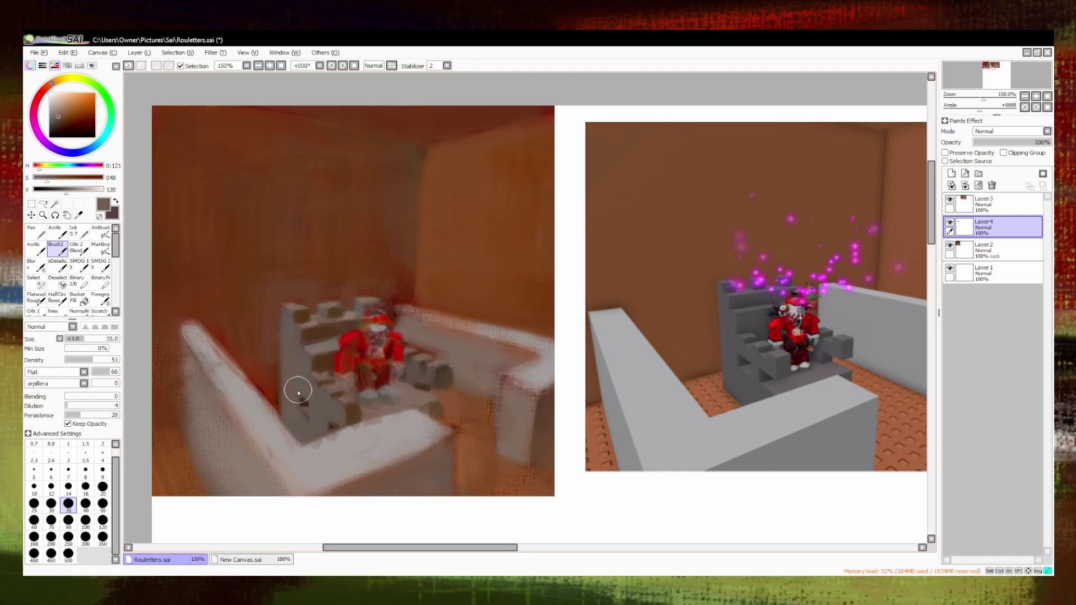
click(79, 311)
ctrl+click(280, 364)
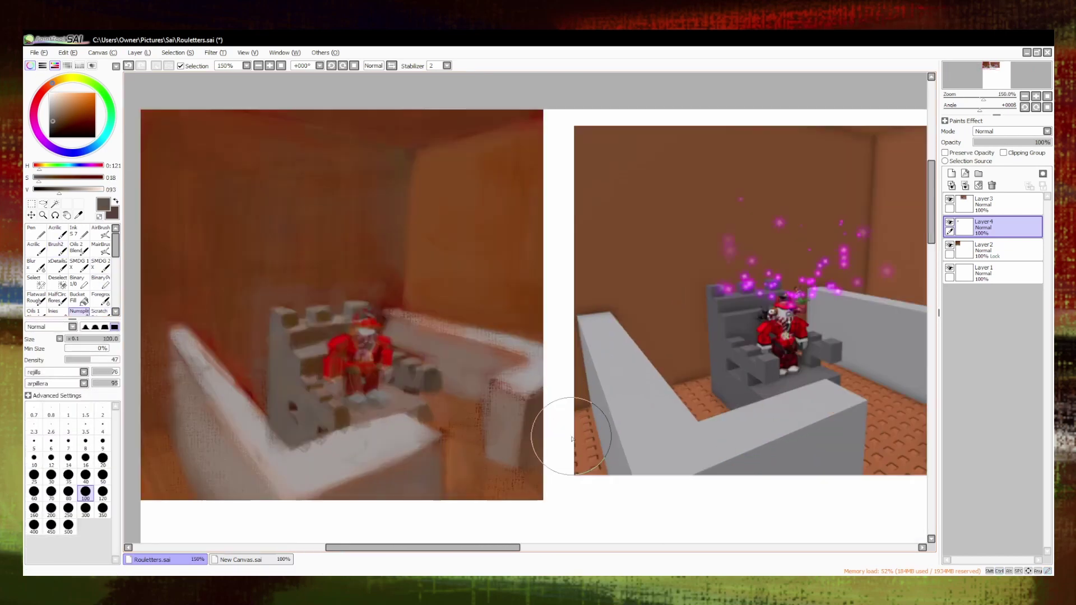
Define the throne's far armrest blocks and the seat edge with Brush2, using sampled dark grey, orange-brown and light tan.
click(56, 247)
ctrl+click(417, 378)
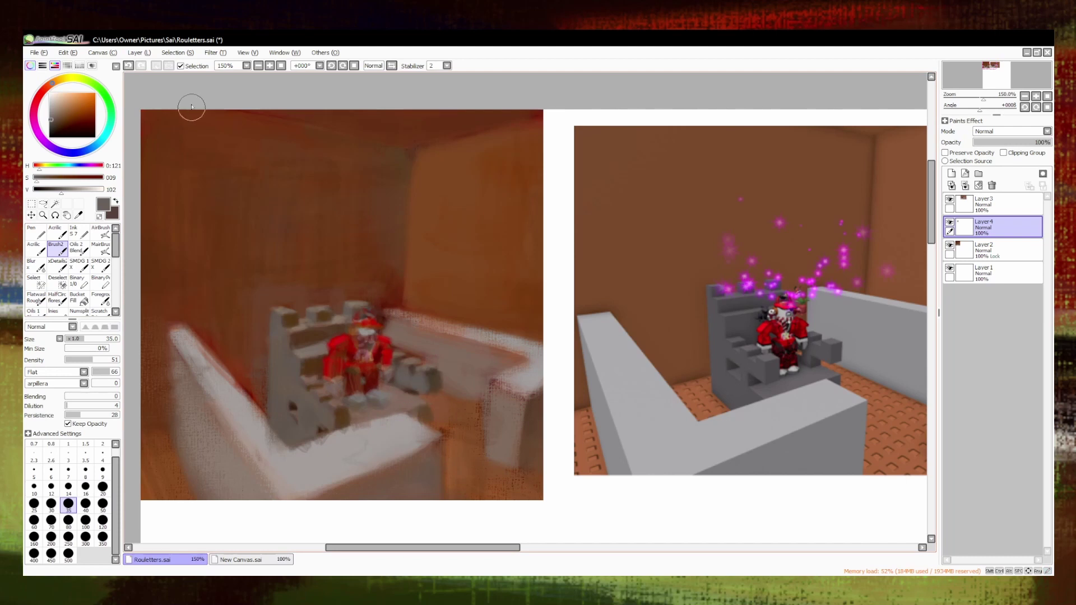
ctrl+click(372, 327)
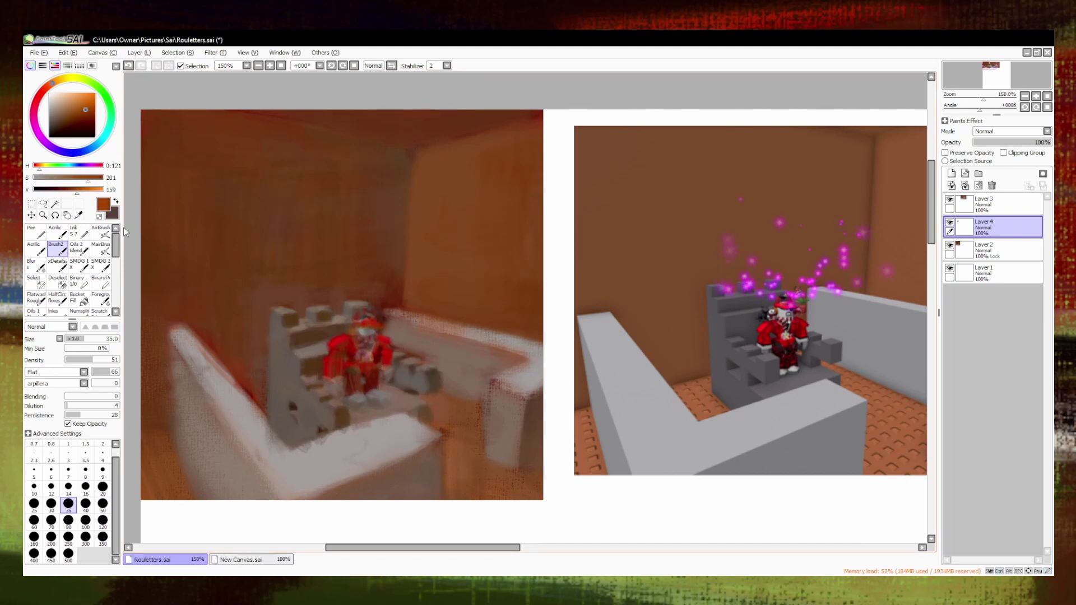
ctrl+click(316, 373)
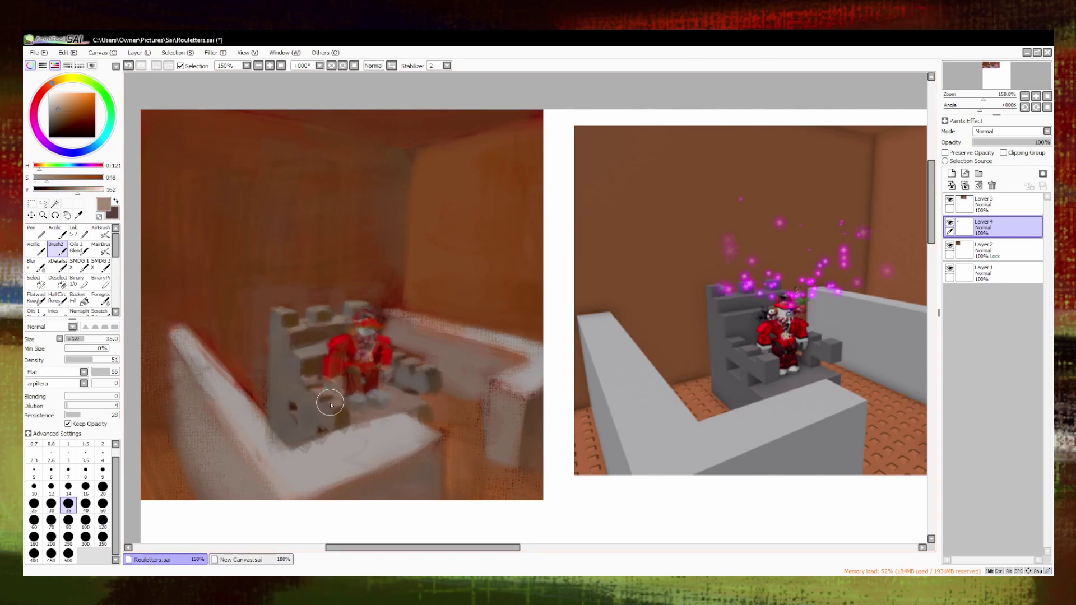
mouse_move(330, 402)
mouse_down()
mouse_move(355, 417)
mouse_move(413, 396)
mouse_up()
Refine the near armrest blocks and backrest steps with sampled dark grey, tan, brown and olive grey.
ctrl+click(144, 157)
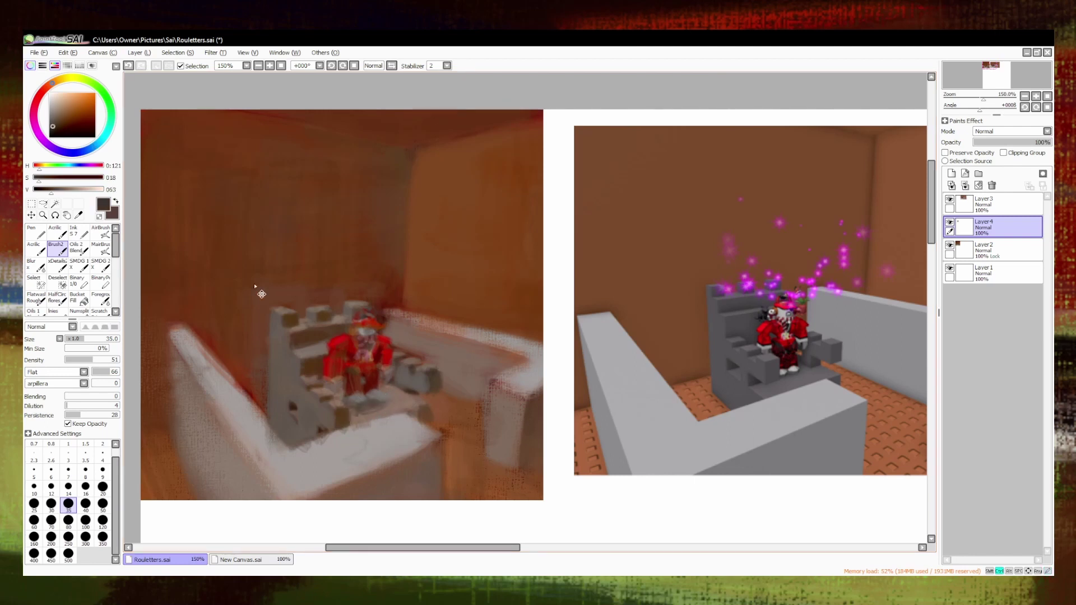
ctrl+click(339, 403)
ctrl+click(346, 408)
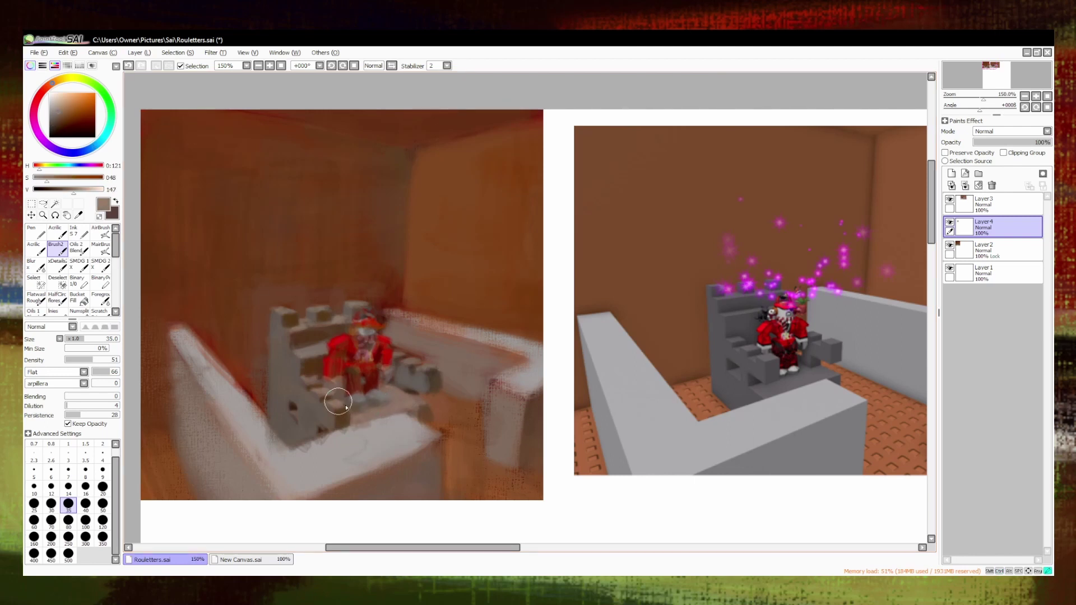
ctrl+click(338, 401)
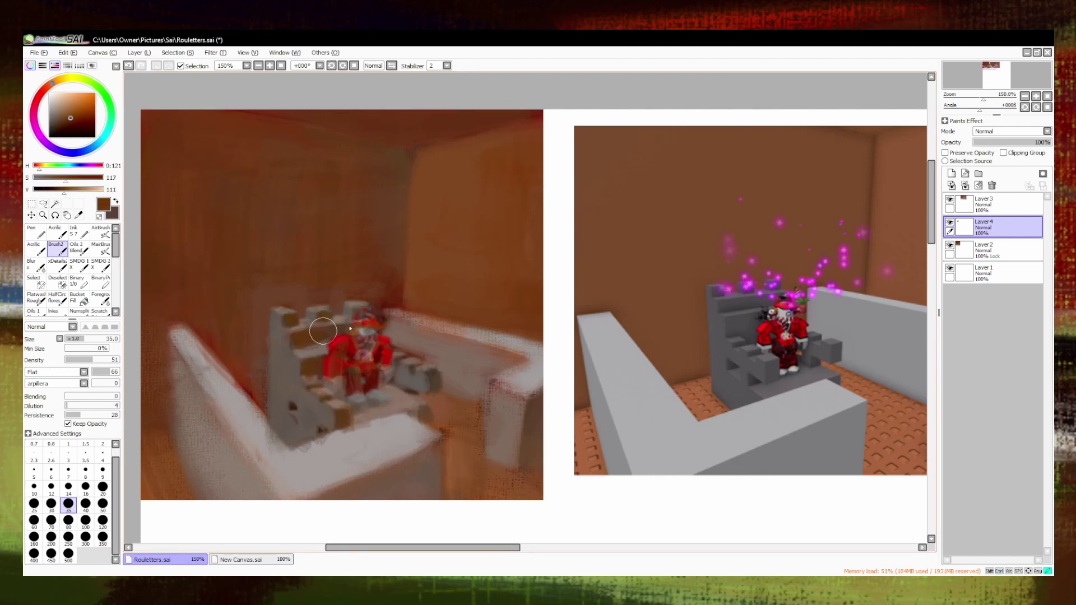
ctrl+click(185, 210)
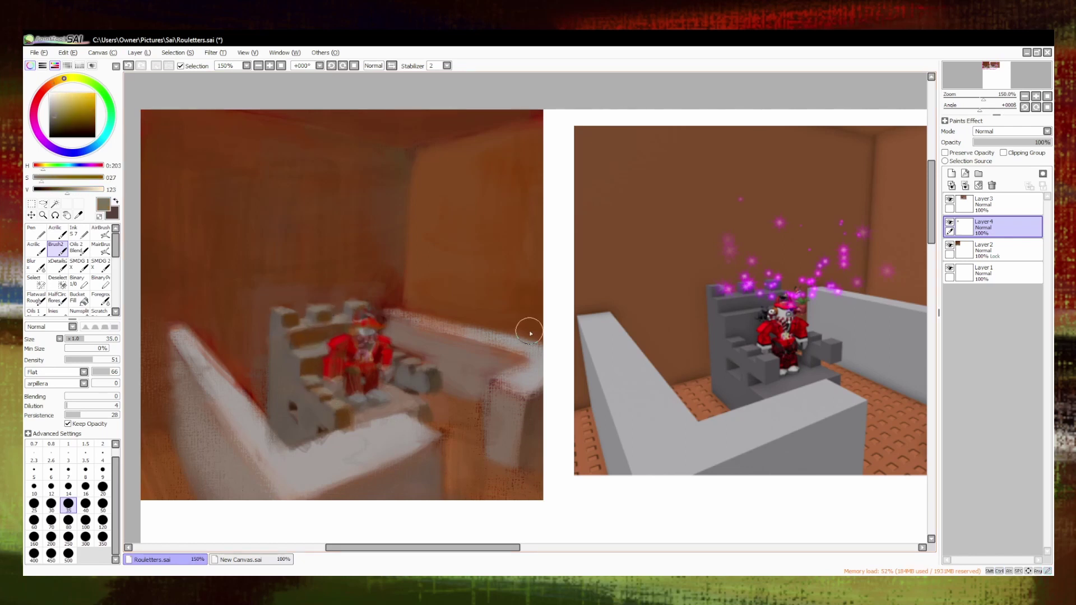
Merge Layer 4 into Layer 2 and check the painting's values in greyscale against the reference.
scroll(529, 334, down, 1)
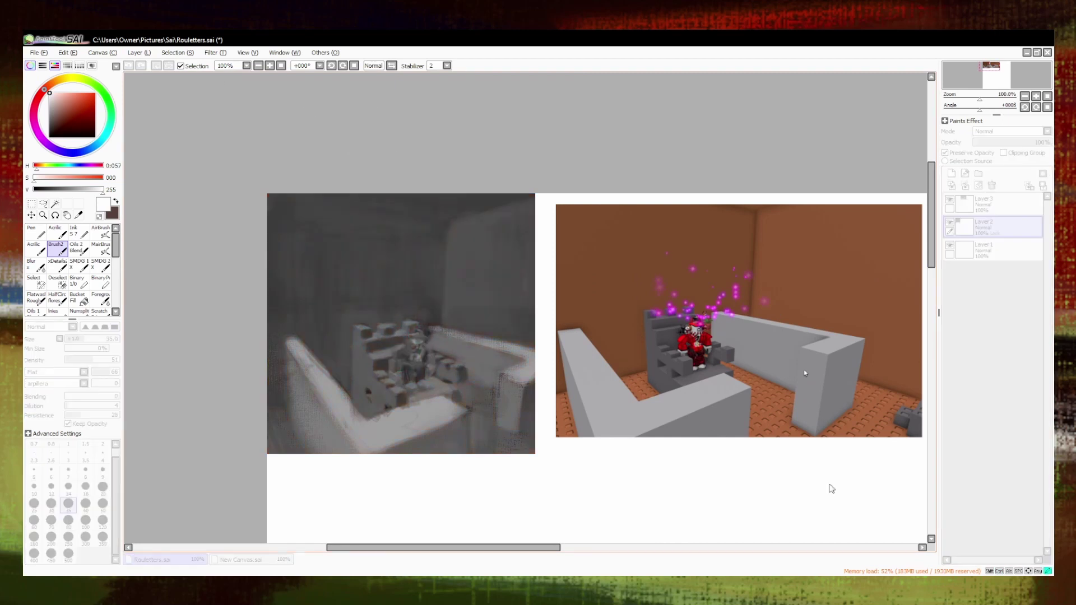
scroll(832, 489, down, 3)
scroll(471, 497, up, 3)
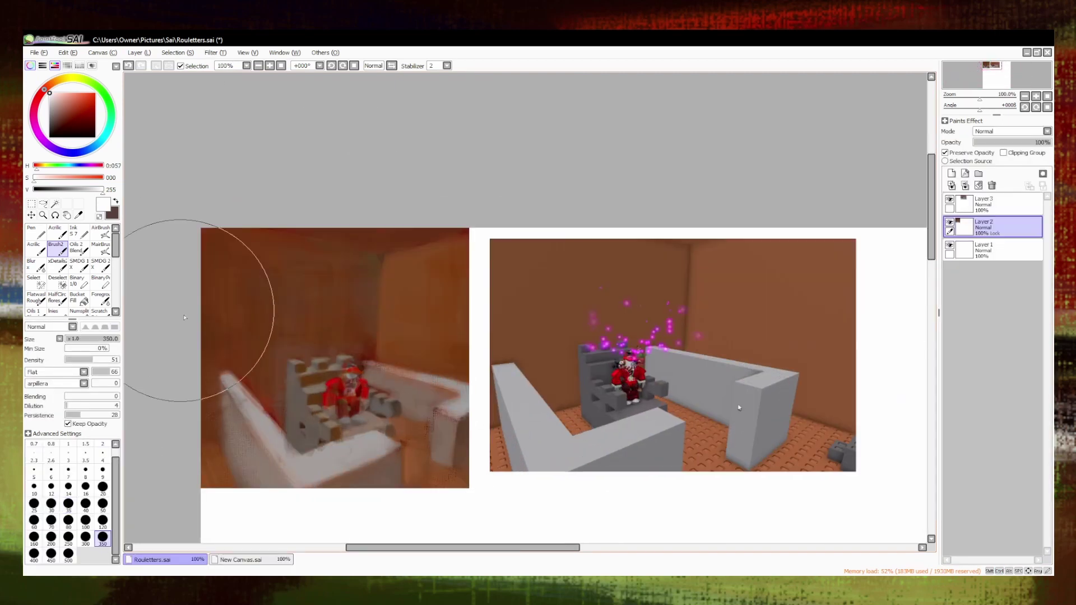
Glaze the floor and low walls with the Numsplit brush at size 500, using sampled orange-brown and olive grey.
key(n)
alt+click(261, 469)
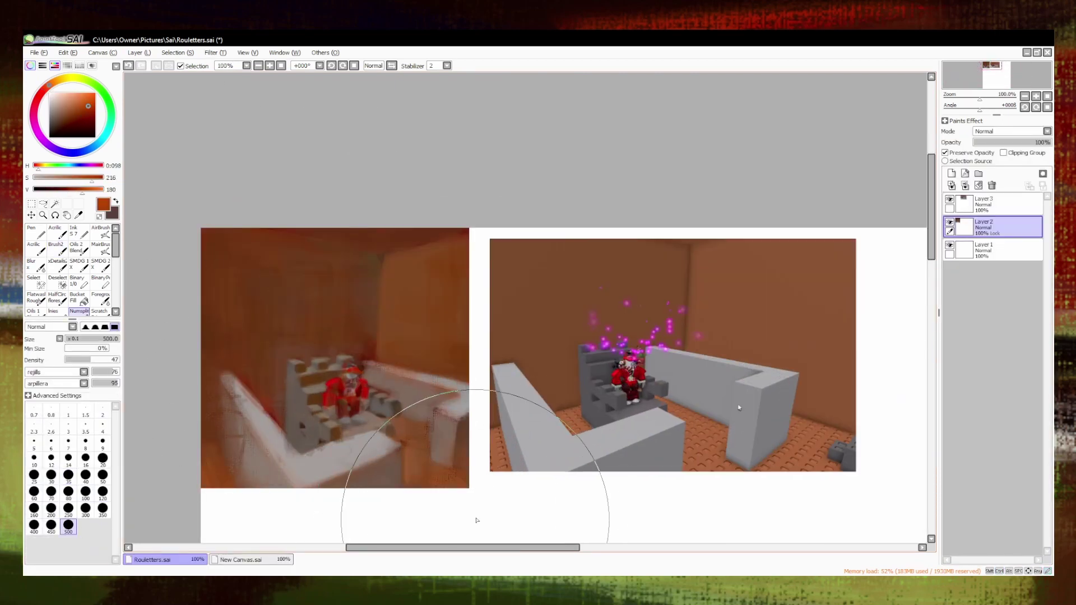
alt+click(314, 437)
Glaze the painted back walls with Brush2 at size 350, lowering the density to 6 and using sampled olive grey, orange and brown.
click(58, 249)
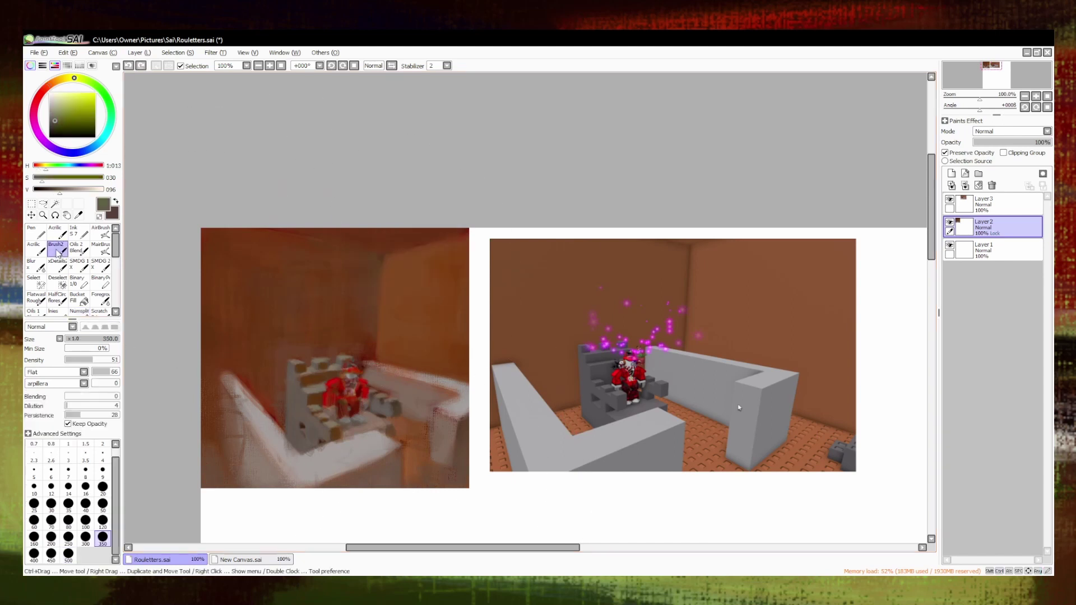
alt+click(387, 302)
click(60, 263)
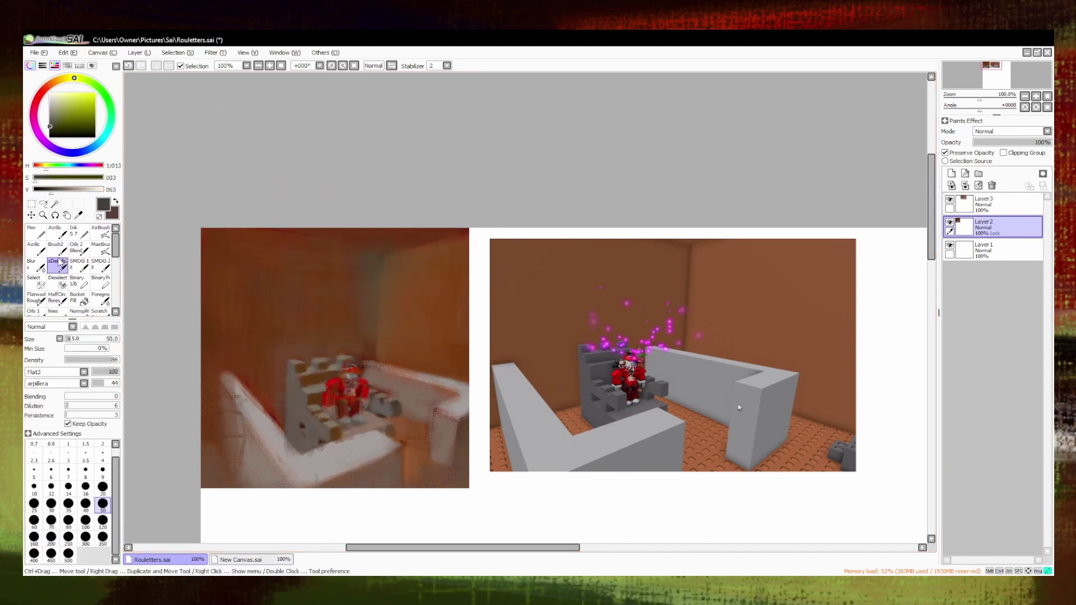
click(58, 249)
alt+click(332, 296)
alt+click(283, 320)
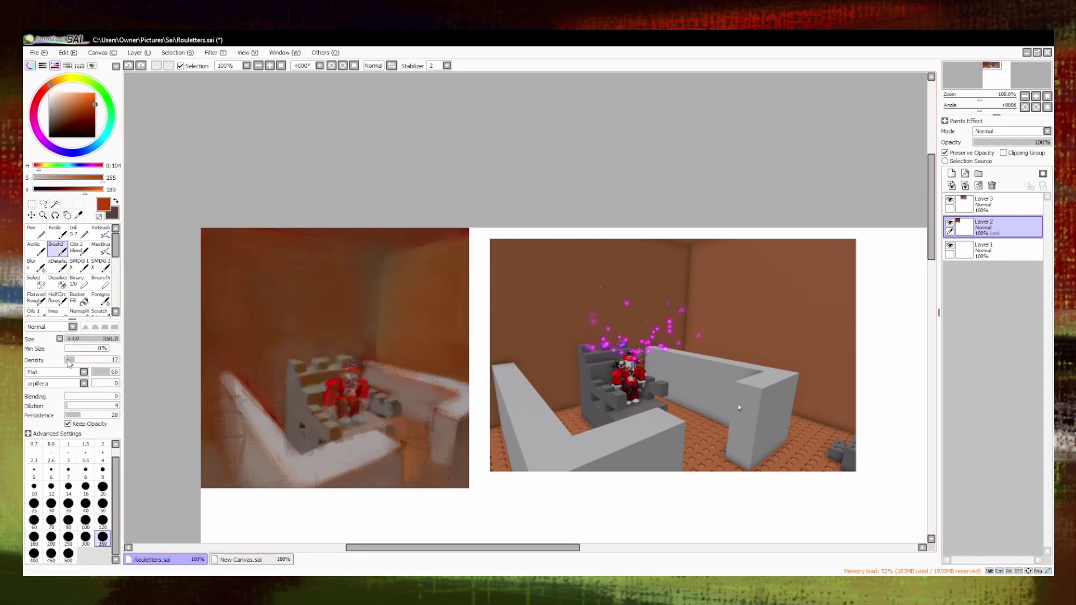
drag(69, 363, 66, 359)
drag(288, 301, 386, 336)
alt+click(411, 363)
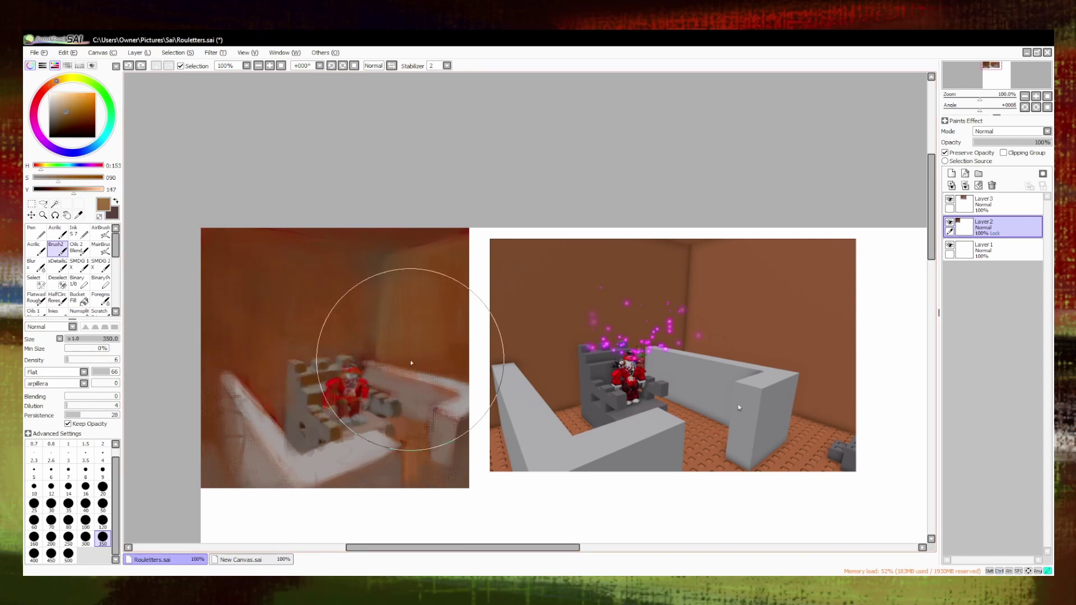
Glaze the seated figure's red clothing with Brush2 at size 120, using a sampled bright red.
click(102, 520)
scroll(396, 320, up, 2)
alt+click(260, 345)
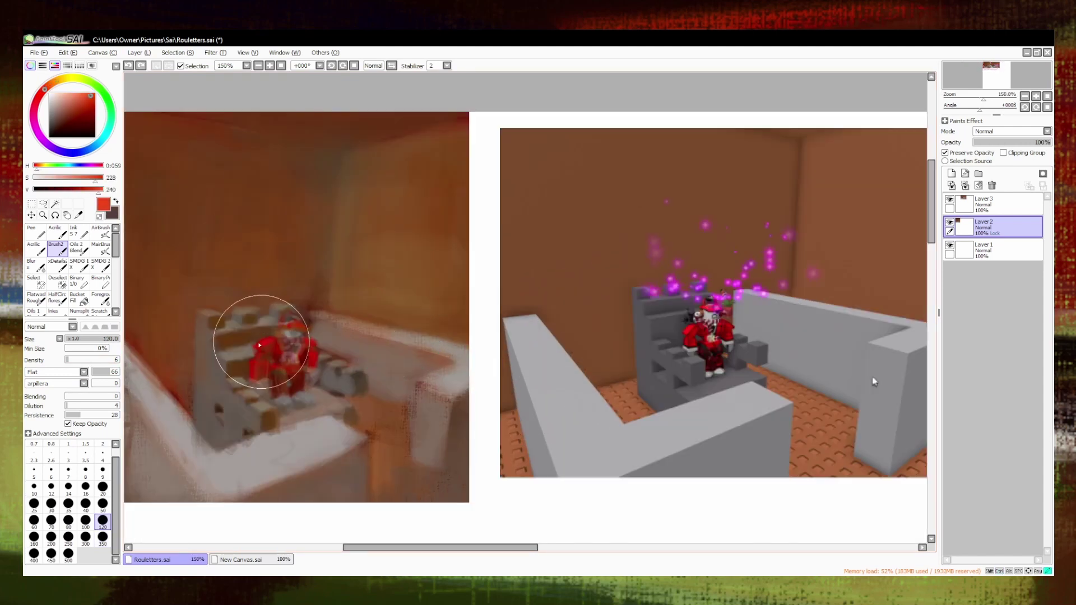
mouse_move(260, 345)
mouse_down()
mouse_move(241, 360)
mouse_move(269, 327)
mouse_move(263, 314)
mouse_move(309, 331)
mouse_move(315, 354)
mouse_move(278, 370)
mouse_up()
Darken the figure's legs with Brush2 at size 50, using a sampled greyish brown and a dark red.
key(bracketleft)
key(bracketleft)
key(bracketleft)
key(bracketleft)
key(bracketleft)
alt+click(320, 399)
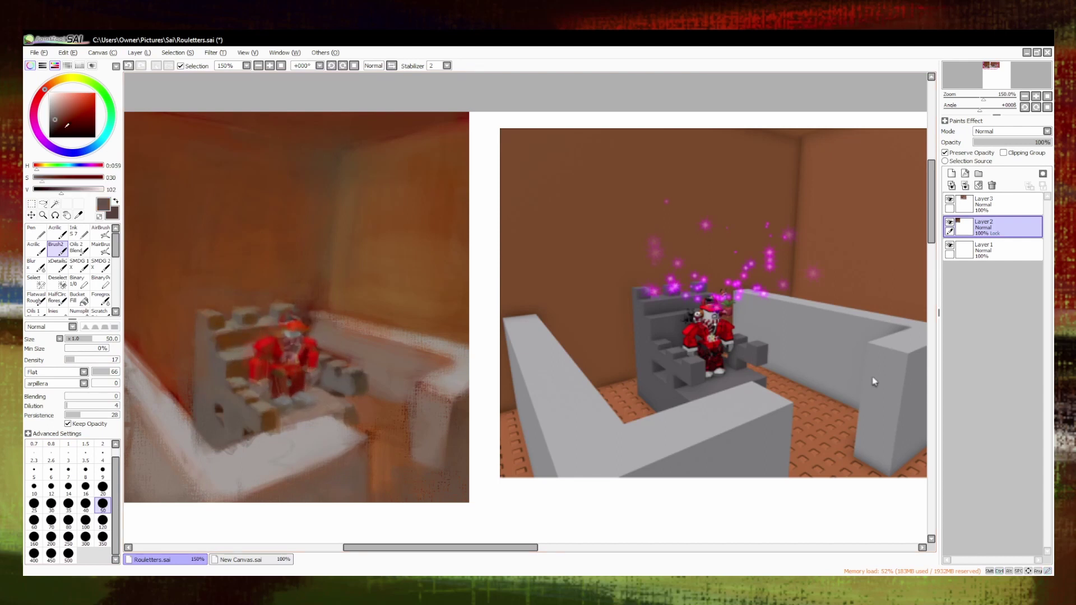
click(68, 118)
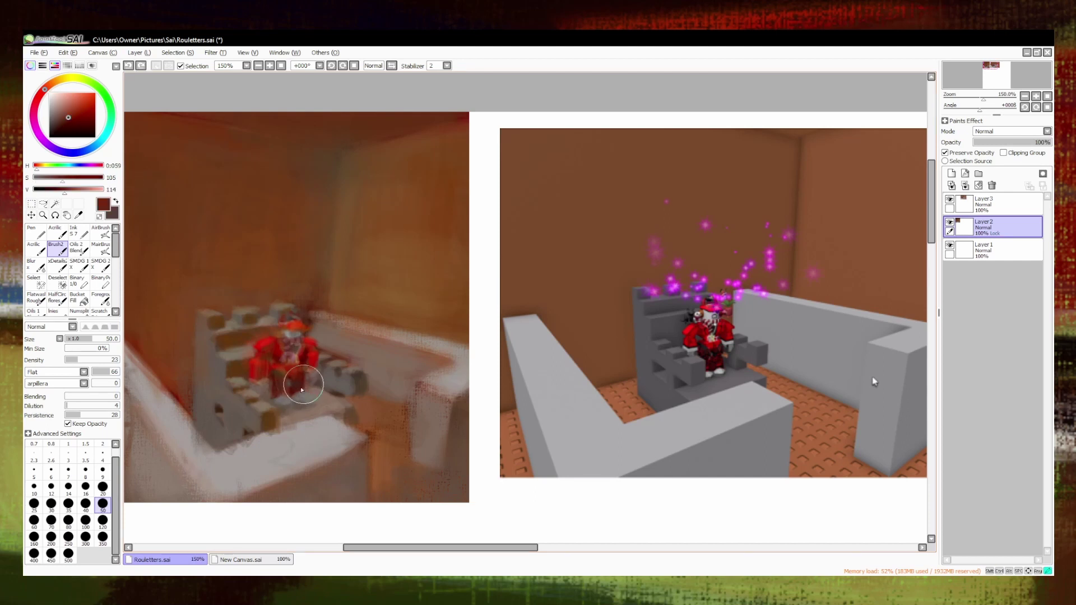
Define the figure's pale shoes and the seat around them with sampled light grey and muted brown.
alt+click(287, 400)
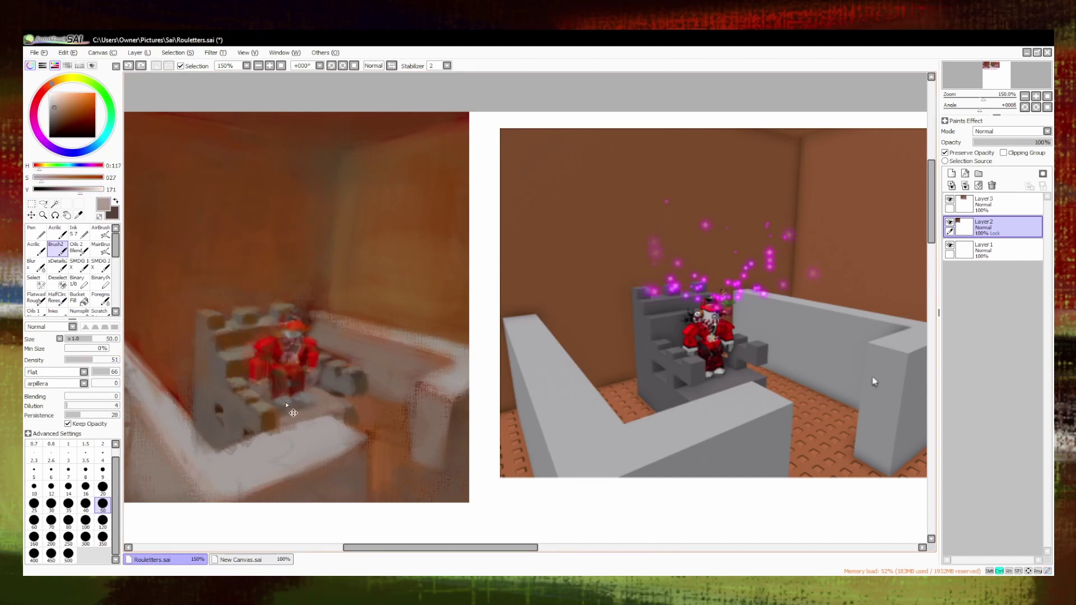
alt+click(309, 398)
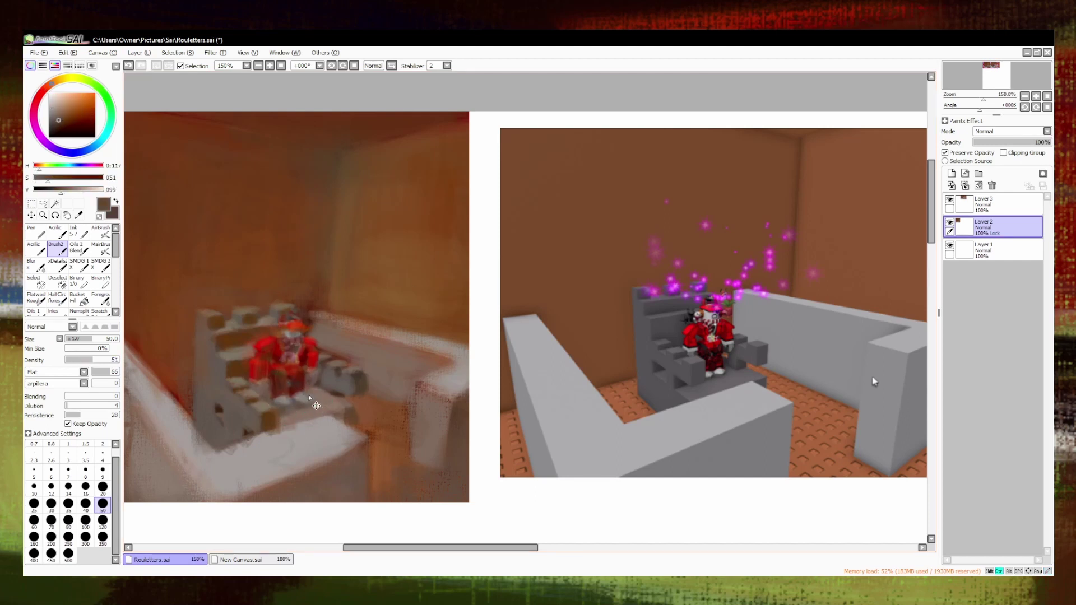
alt+click(211, 115)
alt+click(282, 396)
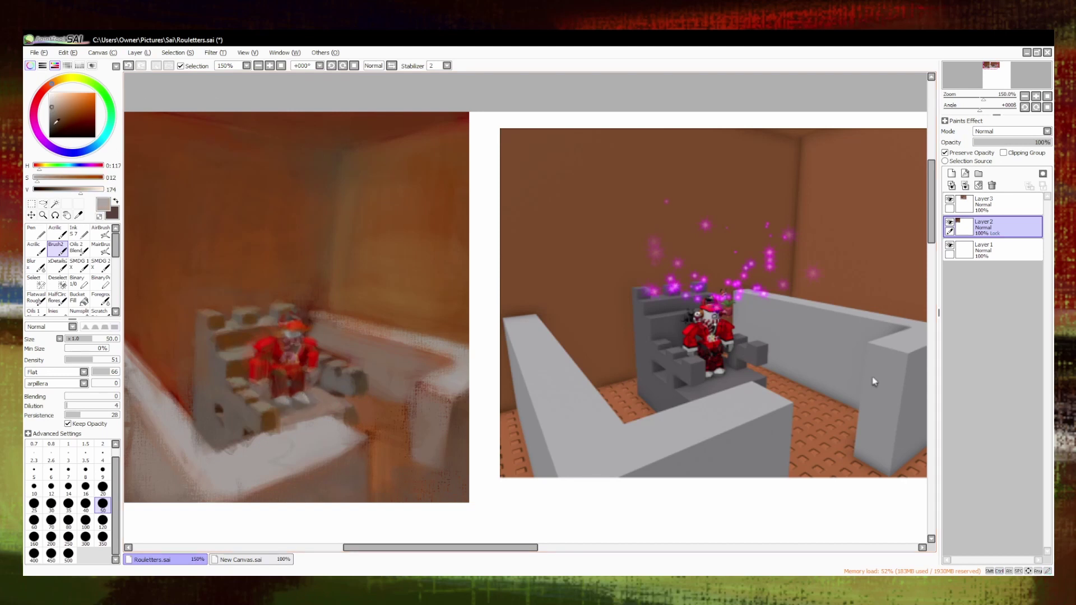
alt+click(291, 403)
alt+click(305, 400)
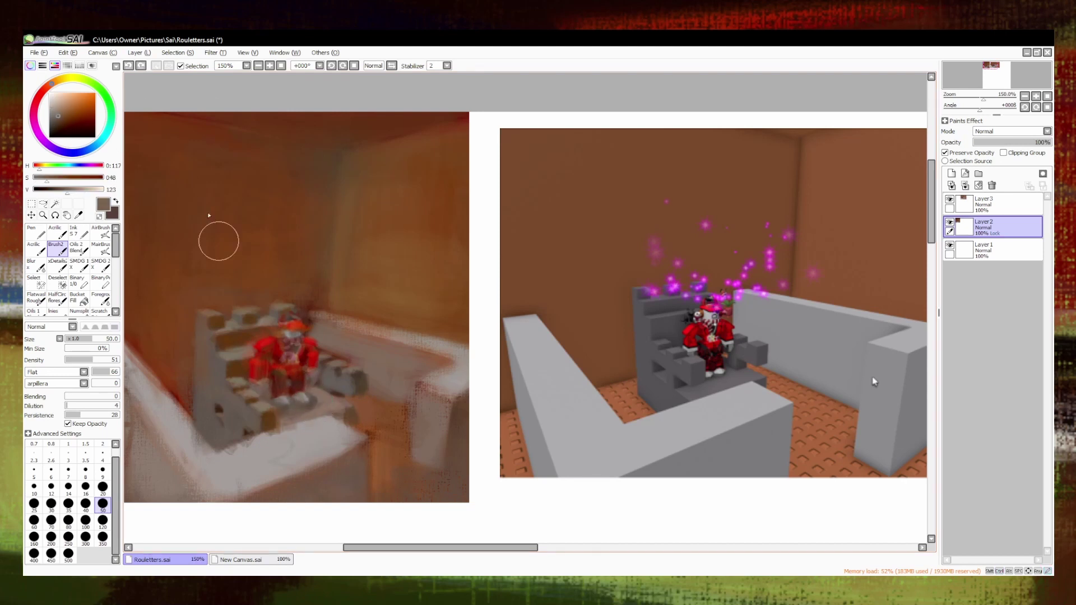
alt+click(277, 403)
Refine the figure's torso and arms with Brush2 at size 50, using sampled dusty pink and brown.
scroll(526, 338, down, 3)
scroll(489, 344, up, 2)
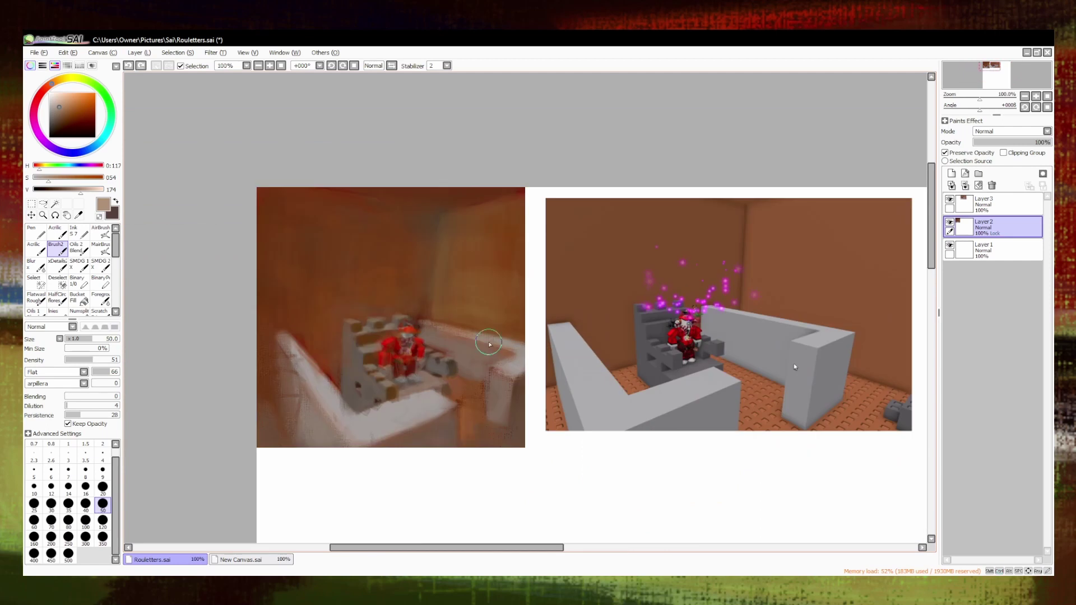
scroll(489, 344, up, 1)
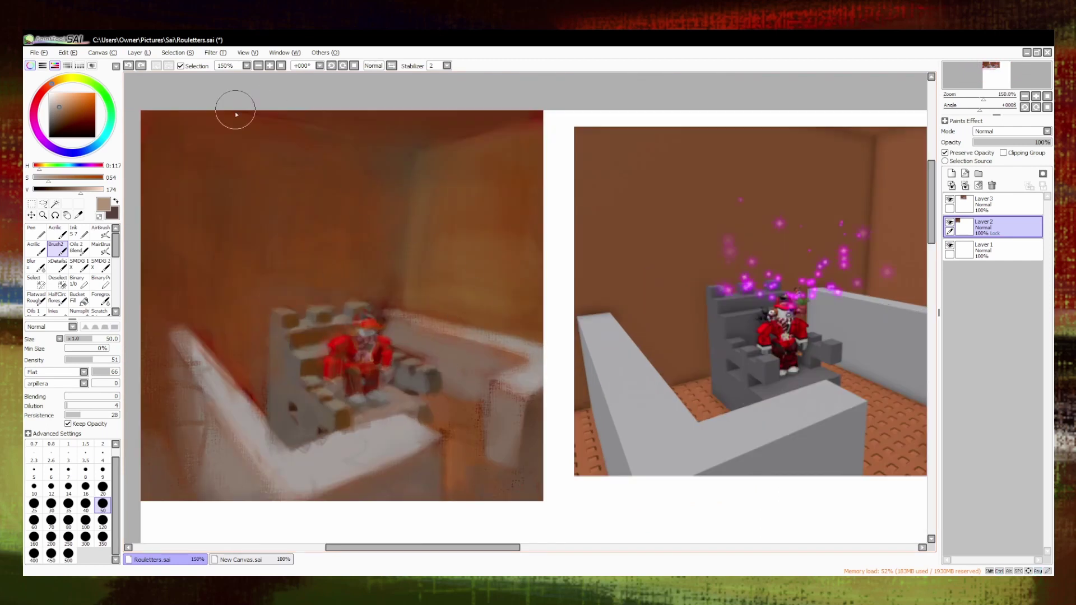
alt+click(367, 359)
alt+click(370, 364)
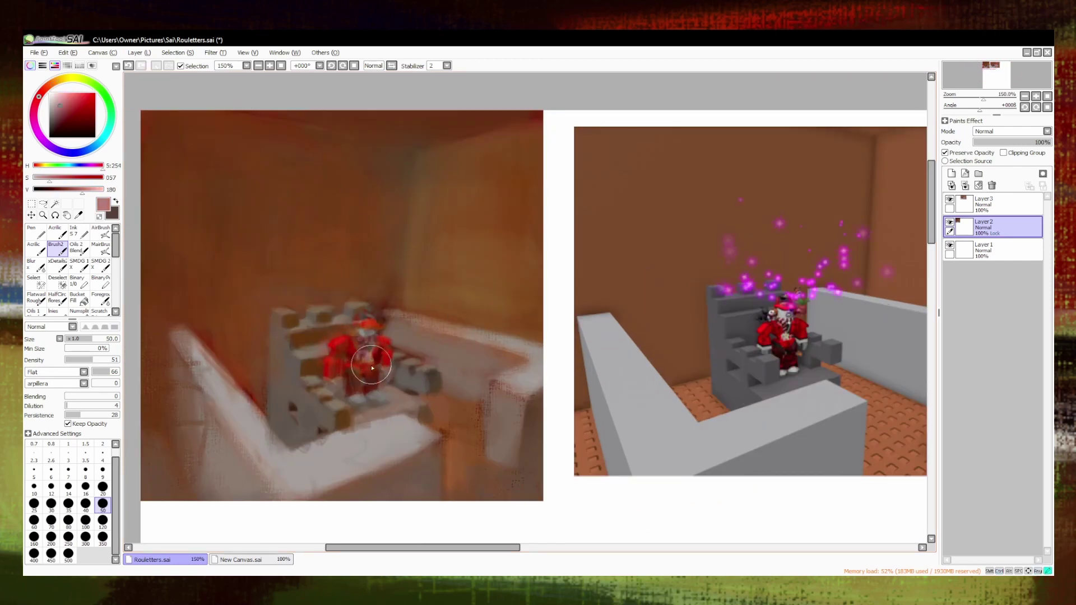
alt+click(372, 185)
alt+click(342, 364)
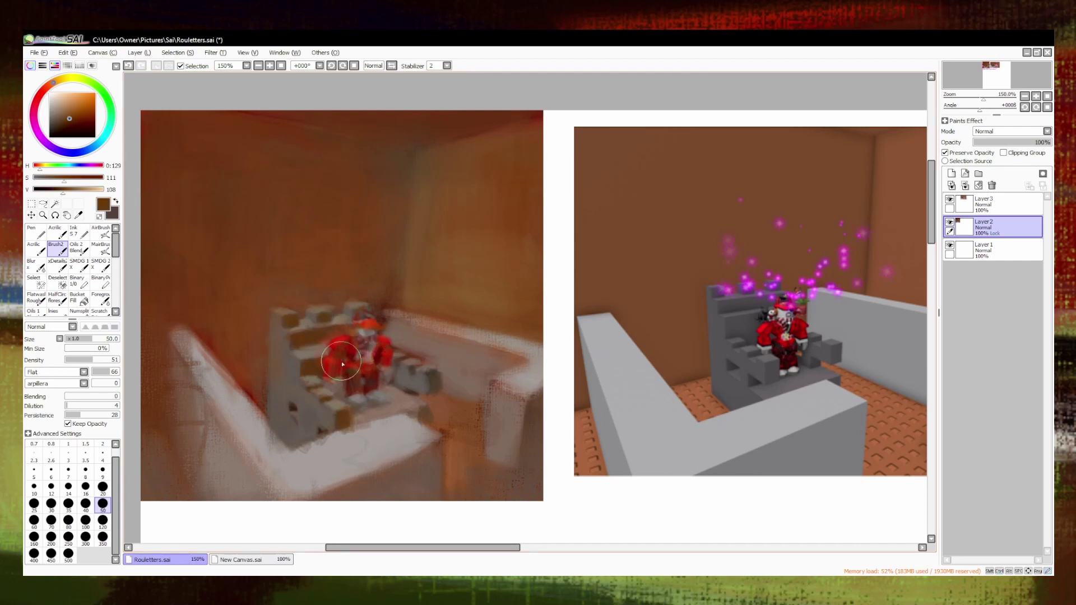
Sharpen the figure's head and block in the dark shape on its shoulder with Brush2 at size 20, using sampled browns and dark red.
alt+click(367, 311)
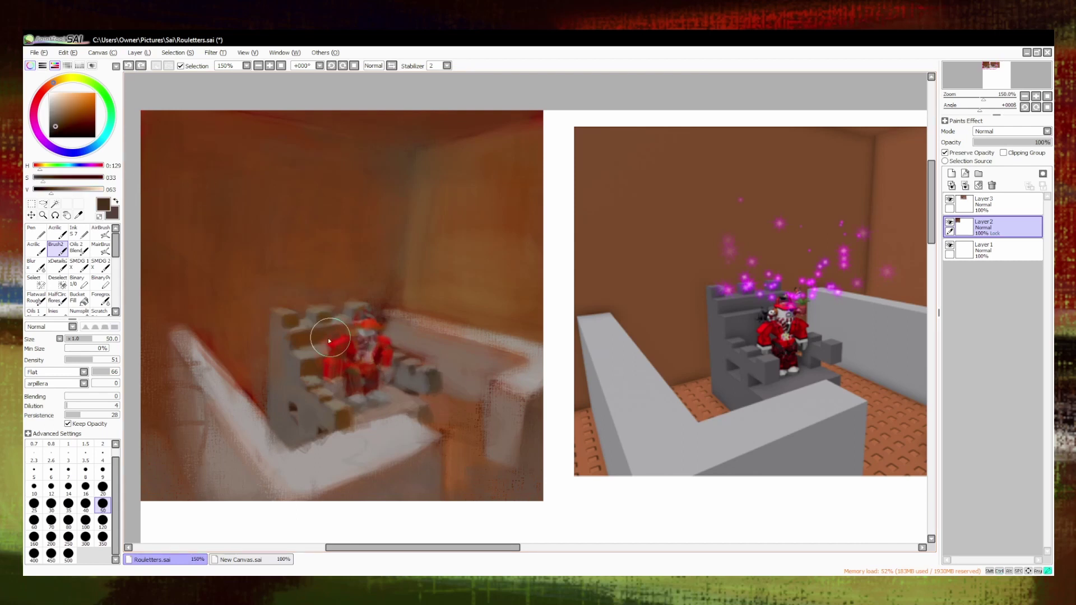
key(bracketleft)
key(bracketleft)
key(bracketleft)
key(bracketleft)
key(bracketleft)
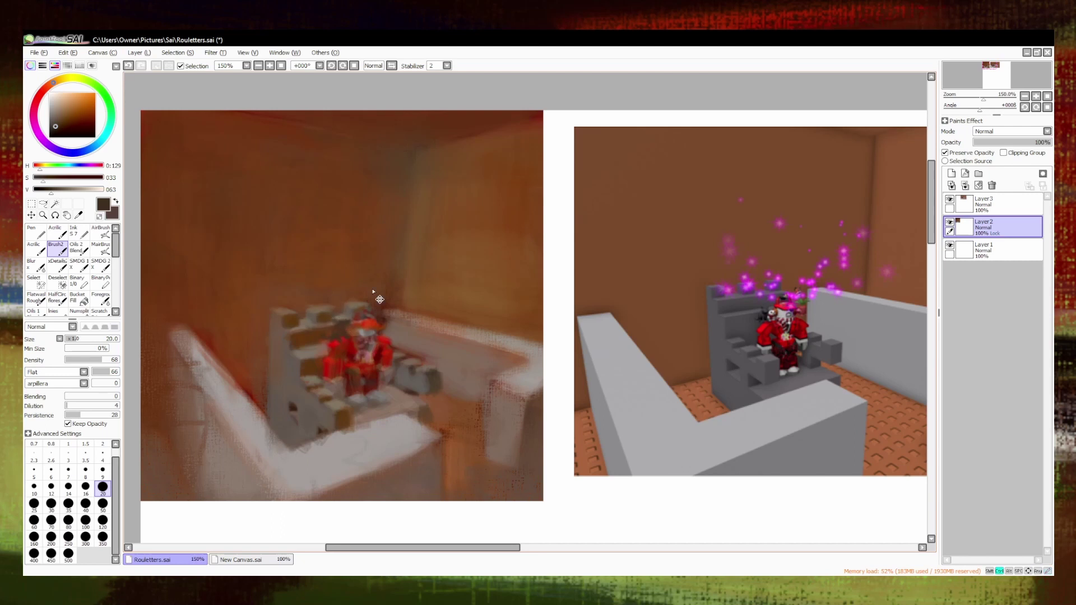
click(269, 65)
alt+click(277, 326)
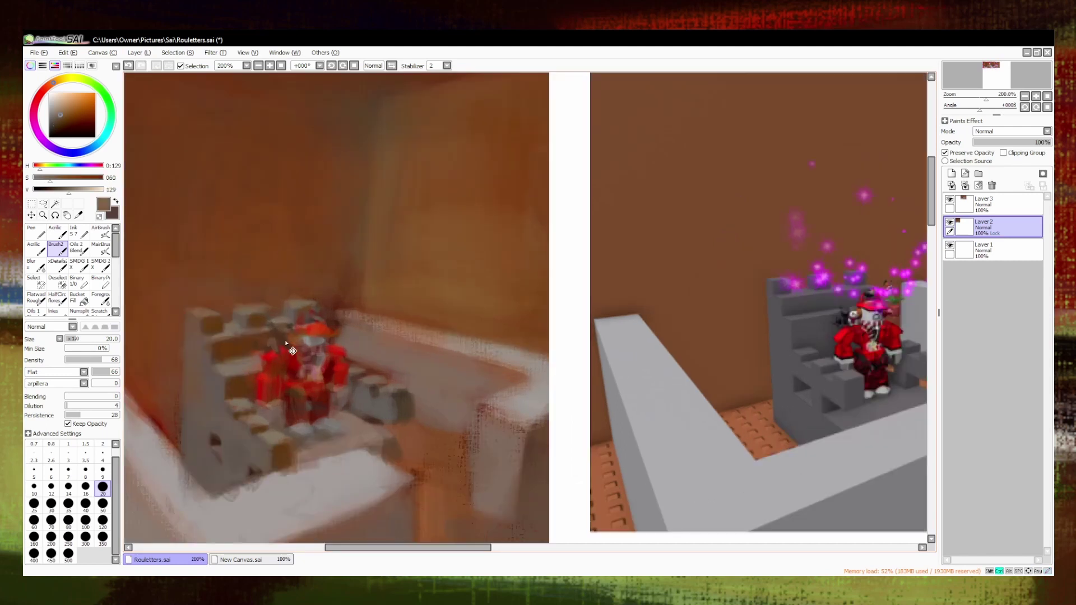
alt+click(293, 351)
alt+click(294, 329)
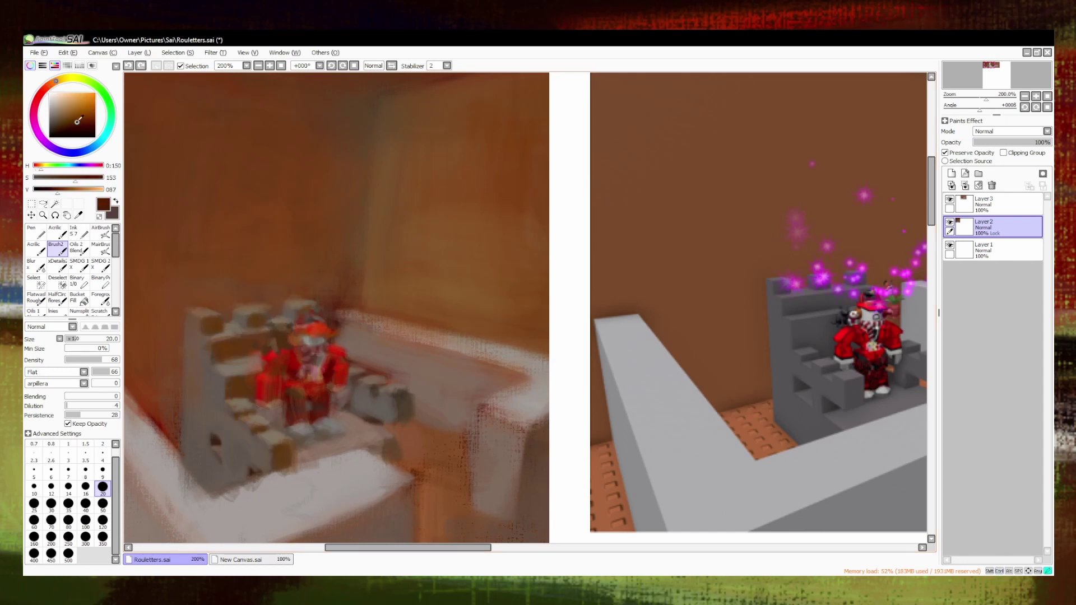
alt+click(285, 343)
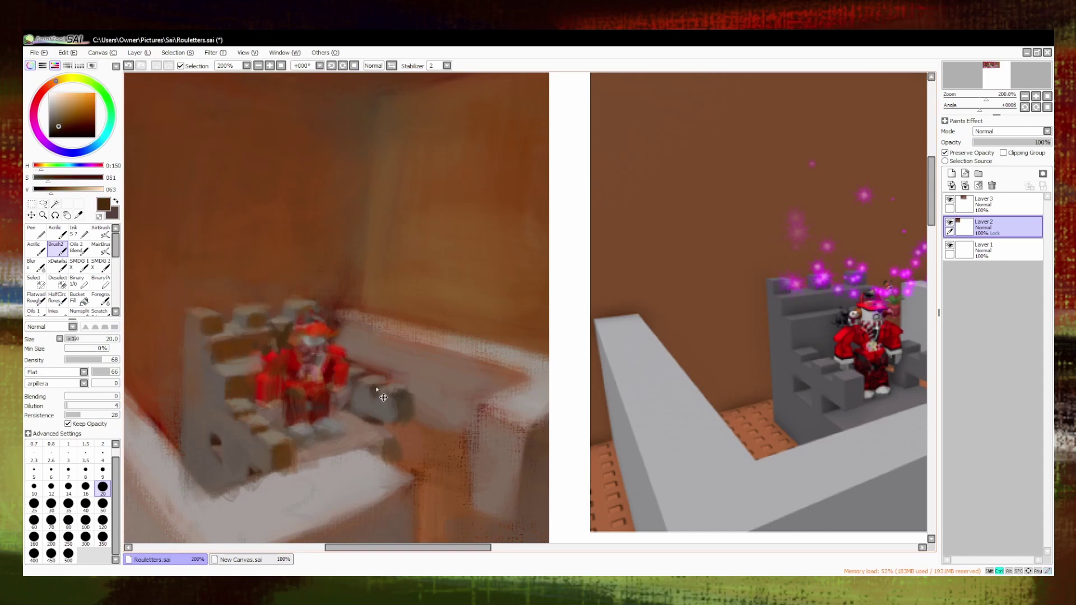
Refine the dark shoulder shape against the throne's backrest with sampled reddish brown, tan and dark brown.
scroll(359, 375, up, 3)
alt+click(184, 289)
alt+click(194, 291)
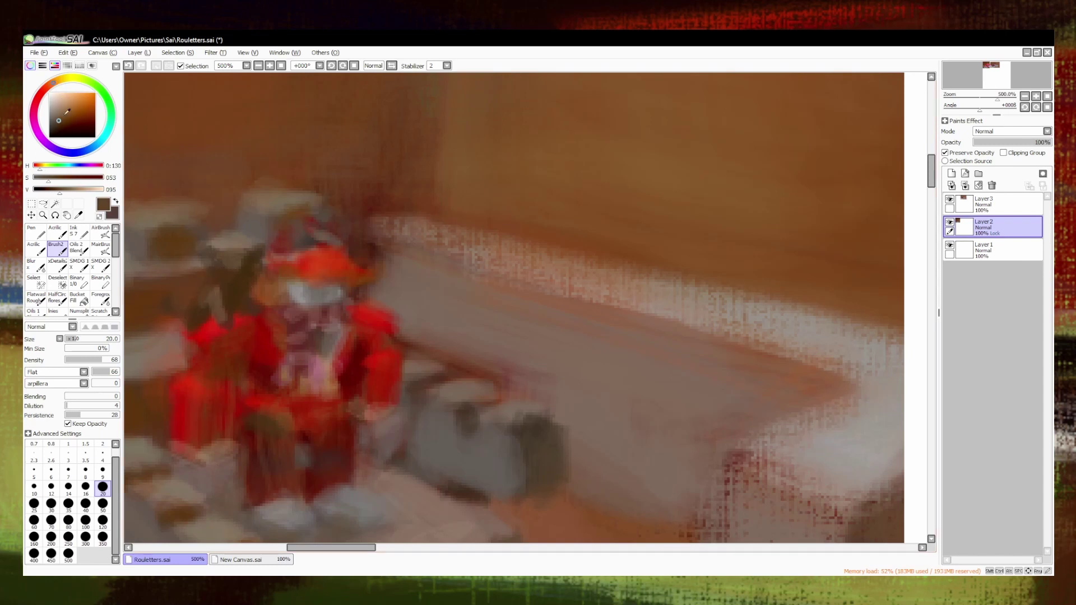
alt+click(242, 288)
alt+click(205, 303)
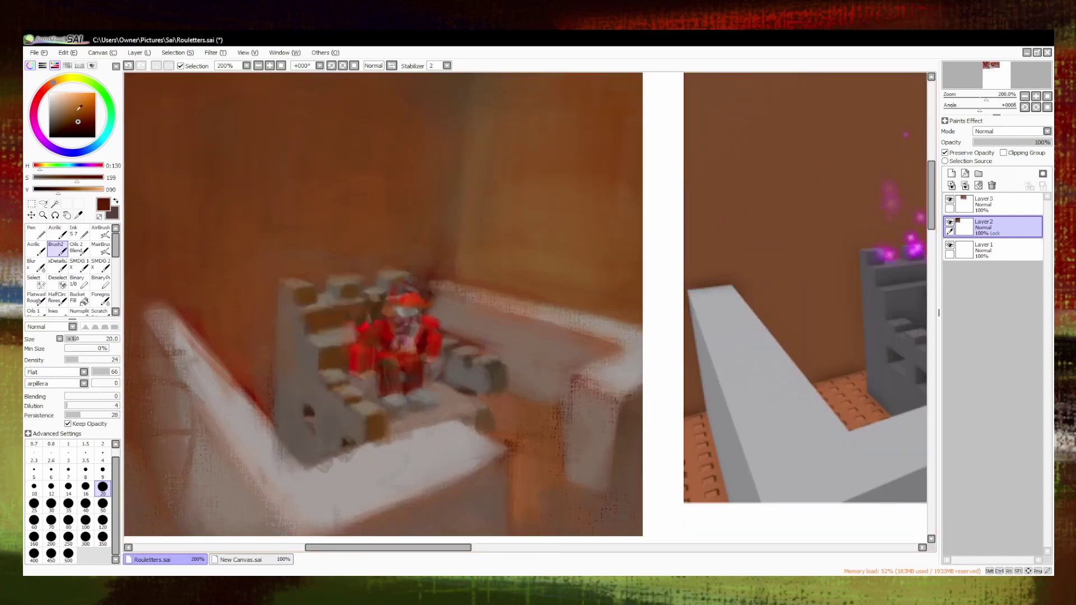
alt+click(343, 320)
alt+click(374, 311)
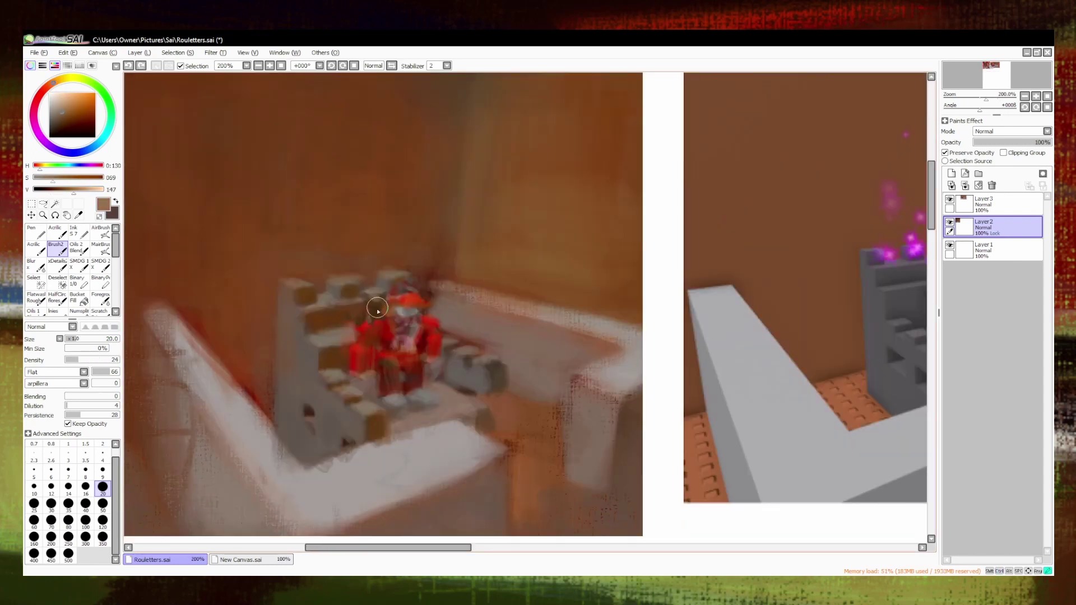
alt+click(358, 331)
alt+click(376, 321)
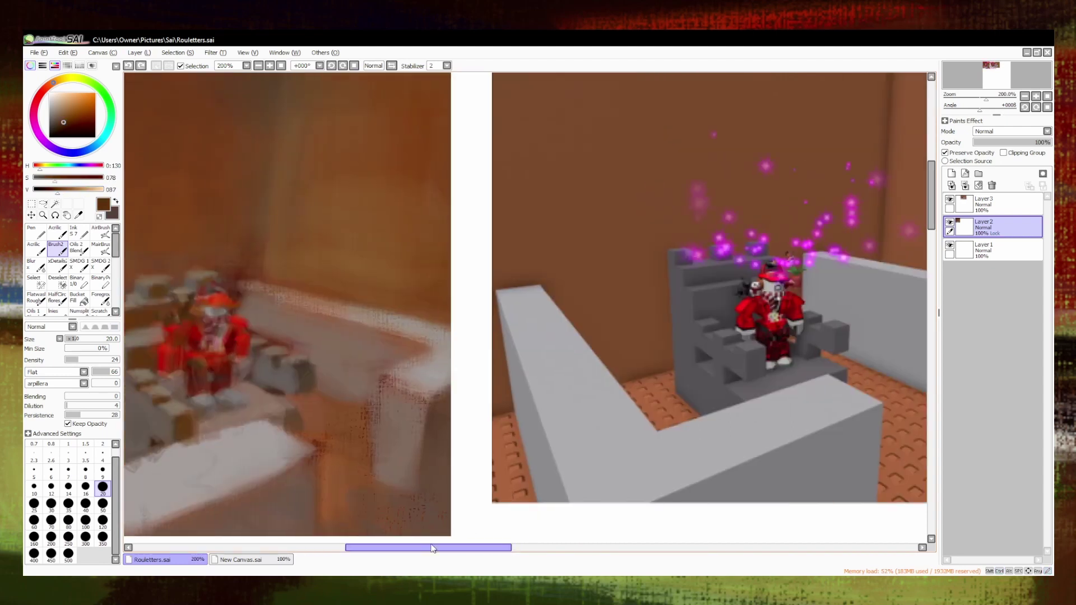
Add pale details to the shoulder shape and the figure's face with greyish tan, light pink and pinkish grey.
click(57, 109)
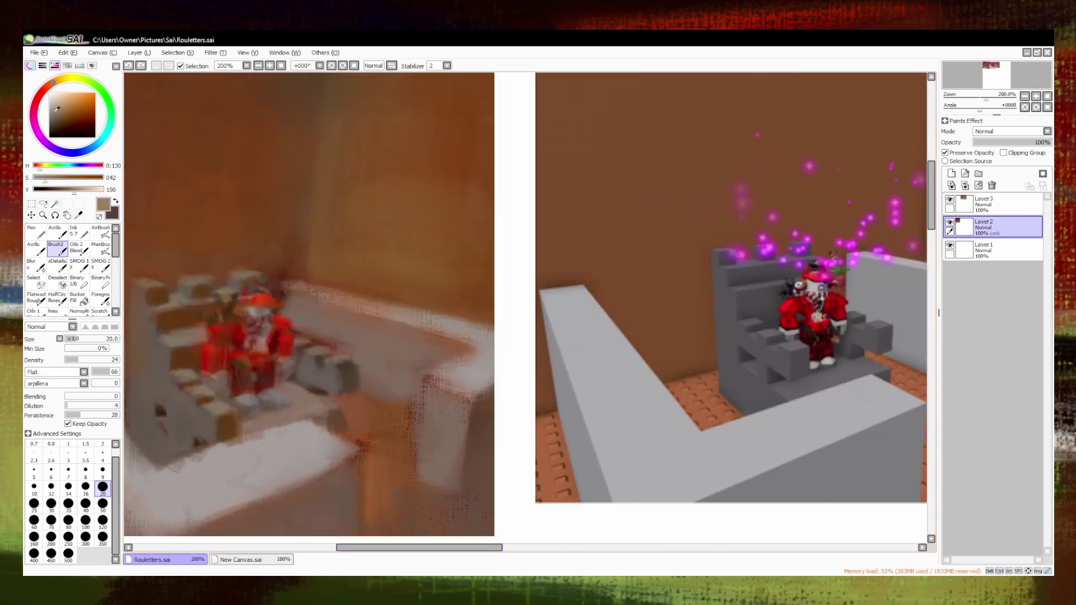
alt+click(239, 315)
alt+click(238, 308)
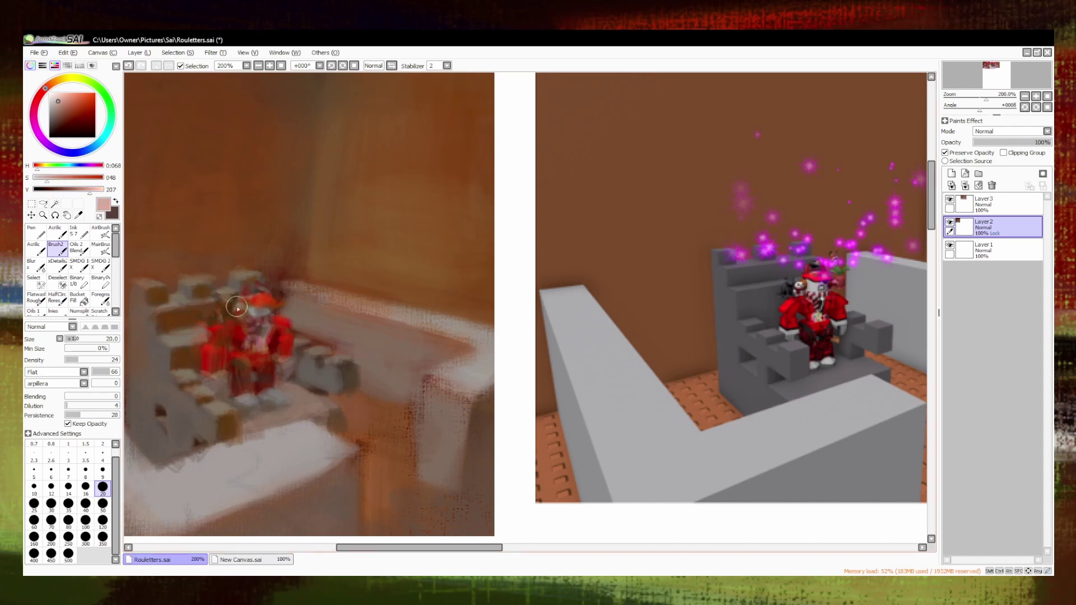
alt+click(246, 323)
alt+click(222, 320)
alt+click(272, 318)
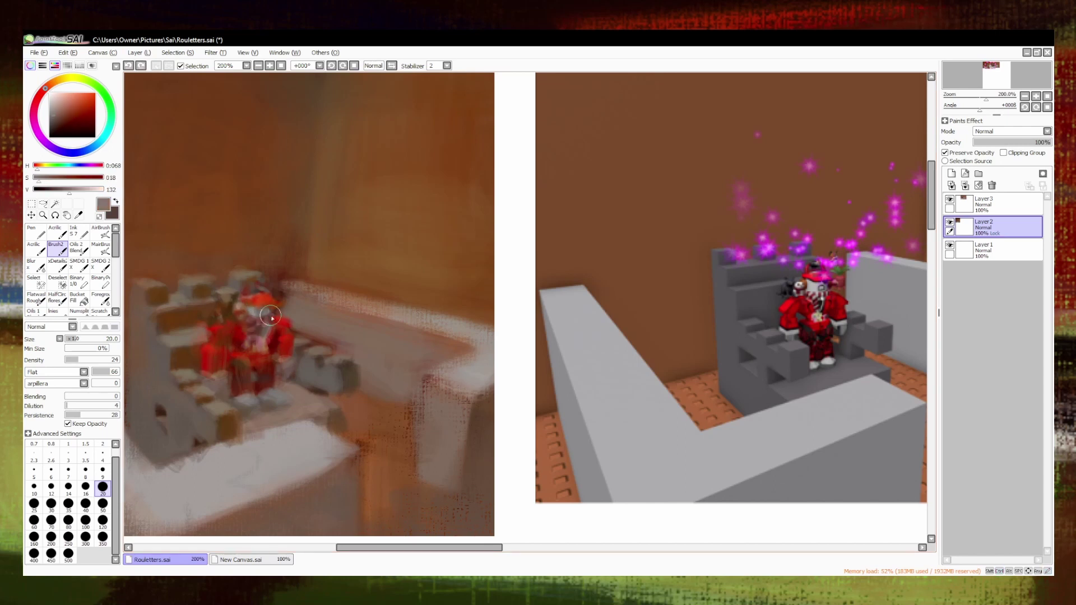
alt+click(284, 313)
alt+click(299, 315)
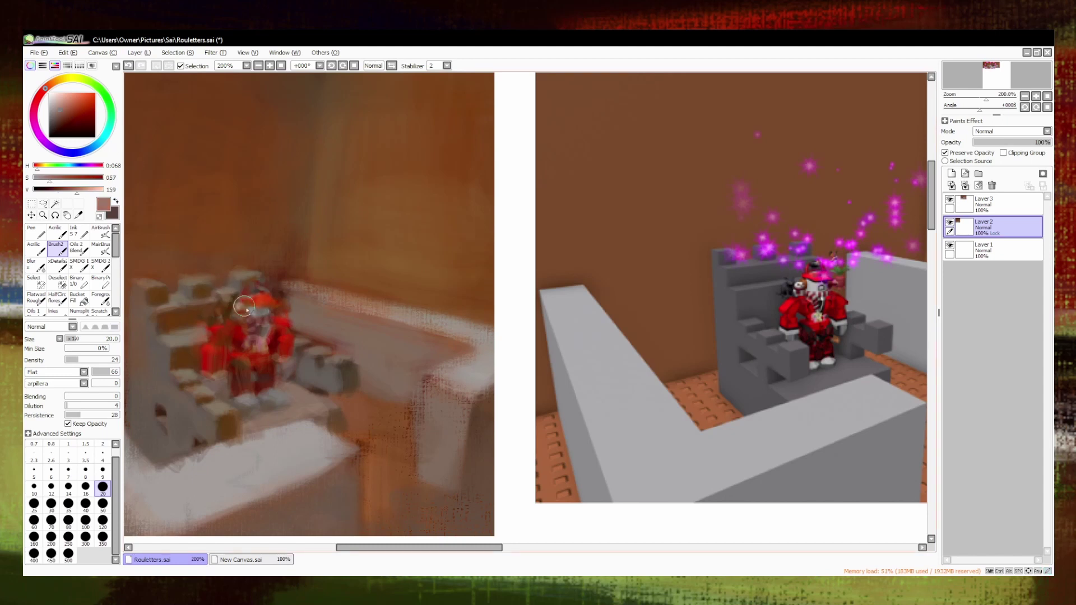
Strengthen the reds of the figure's hat and the shoulder shape with sampled red and dark crimson.
alt+click(215, 308)
alt+click(289, 385)
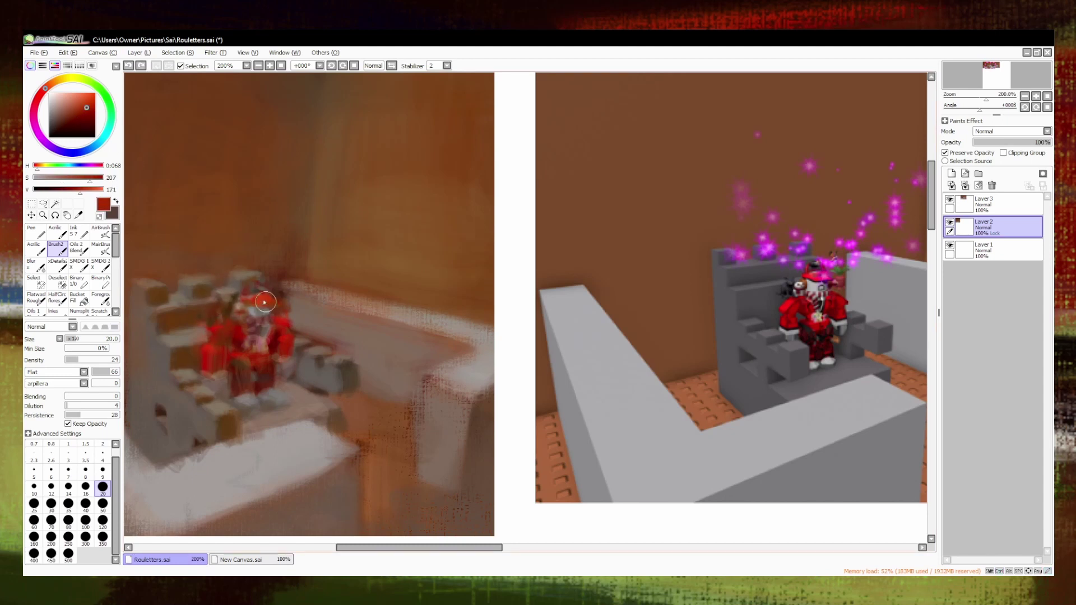
alt+click(245, 293)
alt+click(123, 123)
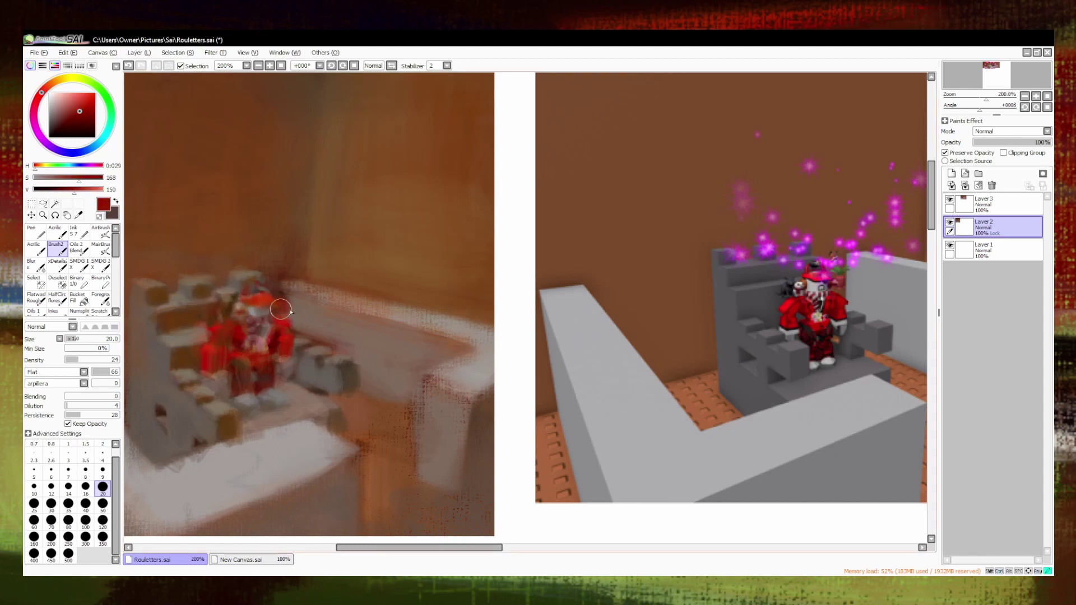
Paint the small leafy accent beside the figure's hat in ochre and olive green.
alt+click(211, 216)
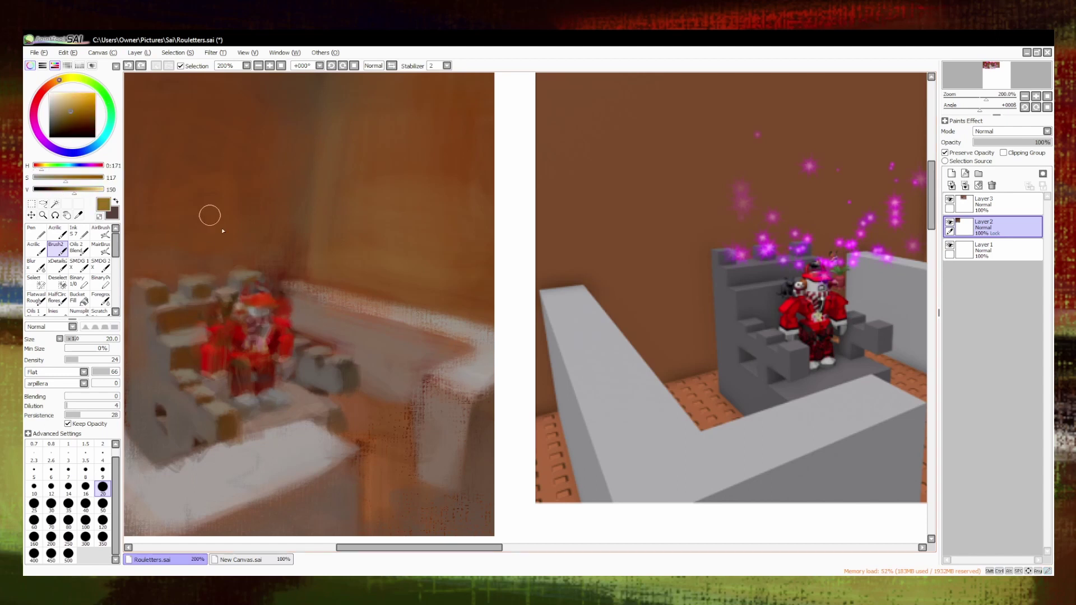
alt+click(273, 294)
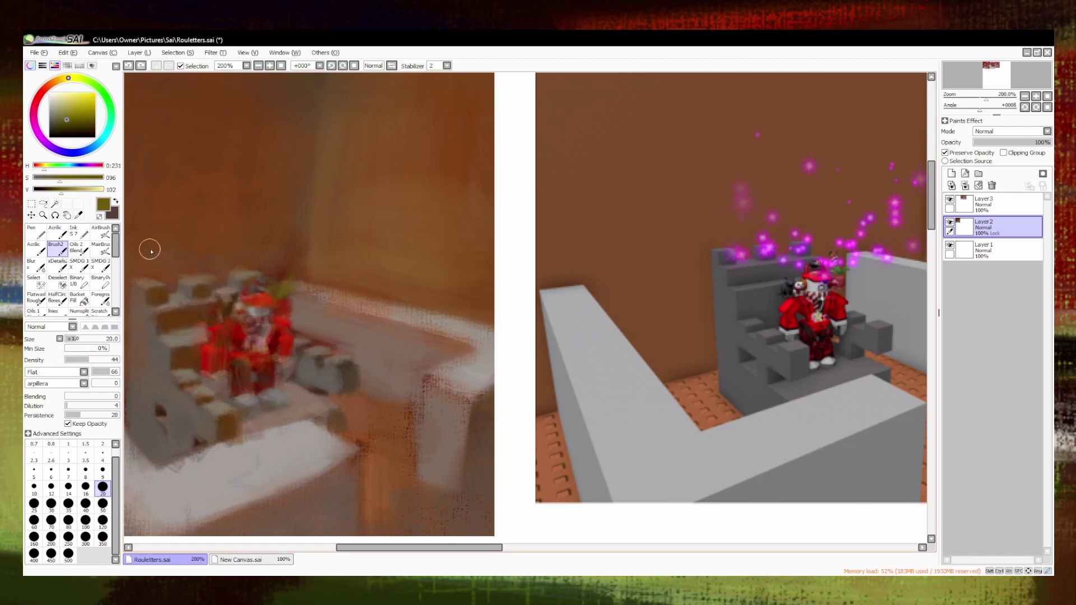
alt+click(184, 135)
Tone the low walls with sampled grey and pale greyish brown, raising the brush size to 120.
scroll(287, 312, down, 3)
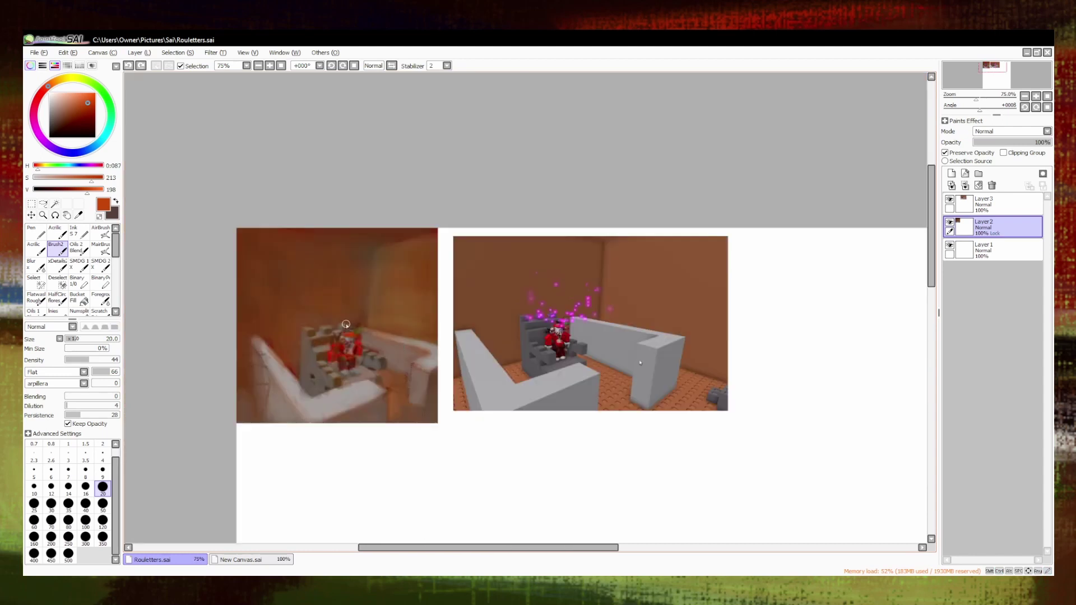
scroll(287, 311, up, 2)
alt+click(910, 370)
click(86, 520)
alt+click(910, 370)
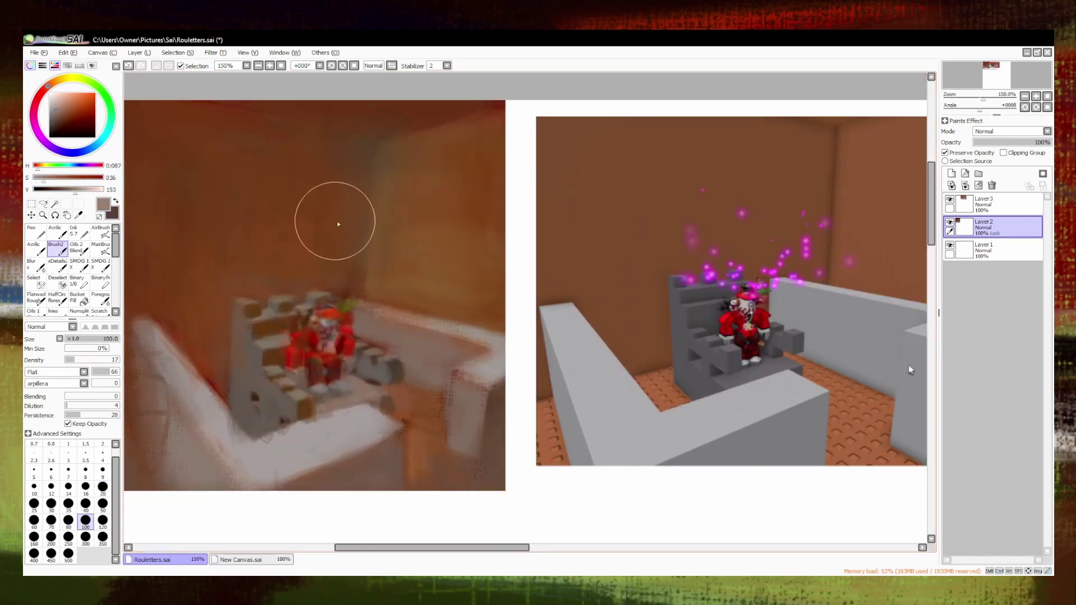
key(])
drag(336, 221, 369, 219)
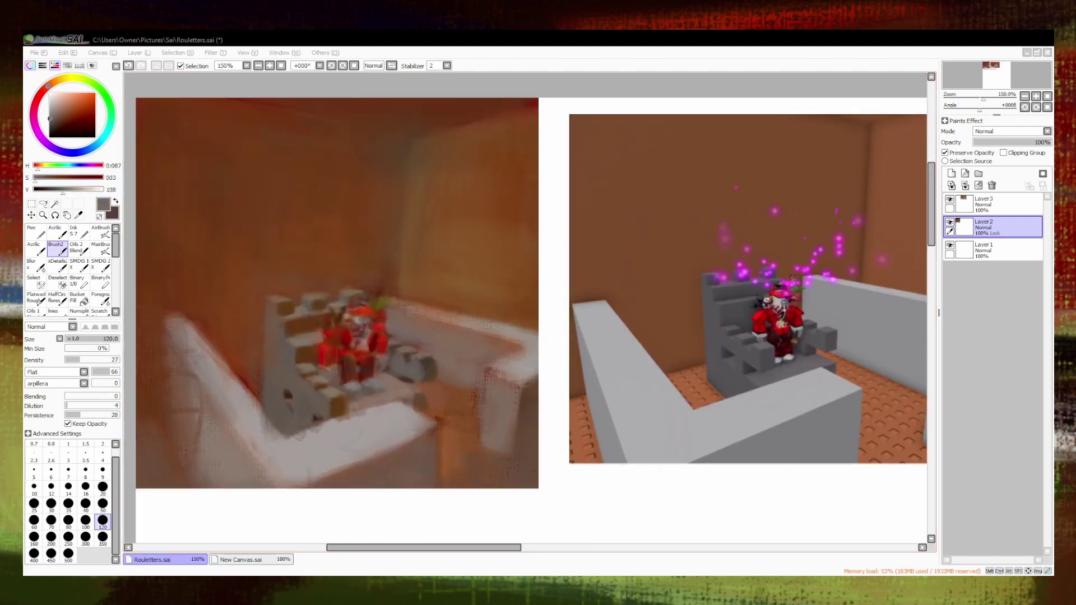
alt+click(193, 353)
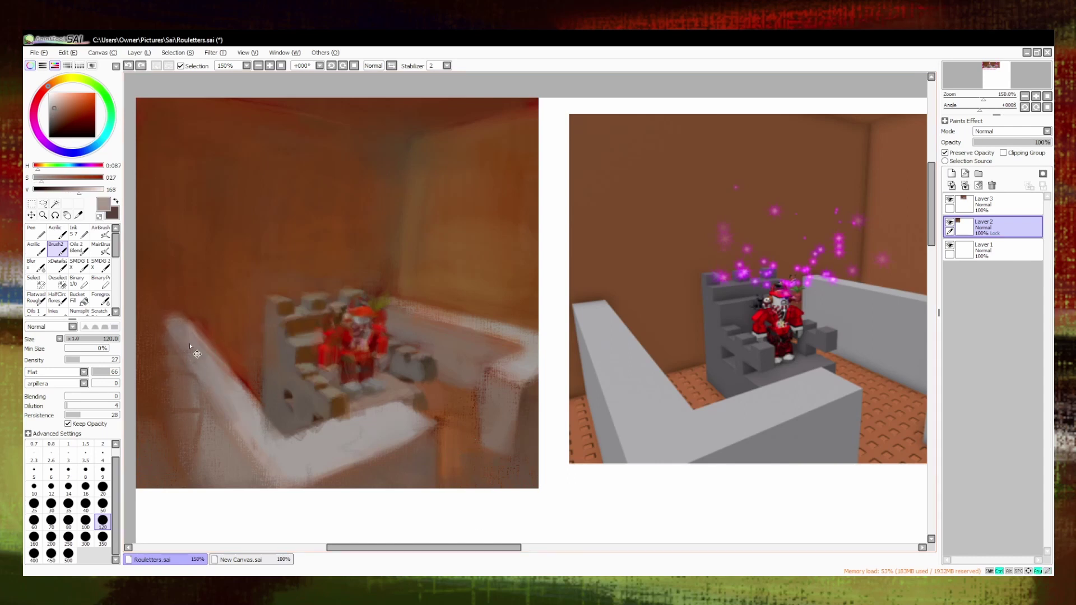
mouse_move(264, 412)
mouse_down()
mouse_move(297, 448)
mouse_move(322, 431)
mouse_move(382, 429)
mouse_move(218, 376)
mouse_move(294, 470)
mouse_move(365, 322)
mouse_up()
Even out the floor between the low walls with sampled reddish brown and dark brown, and save the painting.
alt+click(472, 355)
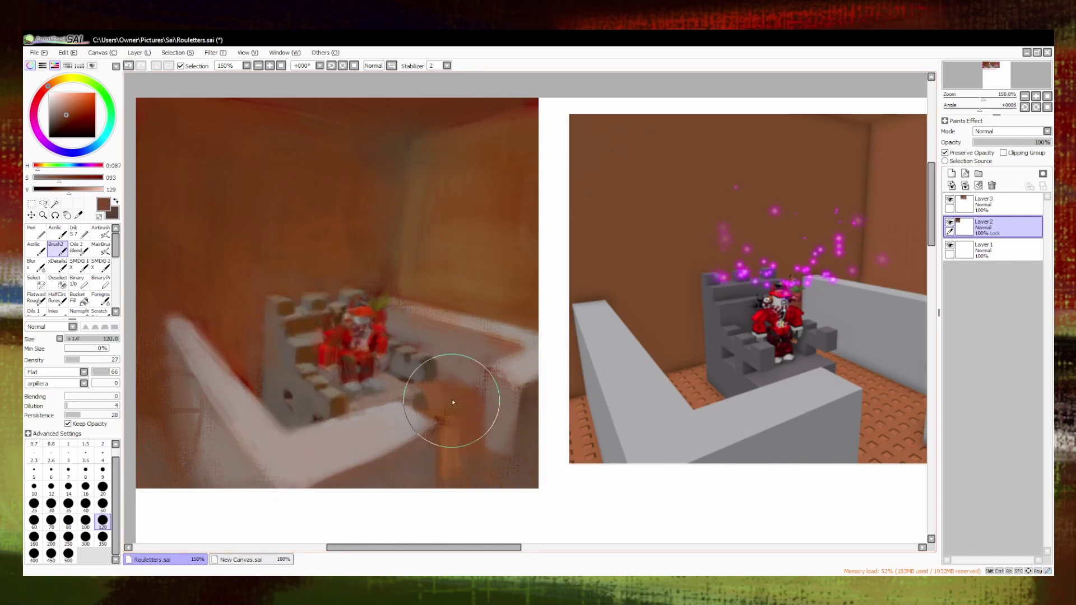
alt+click(432, 437)
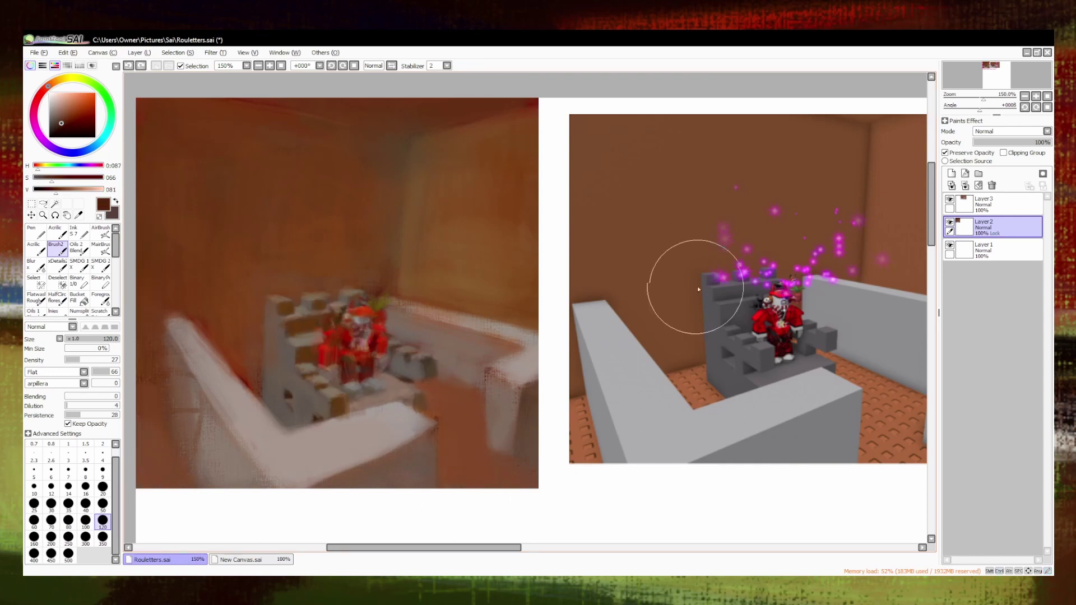
scroll(729, 325, down, 2)
key(ctrl+s)
Define the end pillar of the right low wall with sampled floor brown and greyish wall tones.
scroll(687, 372, up, 2)
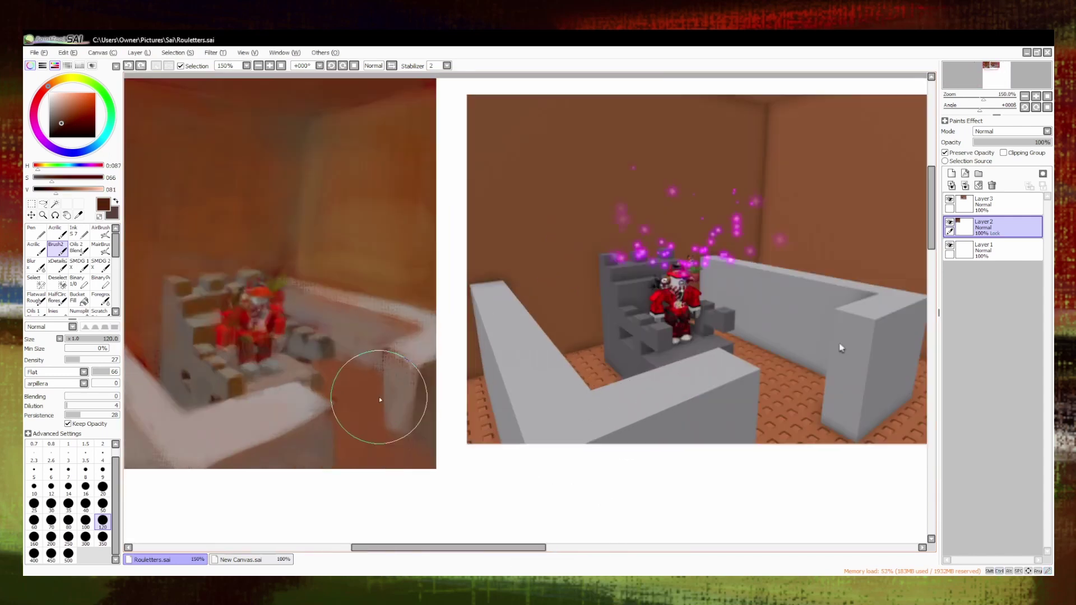
alt+click(543, 383)
mouse_move(398, 399)
mouse_down()
mouse_move(394, 426)
mouse_move(423, 392)
mouse_move(377, 355)
mouse_up()
alt+click(373, 355)
alt+click(428, 359)
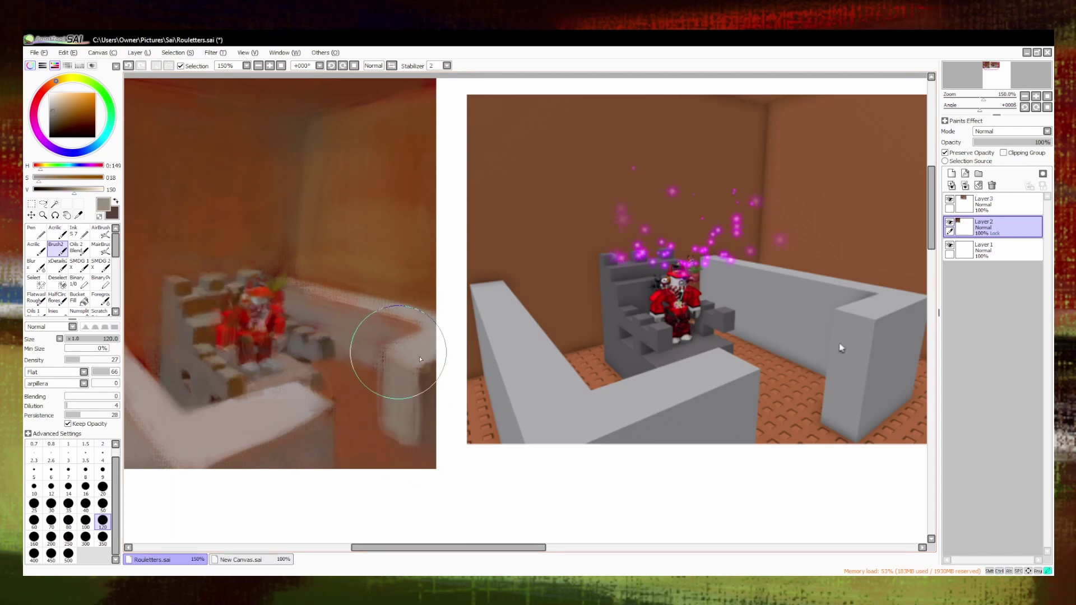
Refine the right low wall's inner face and pillar edge at brush size 50 with sampled greyish and reddish browns.
alt+click(392, 299)
key(bracketleft)
key(bracketleft)
key(bracketleft)
key(bracketleft)
key(bracketleft)
drag(438, 330, 387, 326)
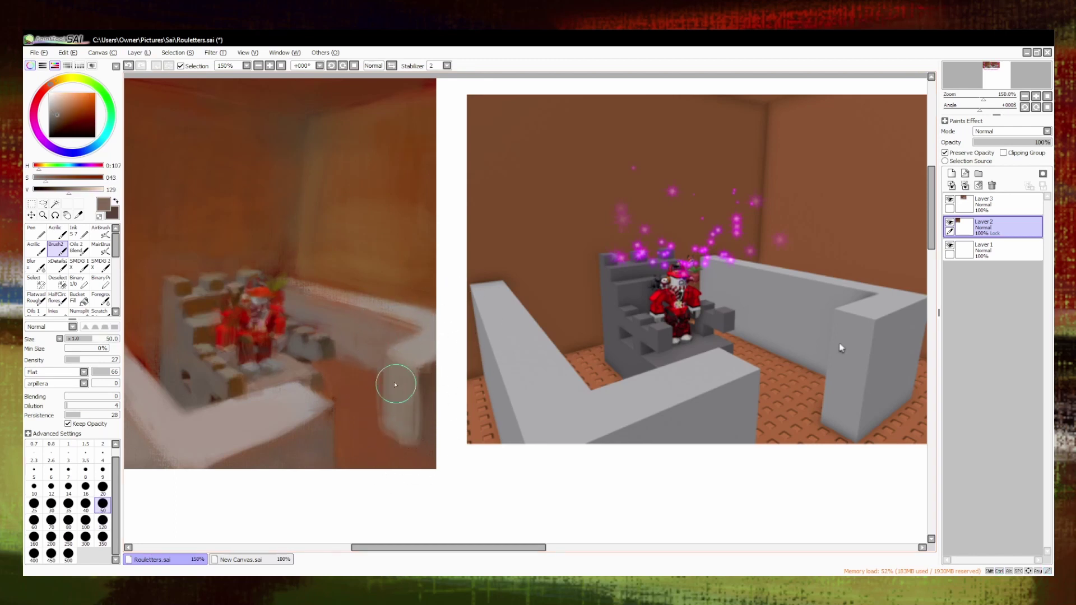
alt+click(379, 430)
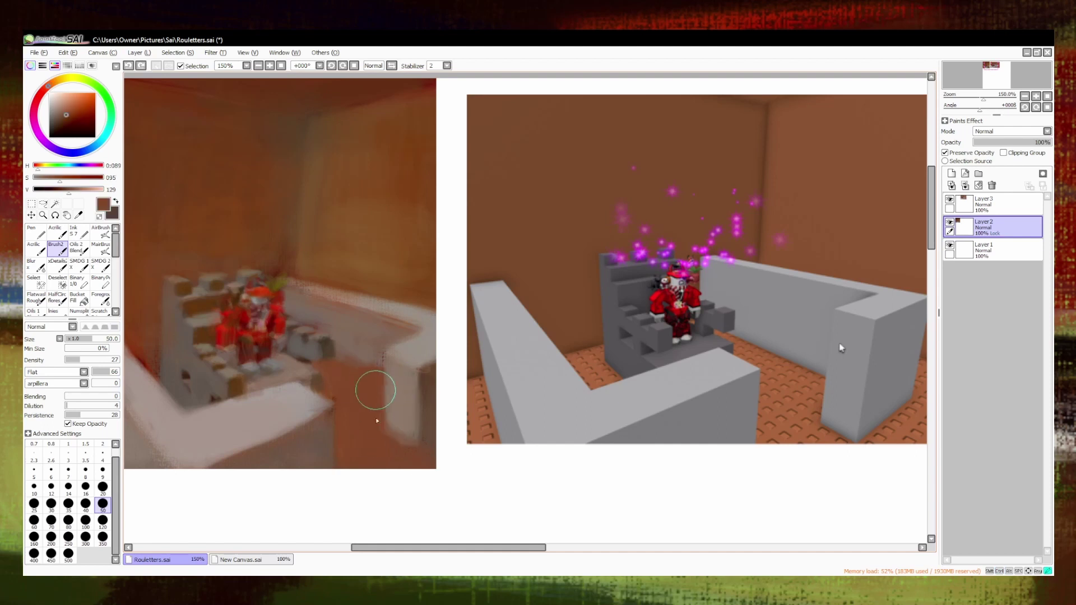
alt+click(372, 336)
alt+click(418, 332)
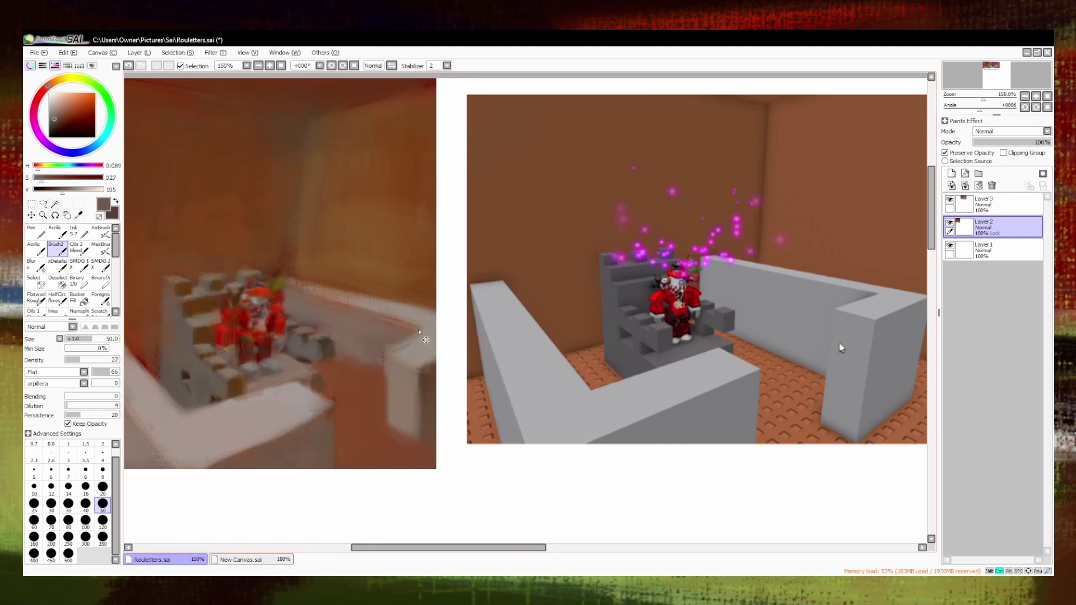
Clean up the upper end of the left low wall with sampled greyish brown and dark brown.
drag(326, 210, 432, 185)
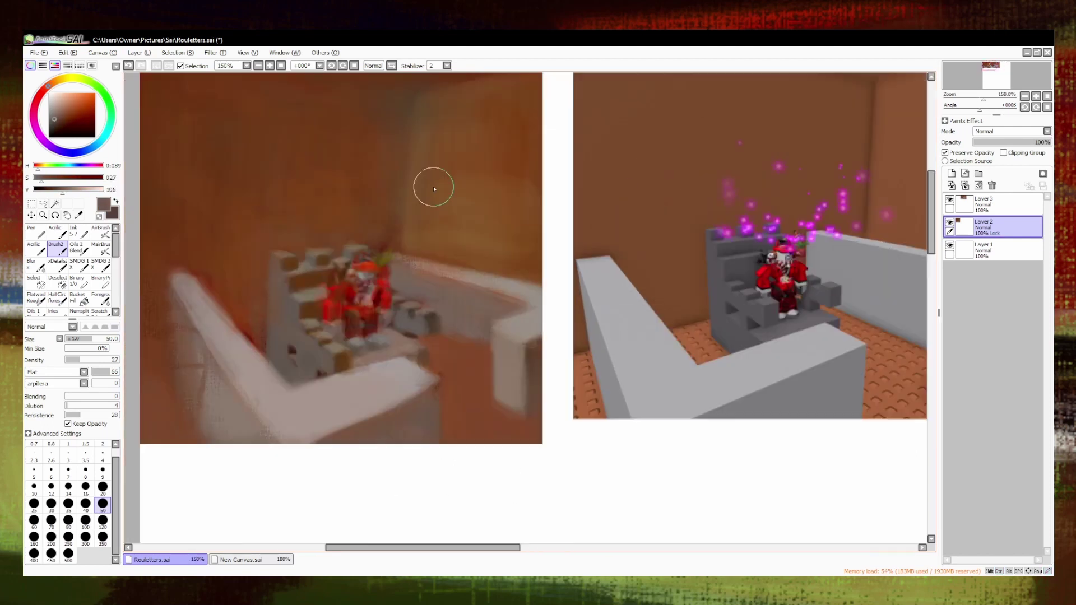
alt+click(181, 313)
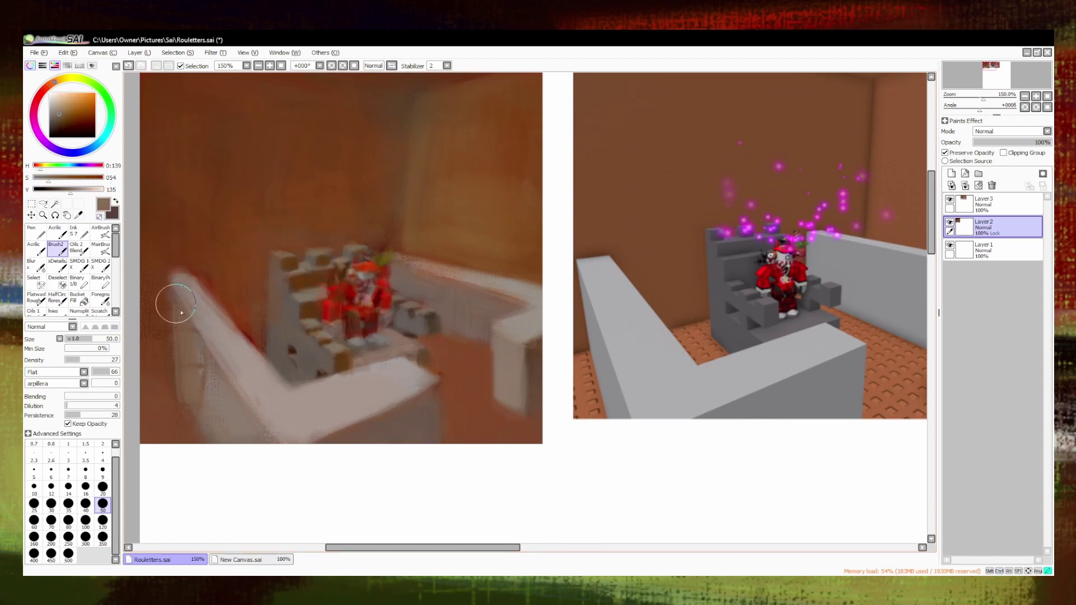
alt+click(201, 269)
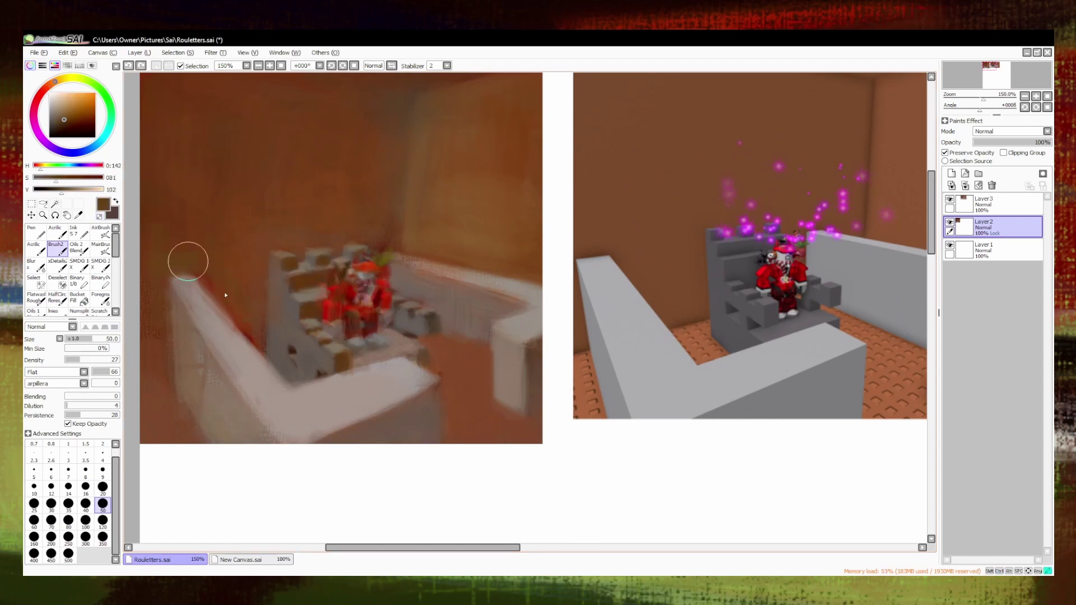
Glaze the back wall around the throne with sampled ochre brown at brush size 120.
key(bracketright)
key(bracketright)
key(bracketright)
key(bracketright)
key(bracketright)
alt+click(392, 218)
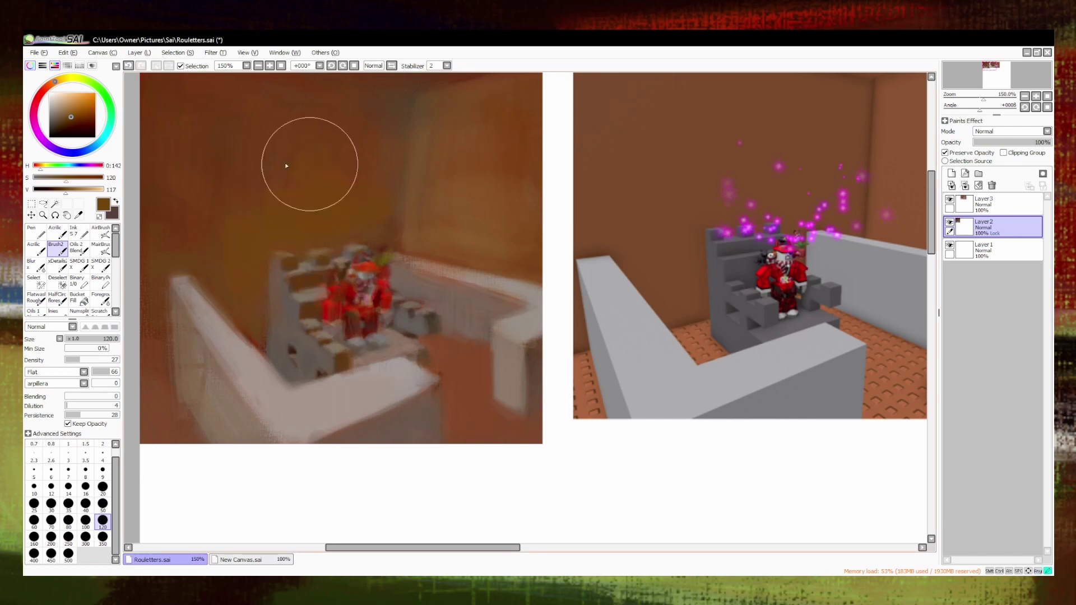
Blend the painting's lower-left corner beside the low wall with sampled greyish and dark brown.
scroll(400, 264, down, 2)
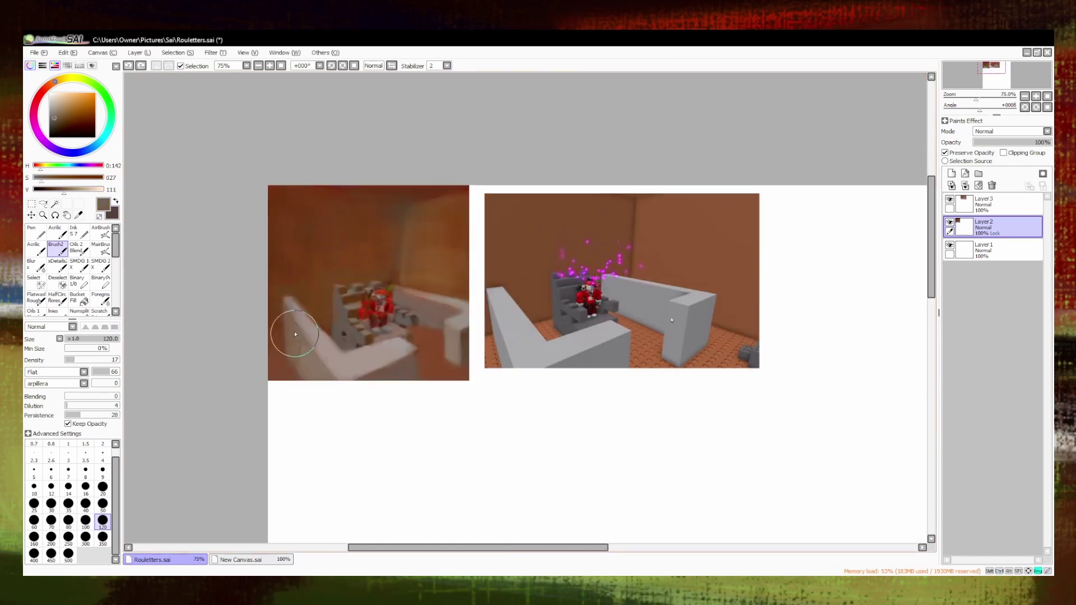
alt+click(297, 358)
alt+click(306, 373)
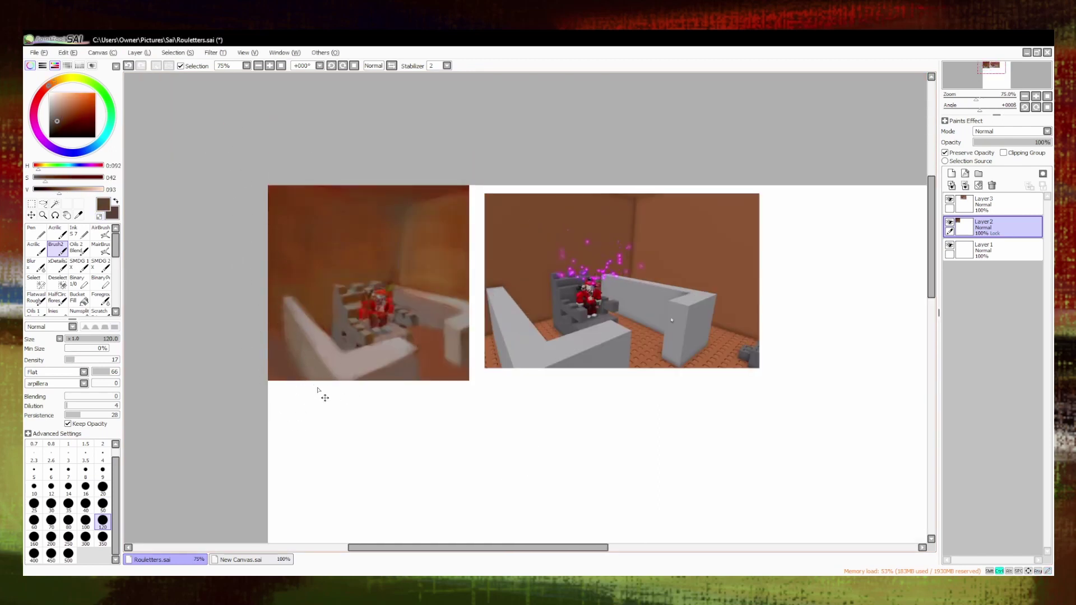
Glaze broad areas of the room with sampled dark browns, using a size 350 brush at density 9.
key(bracketright)
key(bracketright)
key(bracketright)
key(bracketright)
key(bracketright)
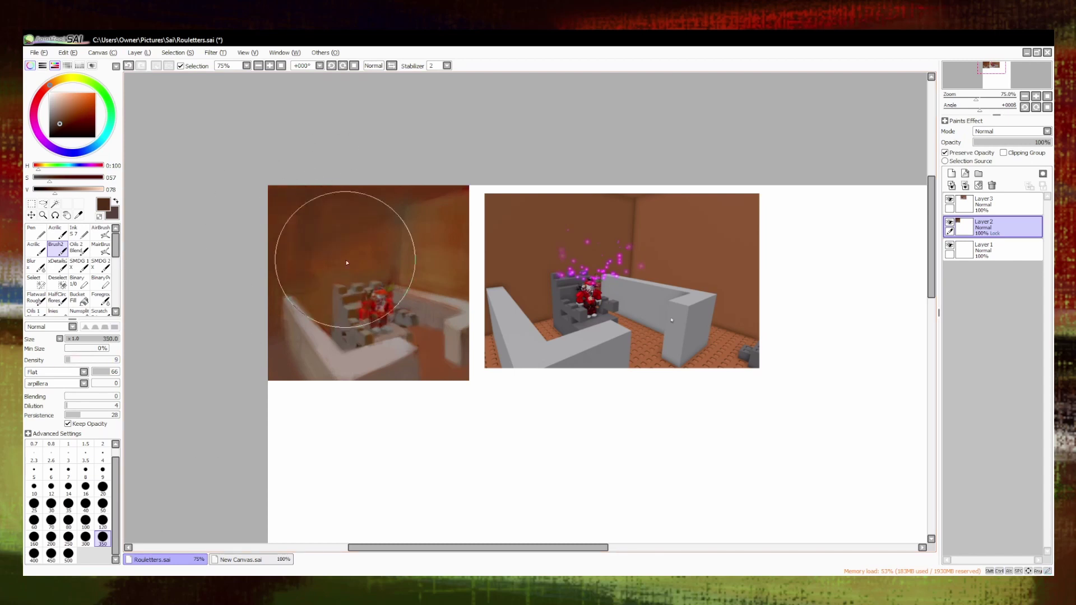
alt+click(342, 252)
alt+click(452, 223)
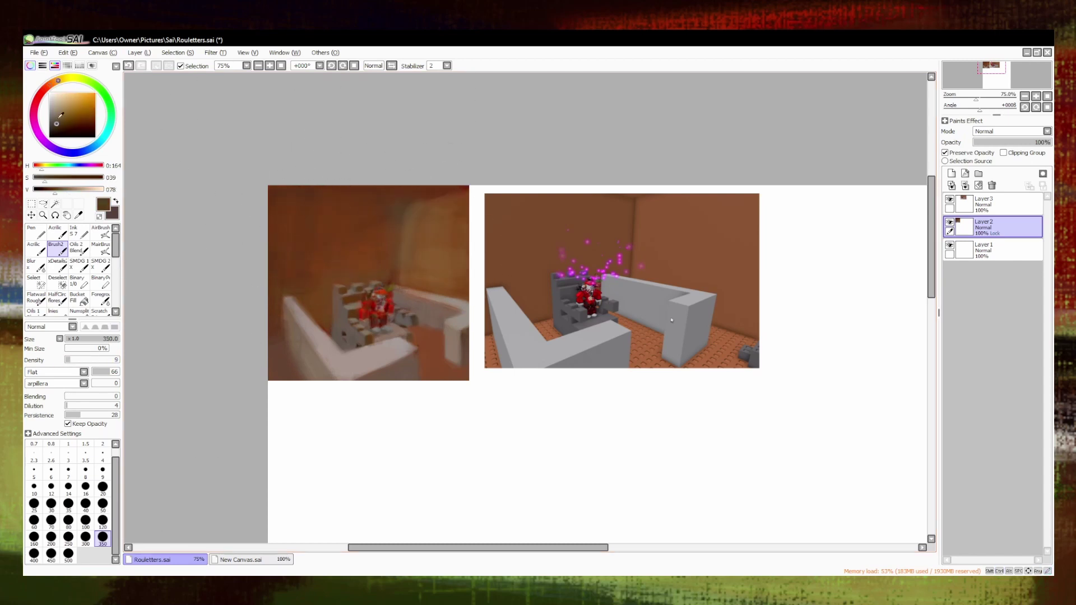
alt+click(331, 370)
Touch up the area between the left low wall and throne in dark brown at size 50, density 57, and save.
scroll(330, 370, up, 2)
click(103, 504)
click(95, 359)
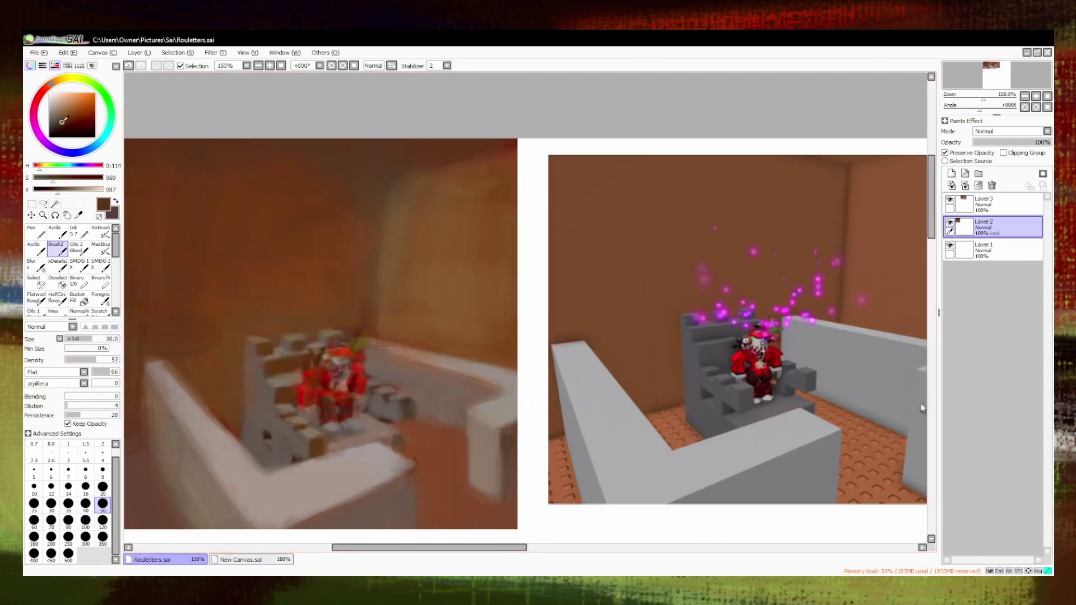
alt+click(226, 420)
key(ctrl+s)
click(240, 428)
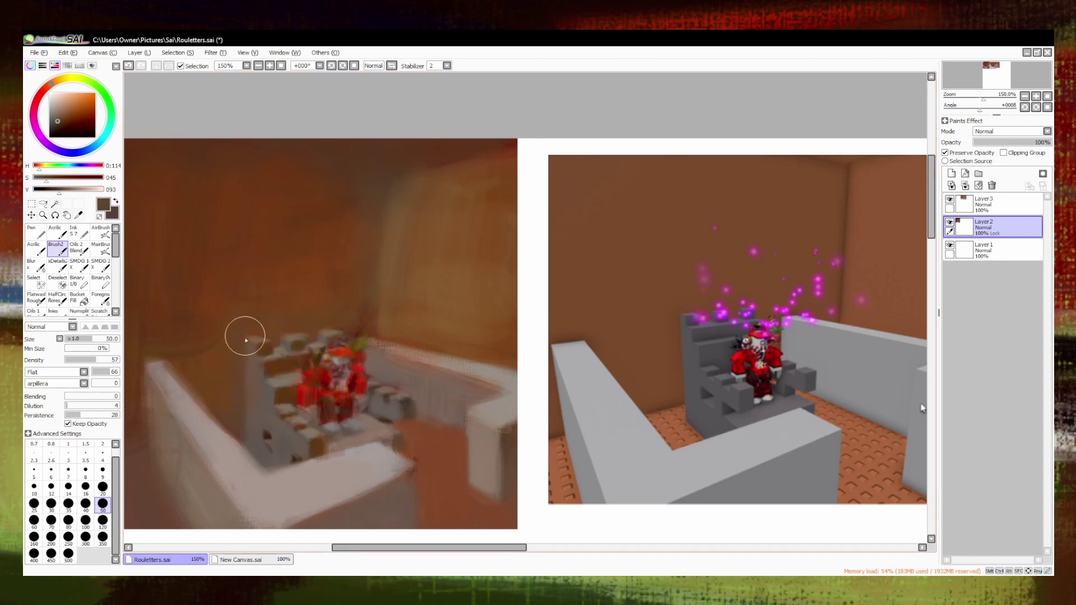
Texture the back wall with the Scratch brush at size 120, using sampled orange-brown and dark olive.
click(79, 359)
click(99, 311)
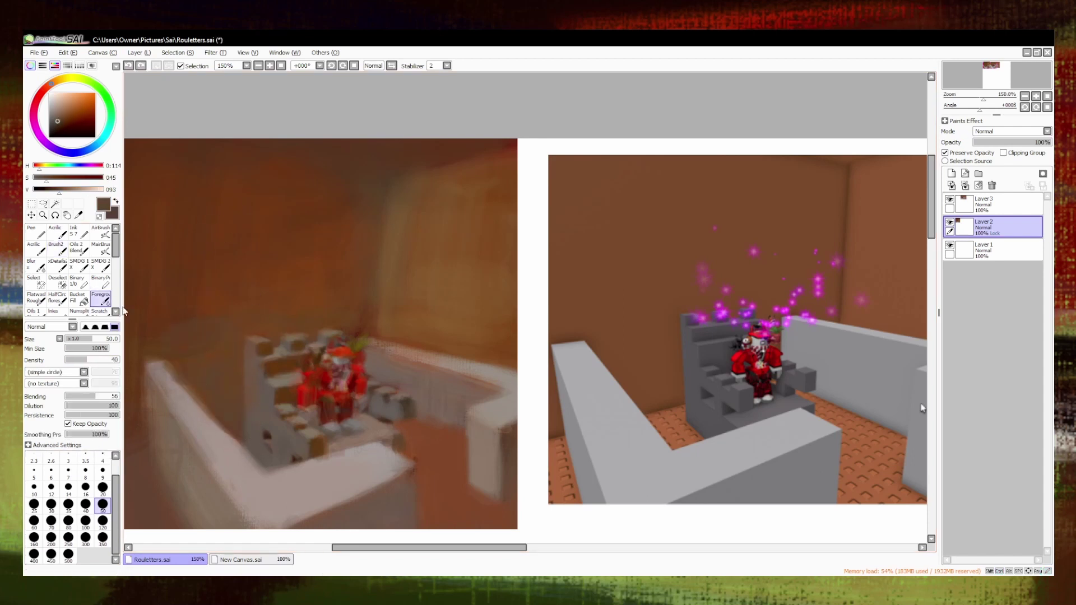
alt+click(308, 239)
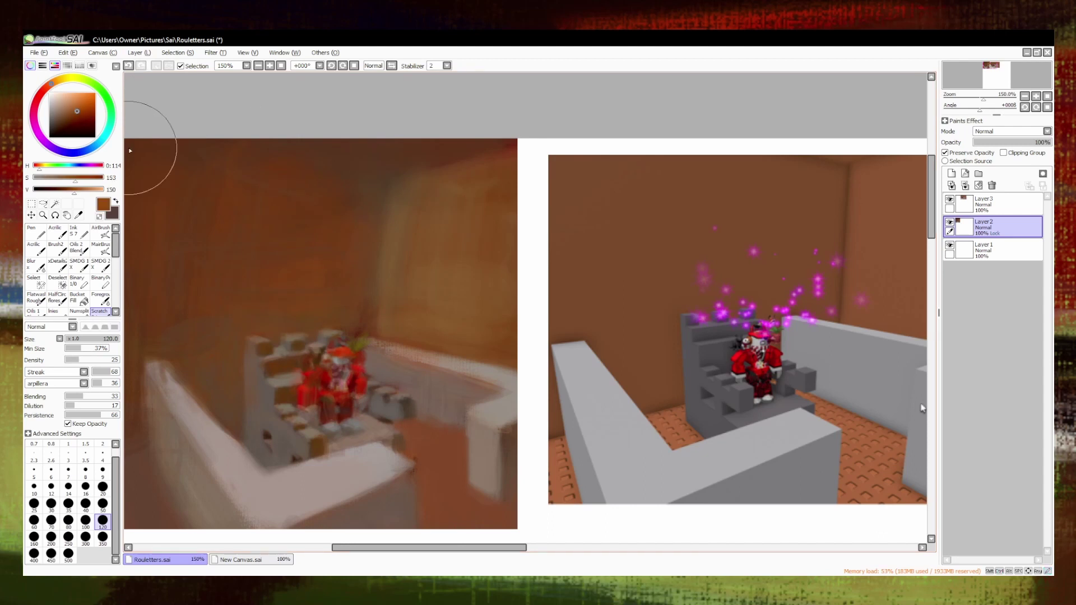
alt+click(252, 286)
alt+click(547, 211)
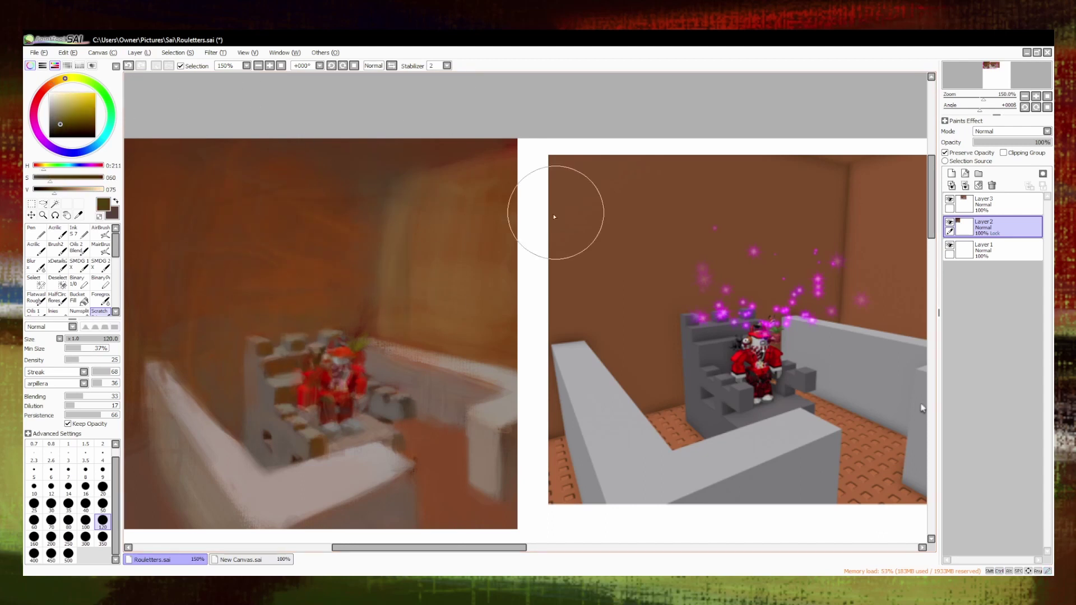
Glaze the background with the Numsplit brush at size 500 in sampled reddish brown.
scroll(672, 293, down, 3)
scroll(671, 293, up, 1)
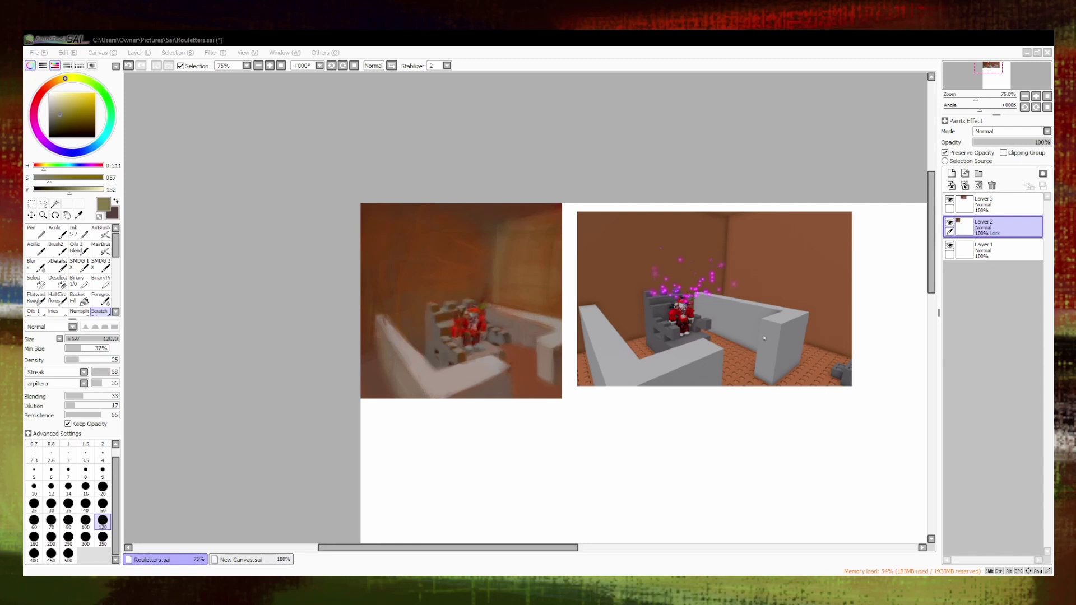
scroll(723, 263, up, 1)
key(b)
alt+click(308, 252)
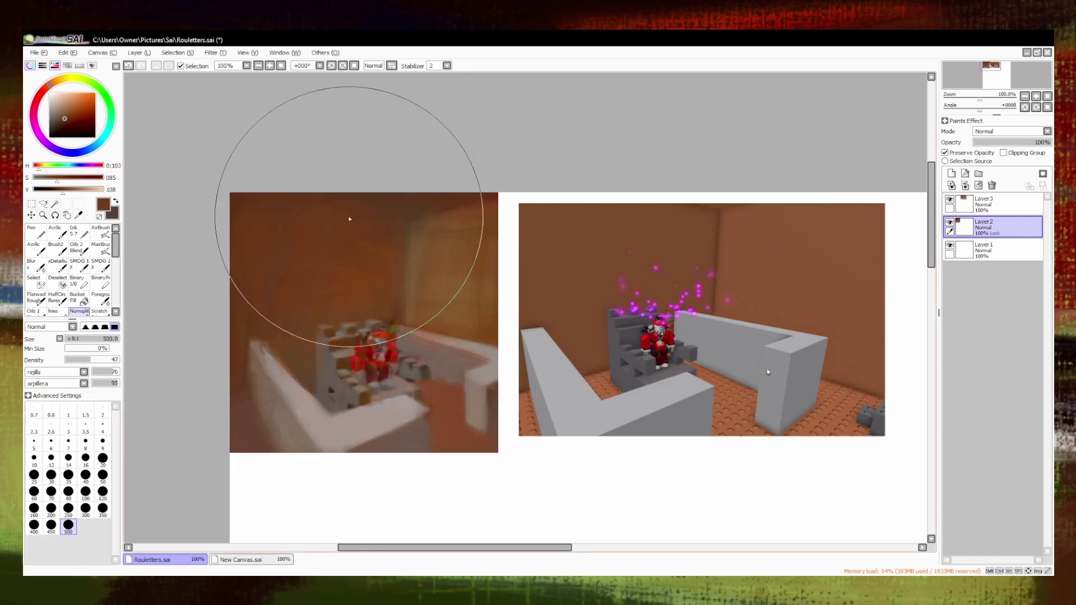
Refine the throne's armrest and seat edge against the floor with Brush2 in sampled dark and greyish brown, and save.
scroll(665, 398, up, 1)
key(b)
alt+click(308, 373)
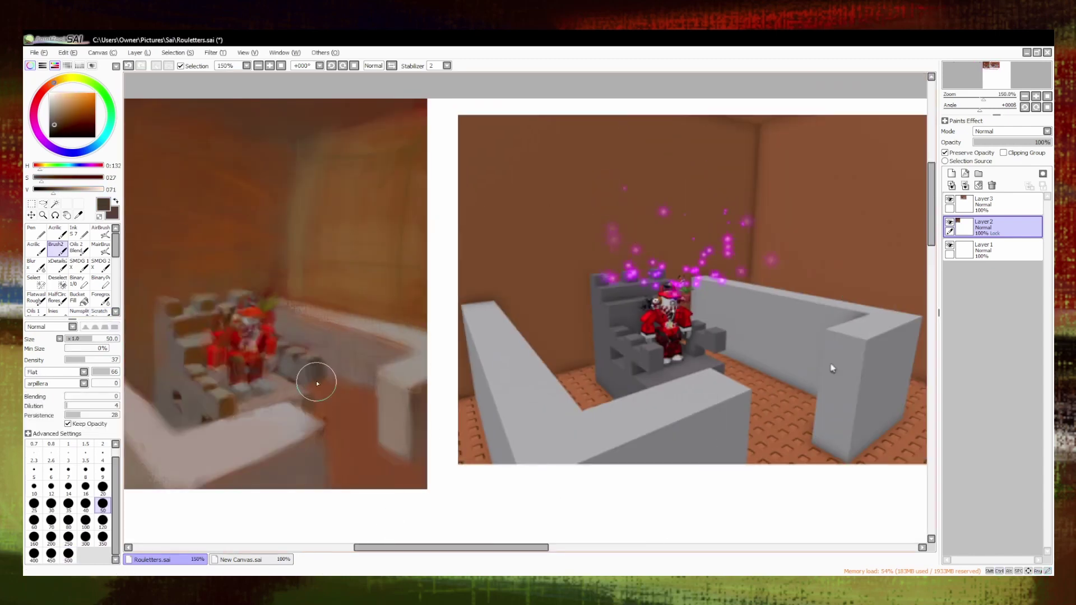
alt+click(327, 367)
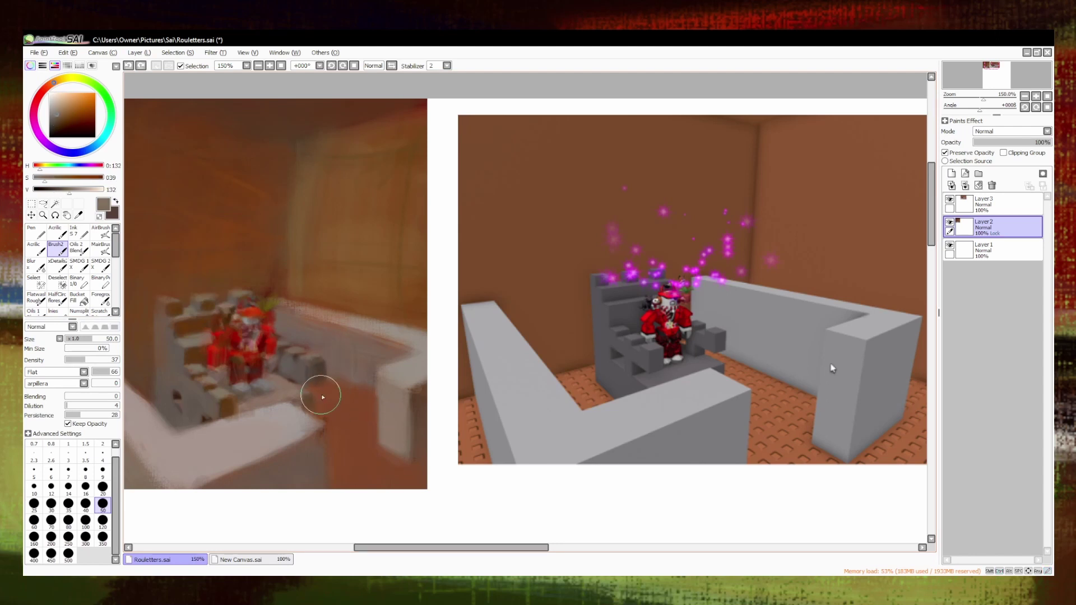
alt+click(215, 267)
key(ctrl+s)
Sharpen the upper end of the left low wall with a sampled wall tone.
scroll(406, 467, down, 1)
scroll(244, 479, up, 1)
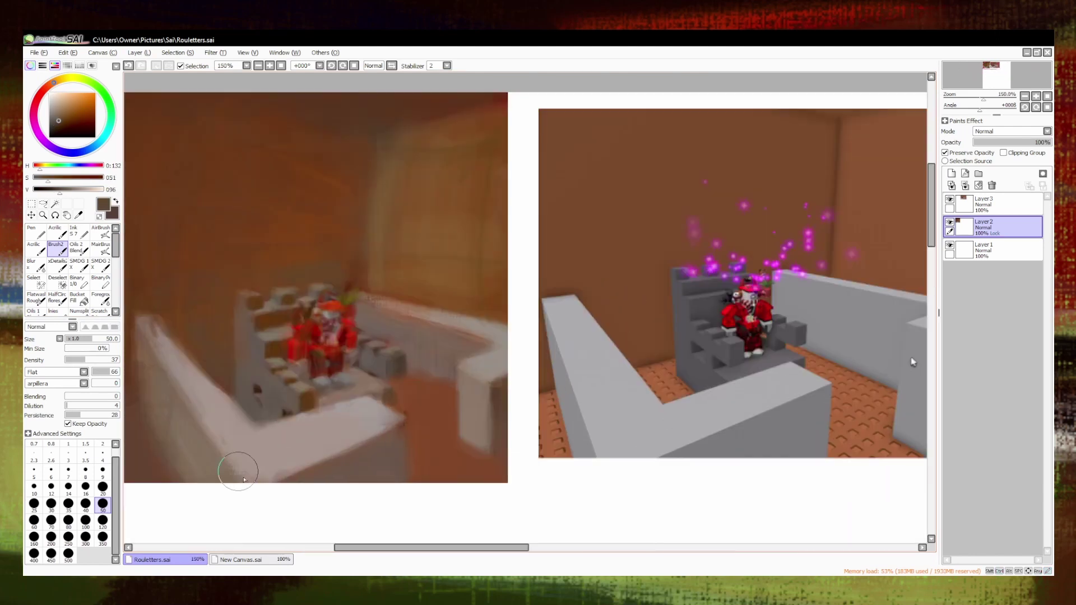
alt+click(168, 358)
mouse_move(146, 319)
mouse_down()
mouse_move(230, 414)
mouse_move(169, 325)
mouse_up()
Glaze the painting with the Numsplit brush at size 350 in a muted reddish brown.
alt+click(589, 224)
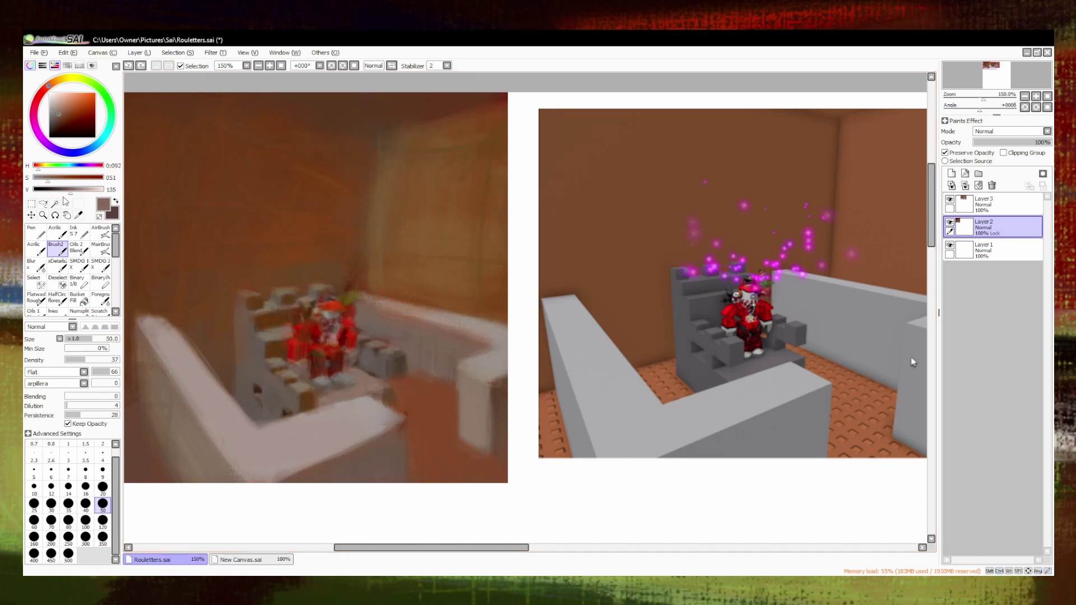
click(79, 311)
scroll(168, 336, down, 1)
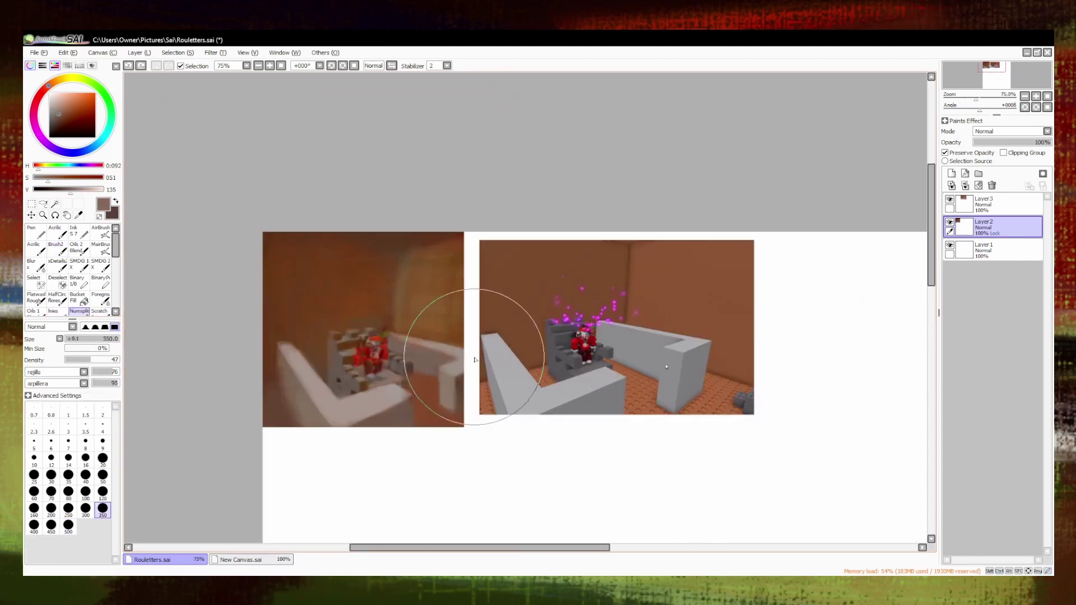
Touch up the low walls with Brush2 at size 50 in a sampled pale wall tone.
scroll(168, 336, up, 1)
click(56, 247)
alt+click(164, 342)
mouse_move(496, 408)
mouse_down()
mouse_move(517, 368)
mouse_move(346, 488)
mouse_up()
Rework the back wall above the throne with sampled dark reddish brown and orange-brown, and save the painting.
alt+click(301, 283)
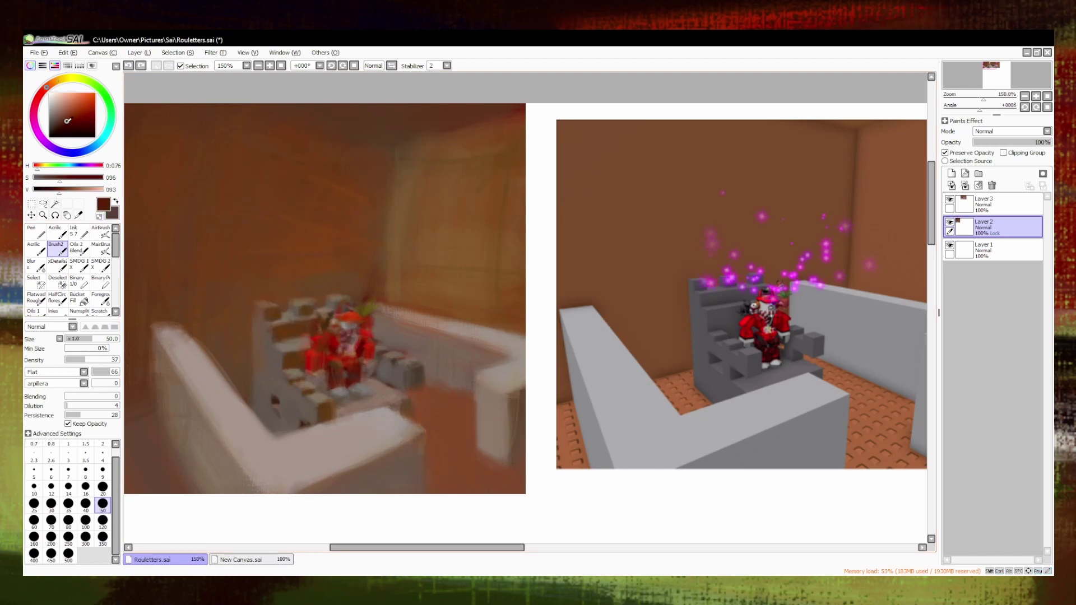
alt+click(199, 237)
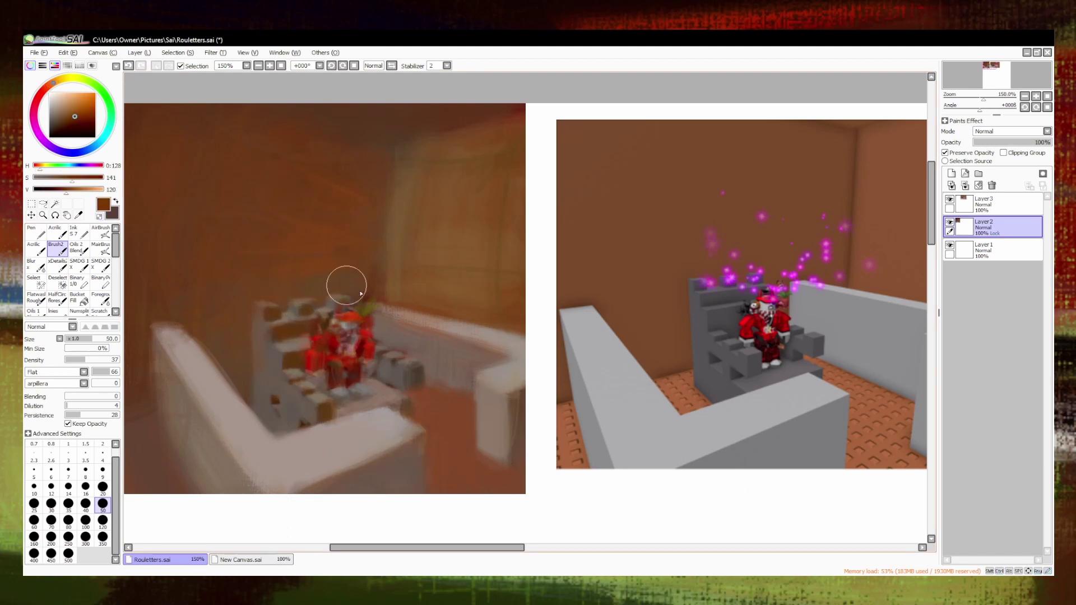
scroll(344, 283, down, 2)
key(ctrl+s)
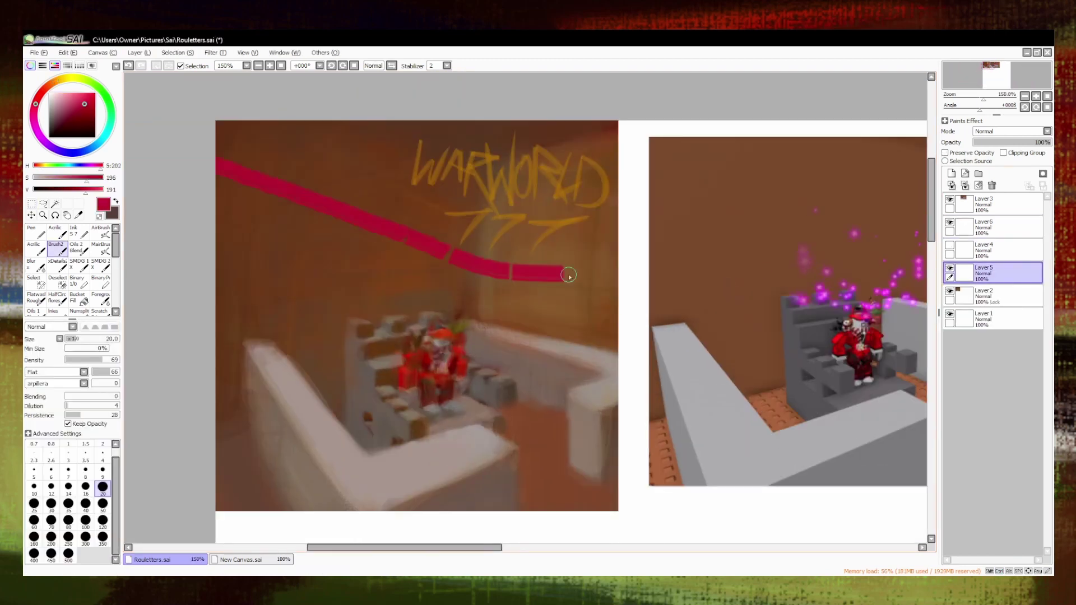
Undo the thick crimson stroke across the back wall.
key(ctrl+z)
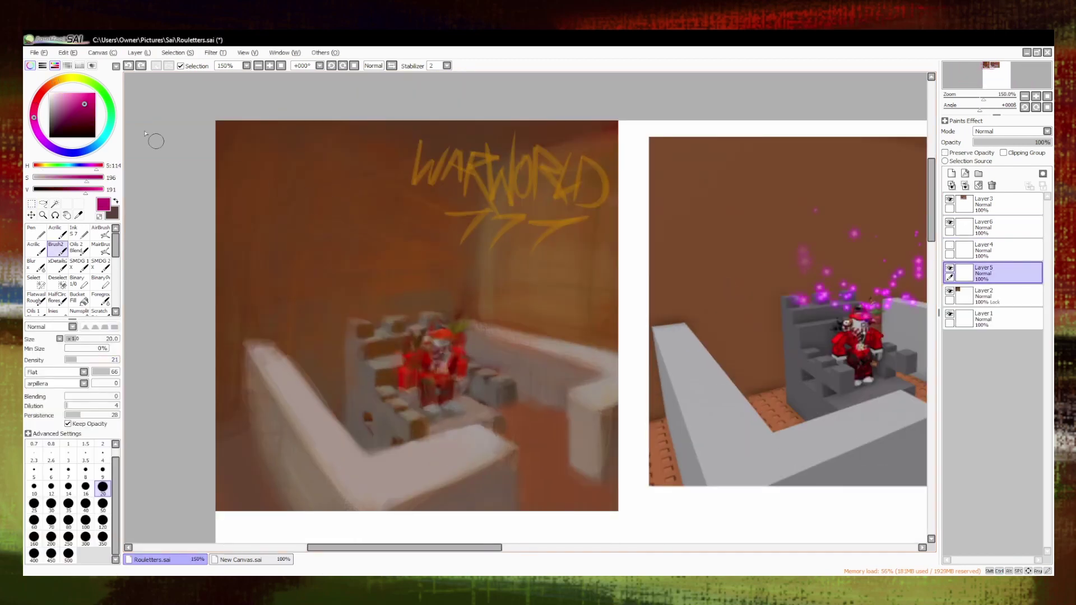
Touch up the wall just above the seated figure's head with sampled reddish, orange-brown and dark brown tones using Brush2 at size 20.
alt+click(471, 340)
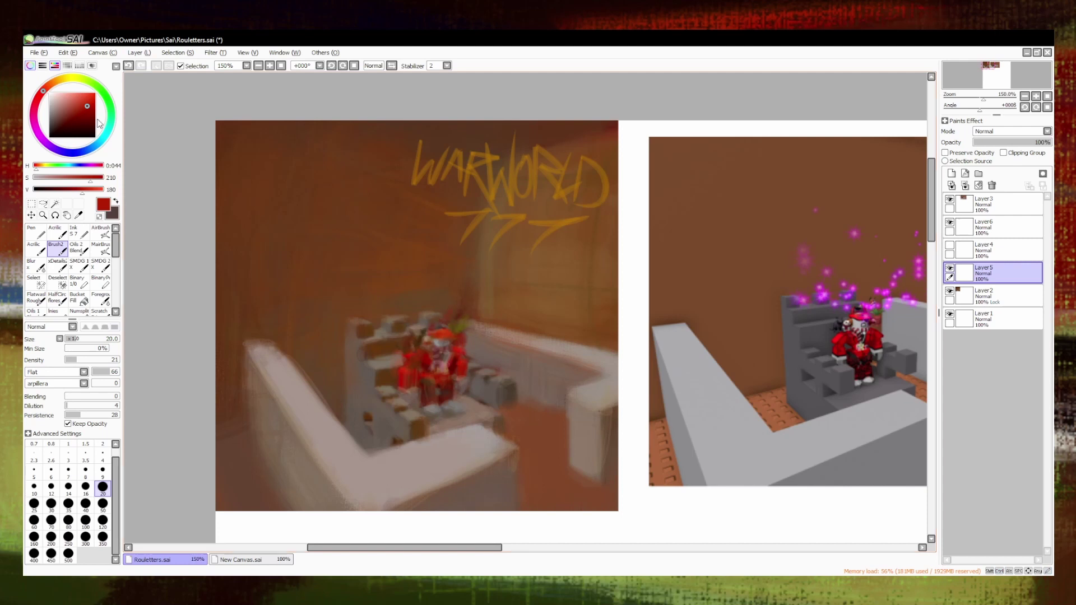
alt+click(442, 304)
alt+click(452, 309)
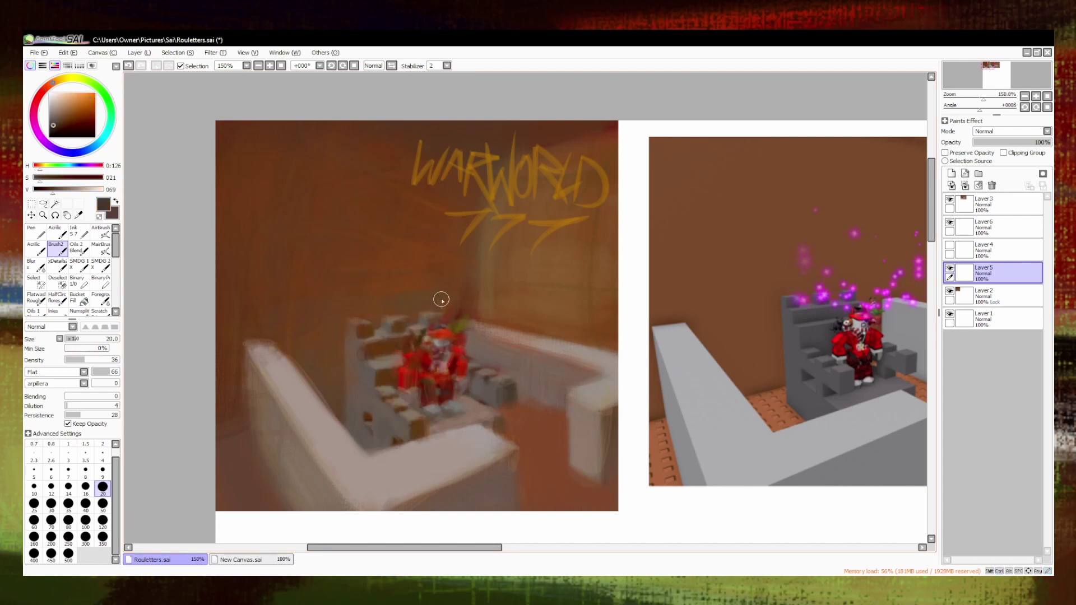
alt+click(439, 303)
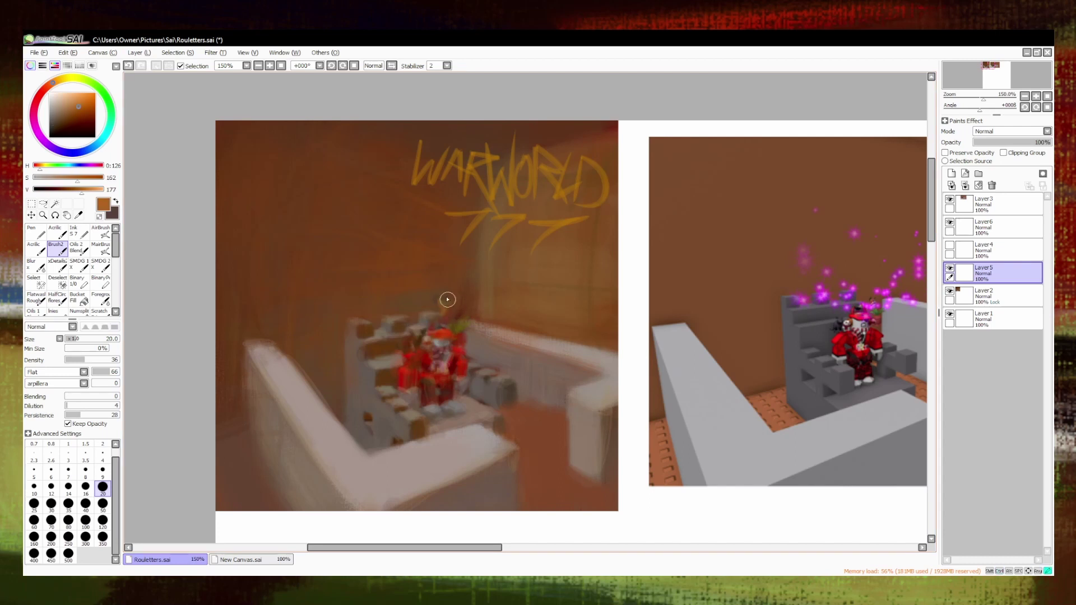
alt+click(447, 301)
scroll(446, 308, up, 1)
alt+click(425, 313)
key(ctrl+z)
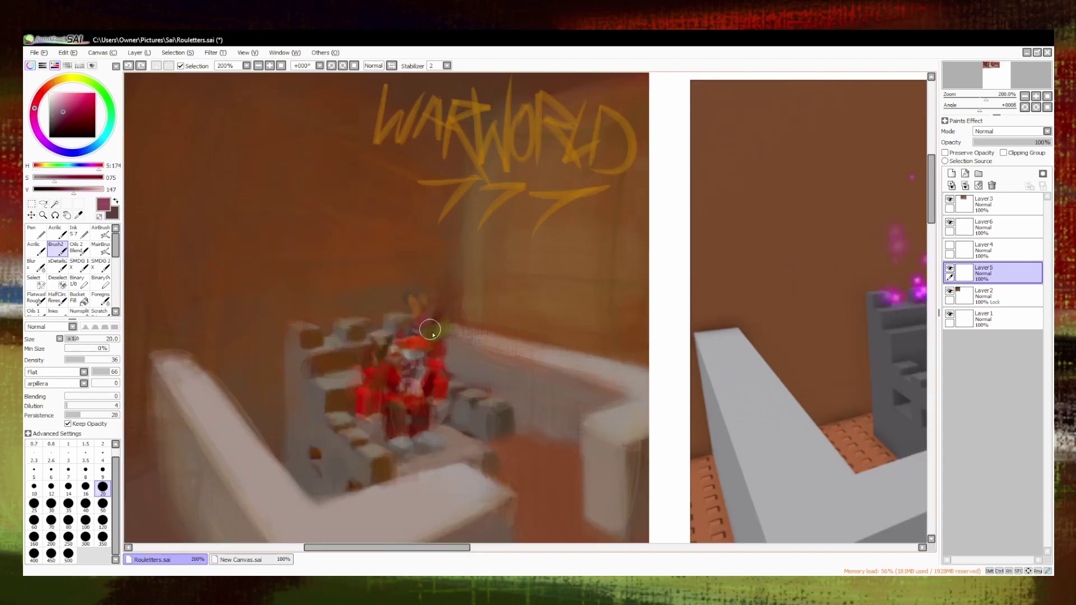
Paint small details above the figure's head in sampled brown, dark maroon and purple tones with Brush2 at size 20.
alt+click(432, 325)
drag(432, 324, 245, 313)
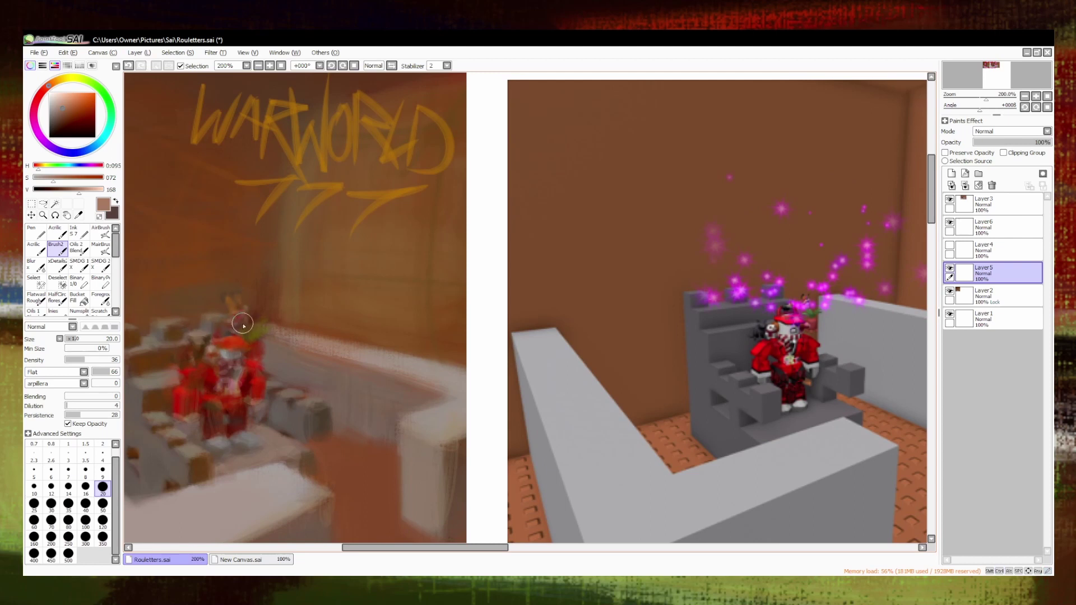
alt+click(244, 325)
key(ctrl+z)
alt+click(247, 312)
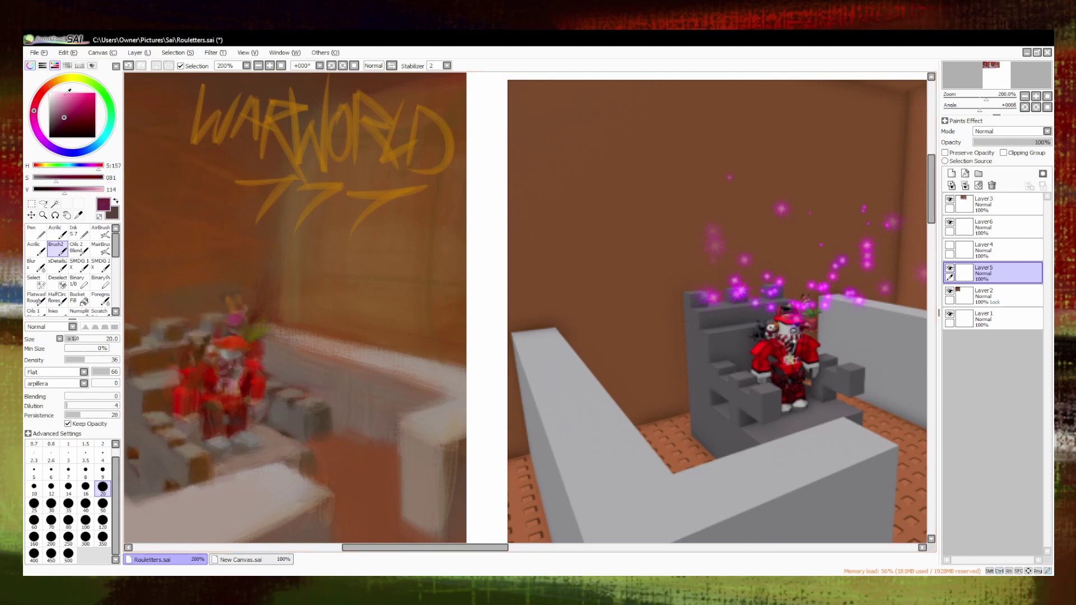
alt+click(240, 320)
alt+click(239, 324)
alt+click(241, 325)
alt+click(240, 317)
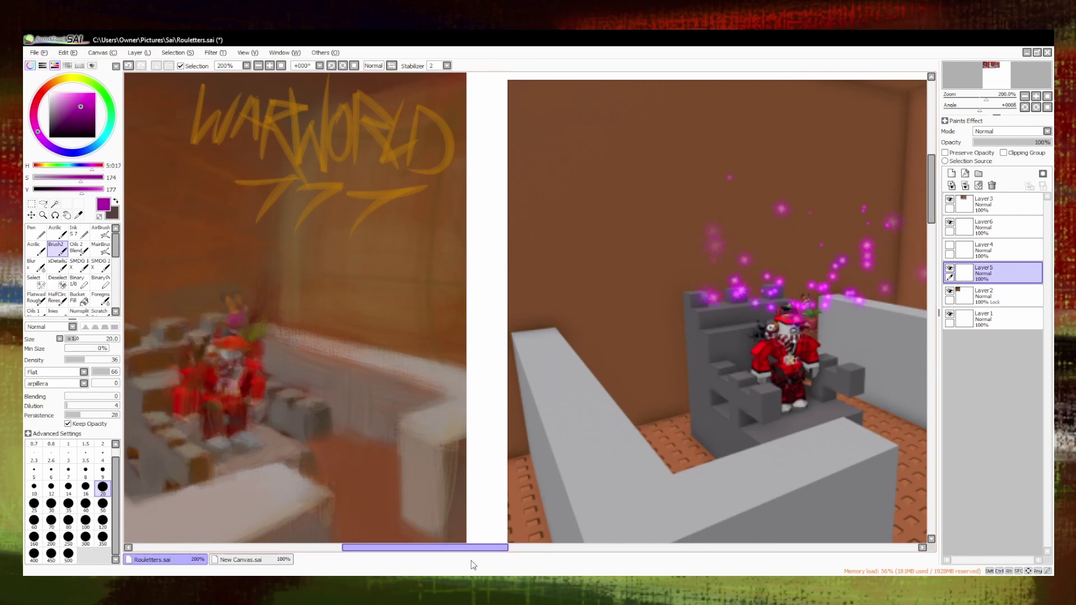
alt+click(265, 313)
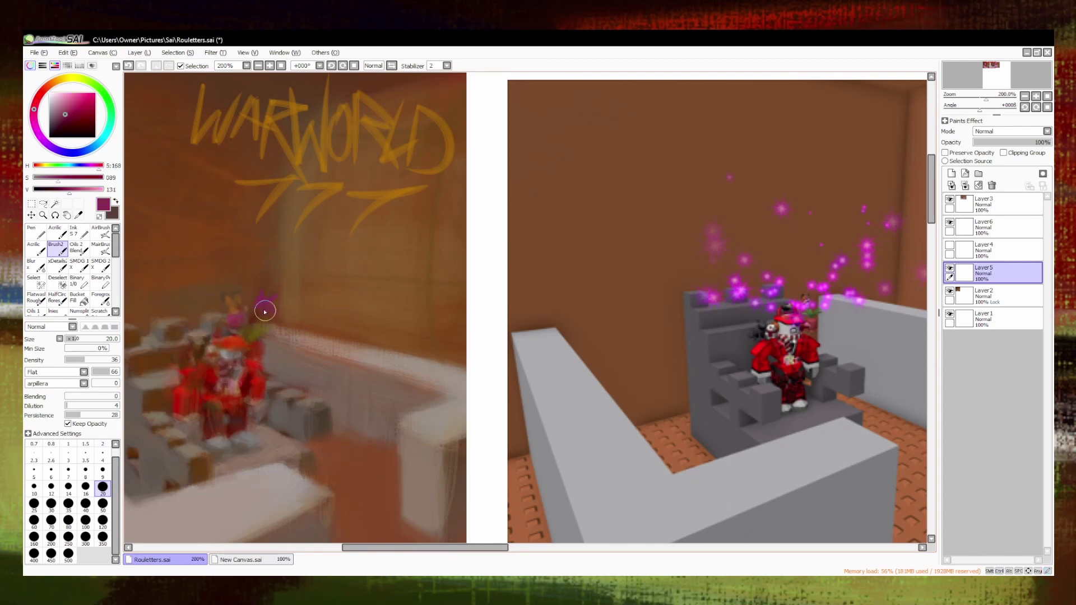
Paint magenta cross-shaped sparkles around the throne and figure, adding a new layer above Layer5 for them.
click(54, 129)
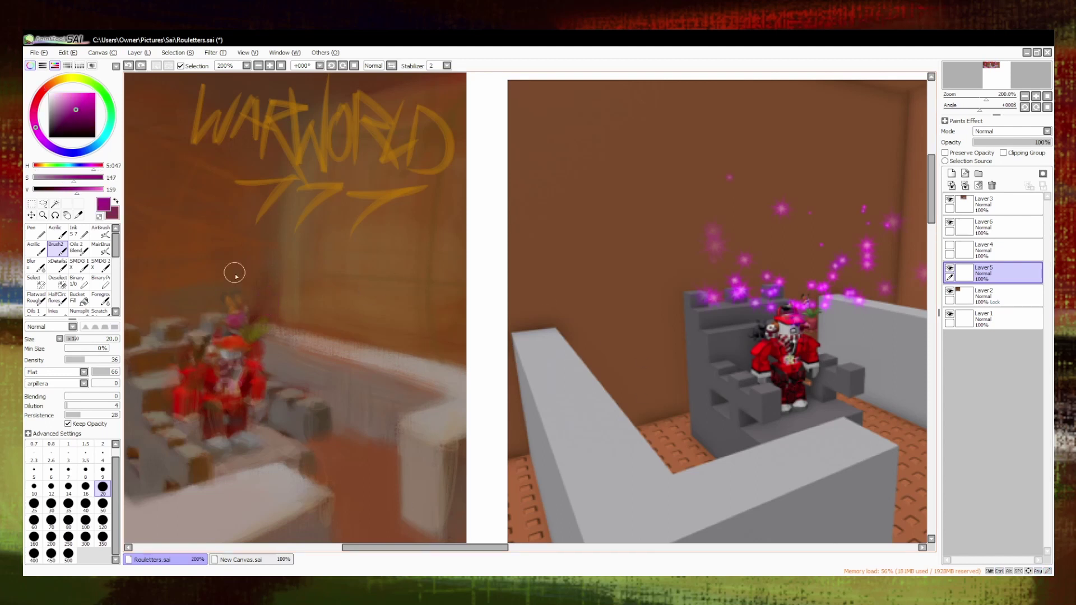
click(86, 104)
scroll(420, 409, down, 2)
scroll(354, 460, up, 1)
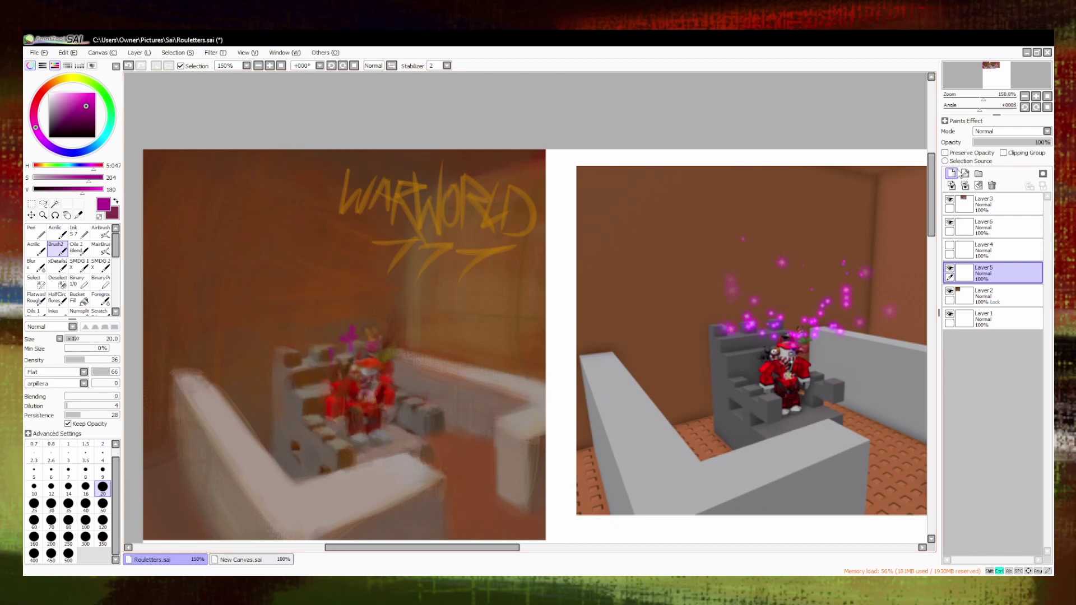
click(958, 173)
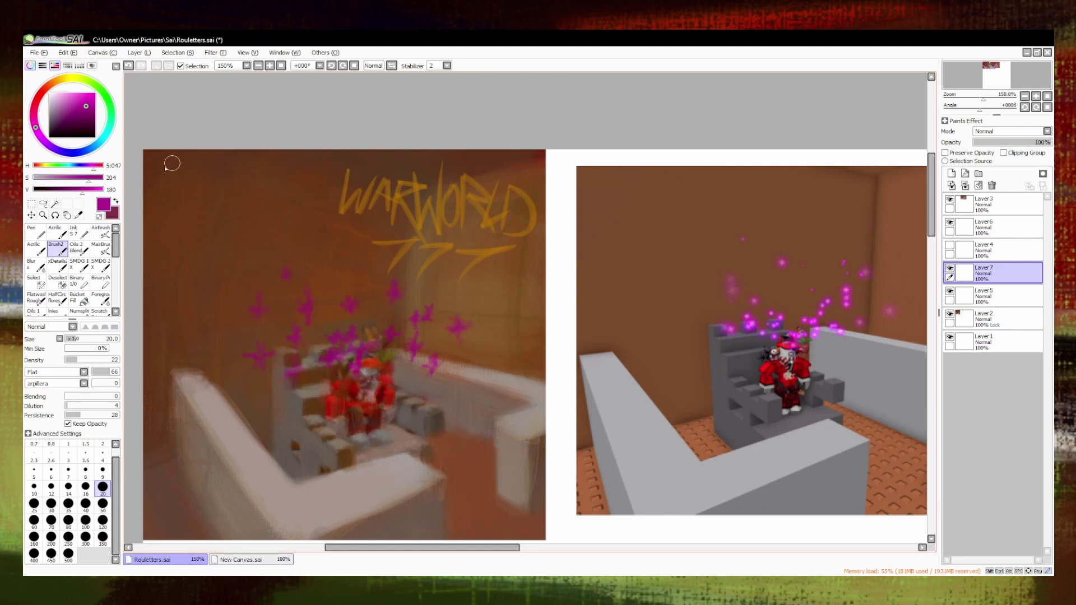
Add glowing centres to the sparkles around the throne, alternating hot pink and pale beige with Brush2 at size 20.
alt+click(361, 352)
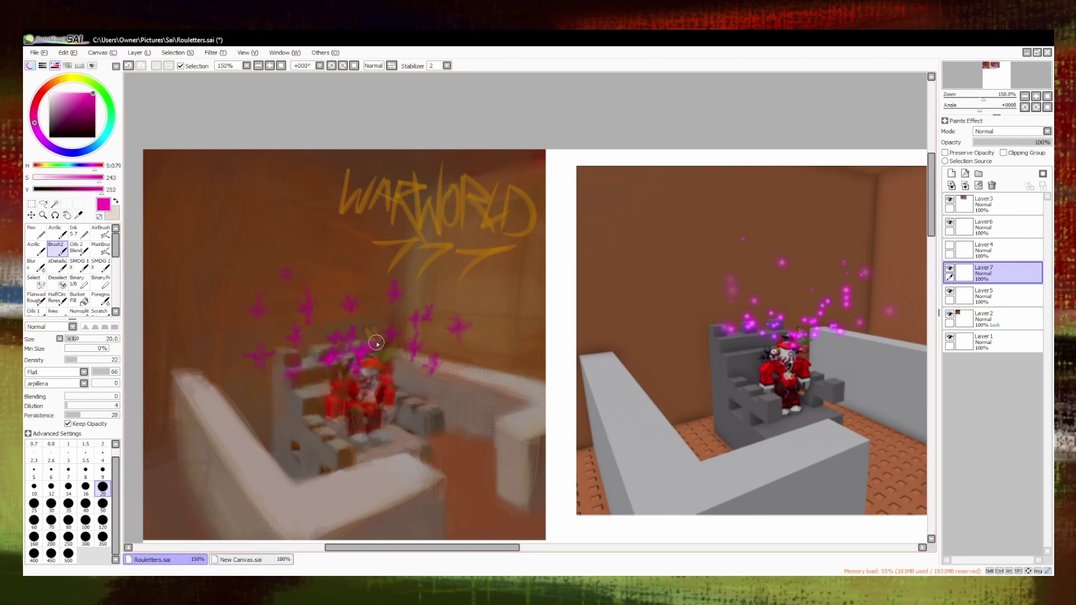
key(x)
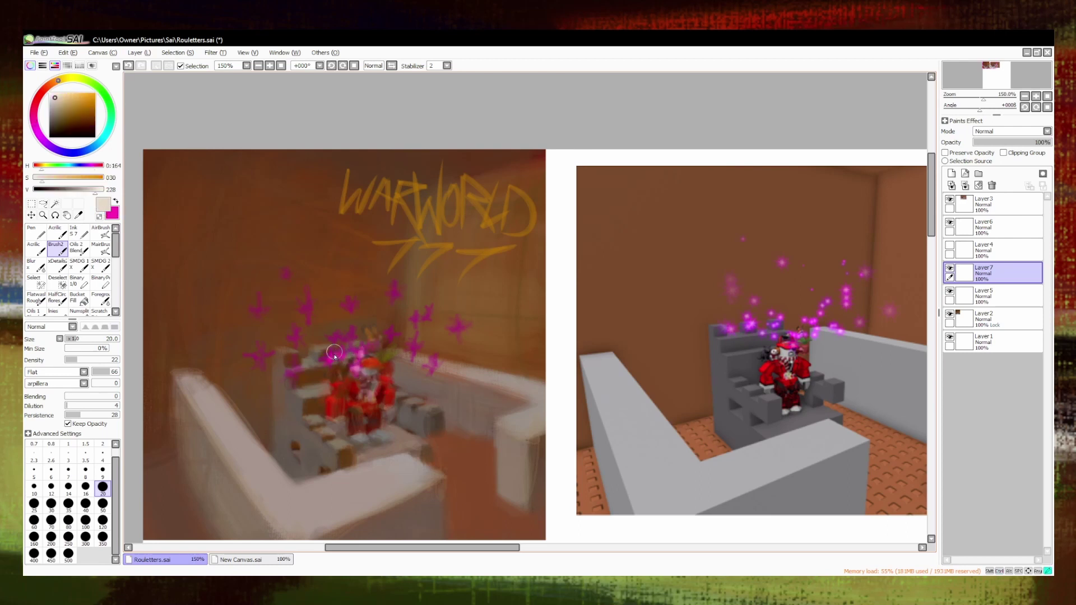
key(x)
key(x)
key(x)
key(x)
key(x)
click(287, 274)
key(x)
key(x)
key(x)
key(x)
key(x)
key(x)
alt+click(351, 362)
alt+click(347, 355)
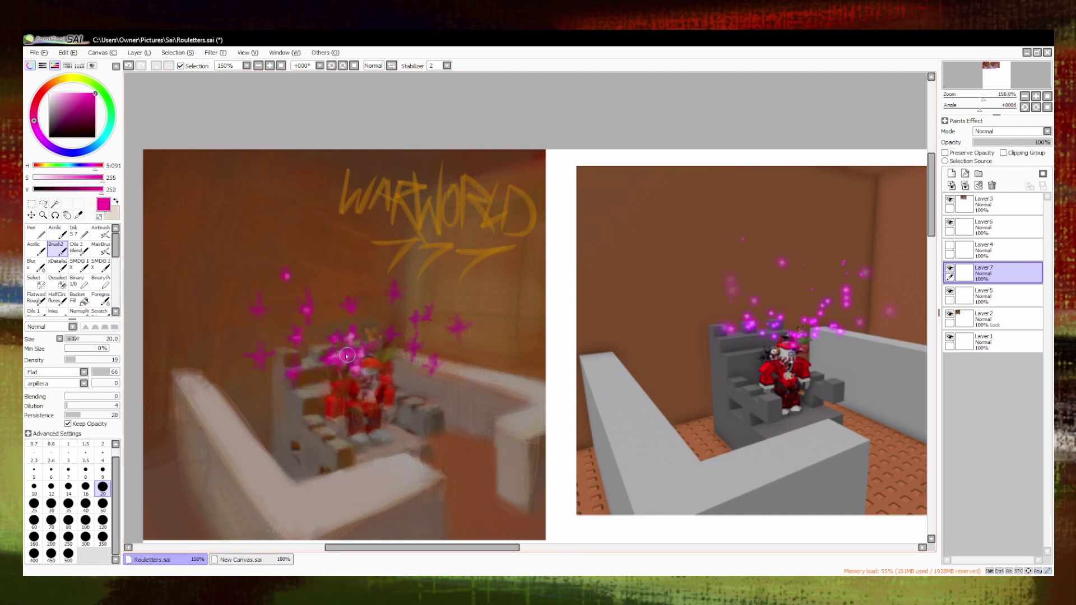
Strengthen the sparkles around the throne on Layer7 with saturated magenta-pink and pale highlights.
scroll(603, 446, down, 2)
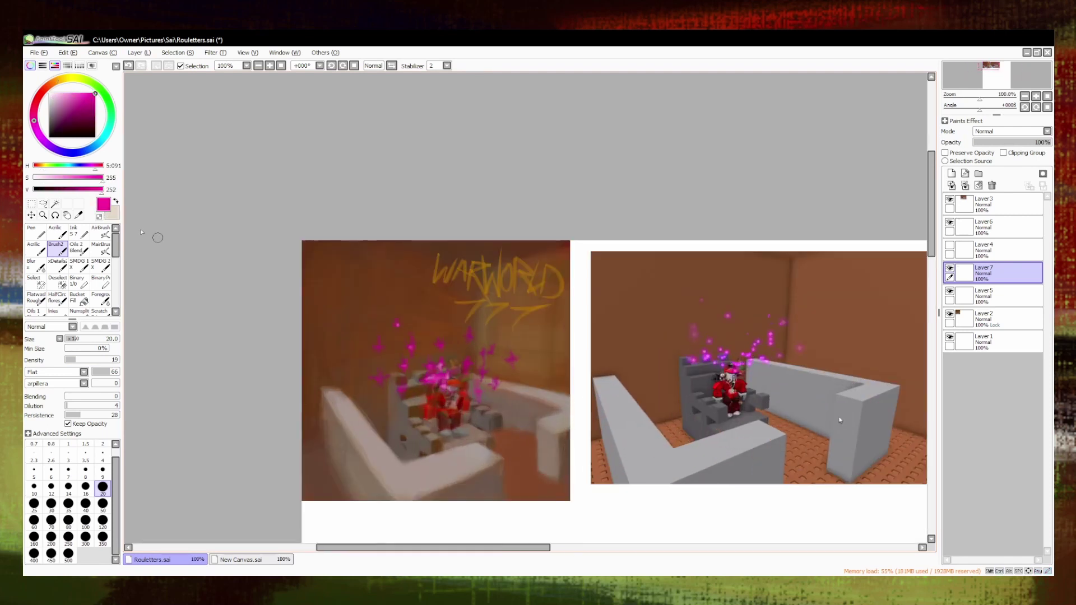
key(l)
key(ctrl+d)
key(b)
scroll(420, 325, up, 2)
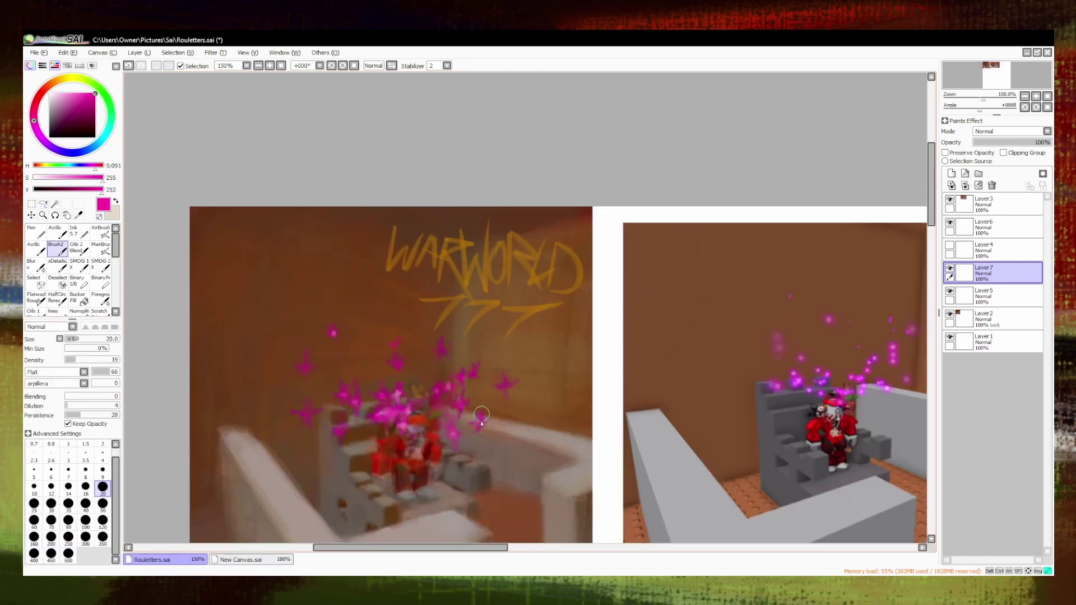
alt+click(506, 388)
scroll(507, 388, down, 3)
scroll(314, 386, up, 3)
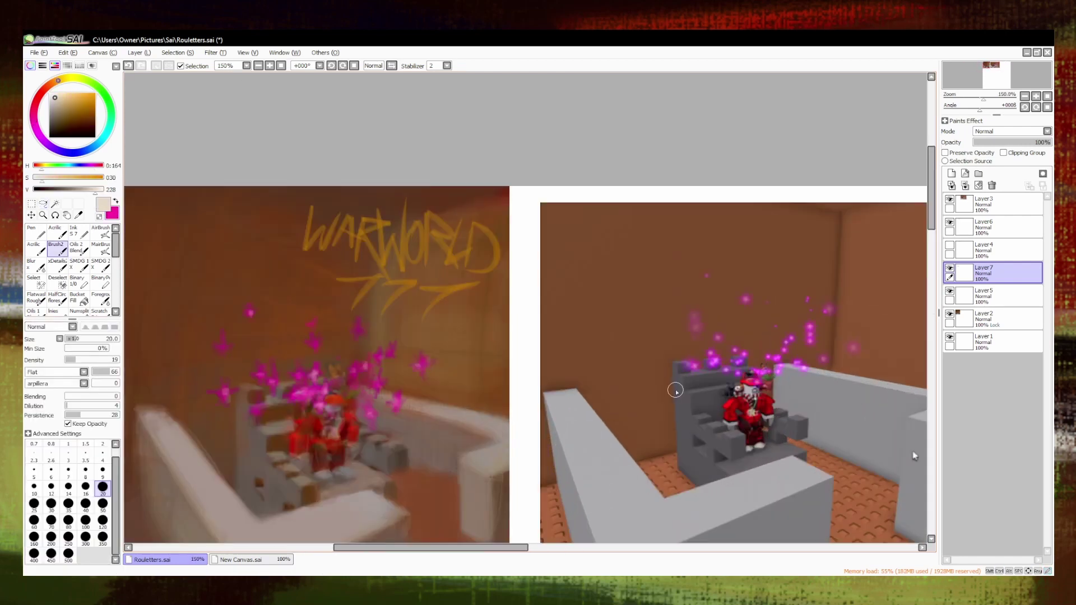
Add deep violet and purple accents to the sparkles above the throne with Brush2 at size 20.
alt+click(314, 385)
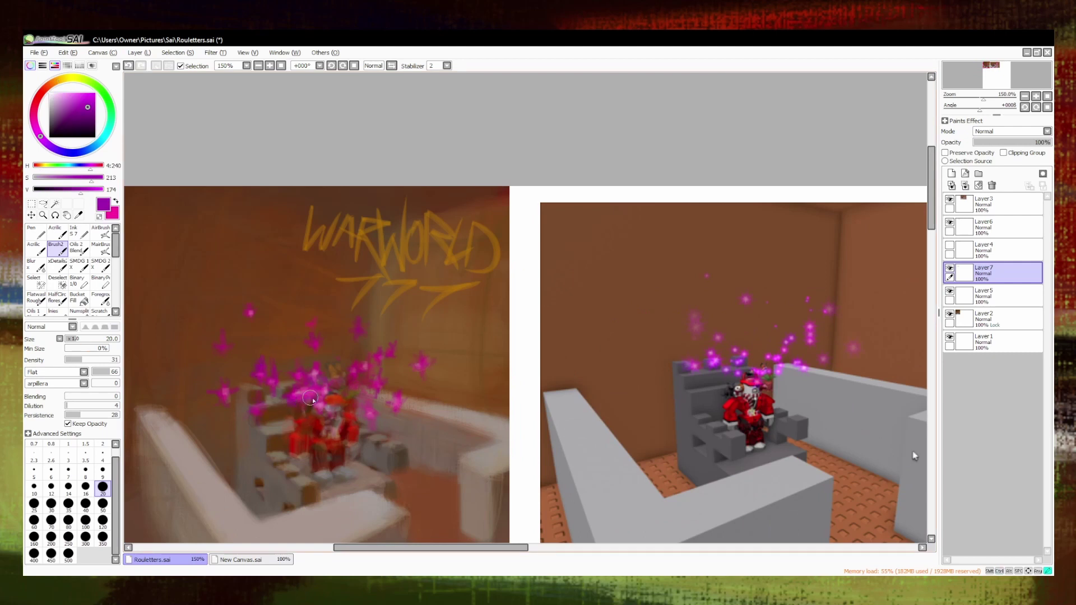
alt+click(319, 388)
alt+click(283, 398)
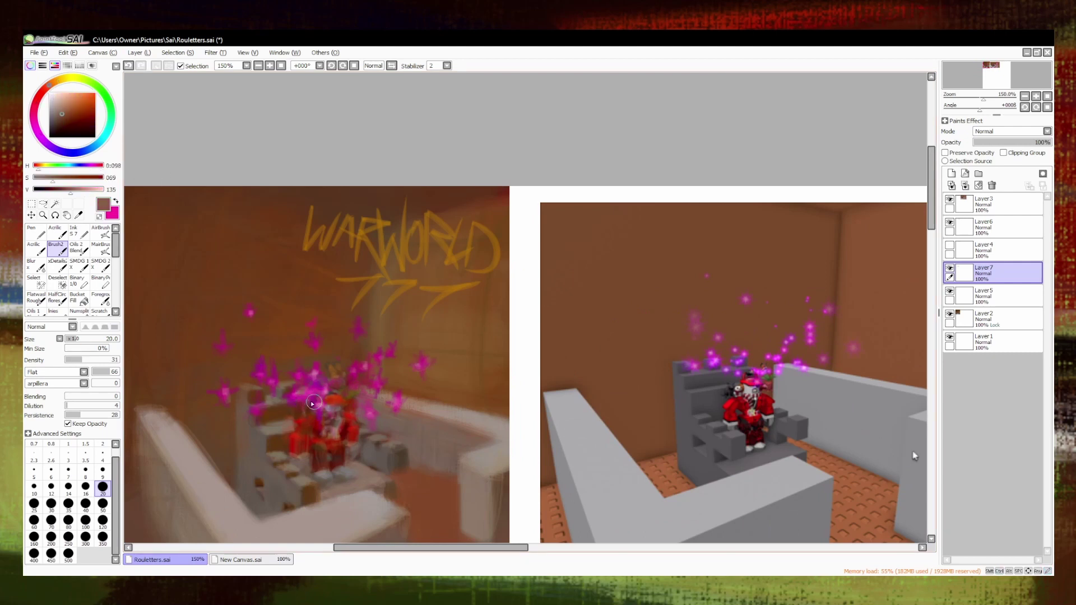
alt+click(317, 399)
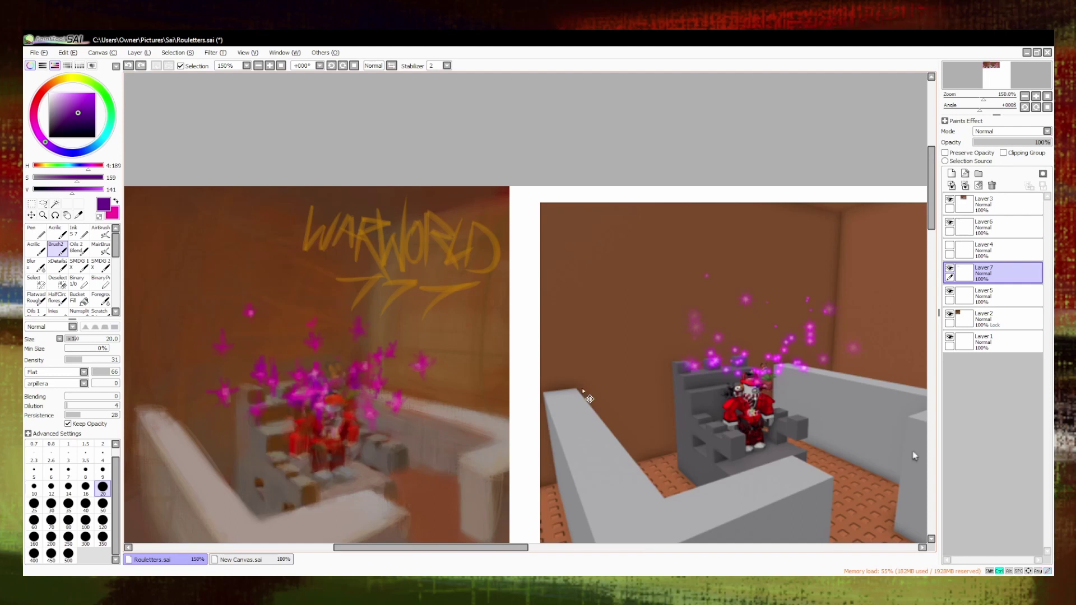
scroll(556, 404, up, 1)
alt+click(296, 324)
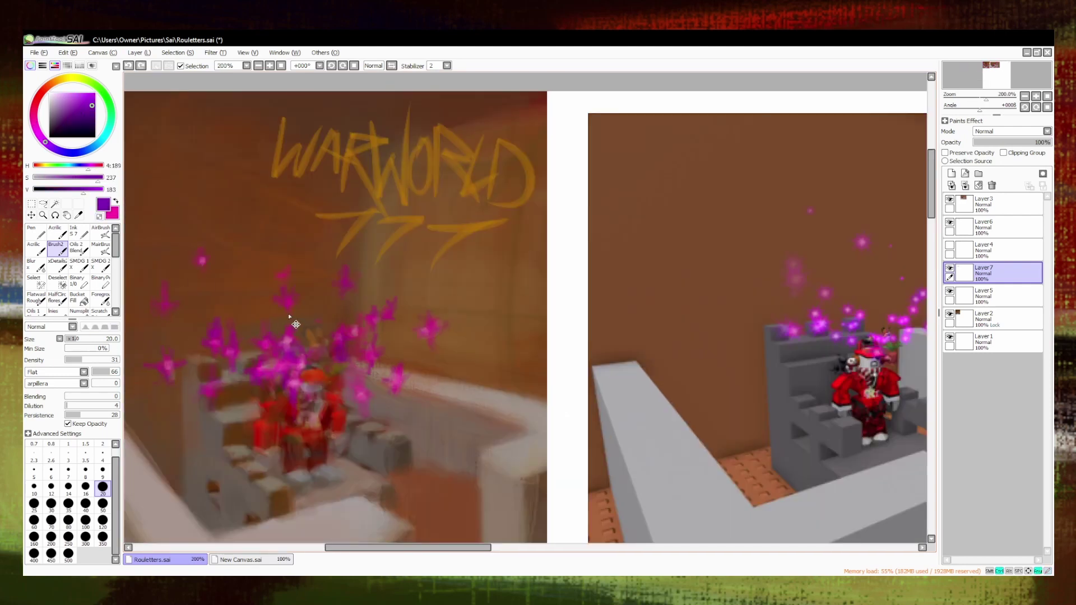
Refine the sparkles around the figure with sampled muted violet and bright pink tones.
alt+click(358, 393)
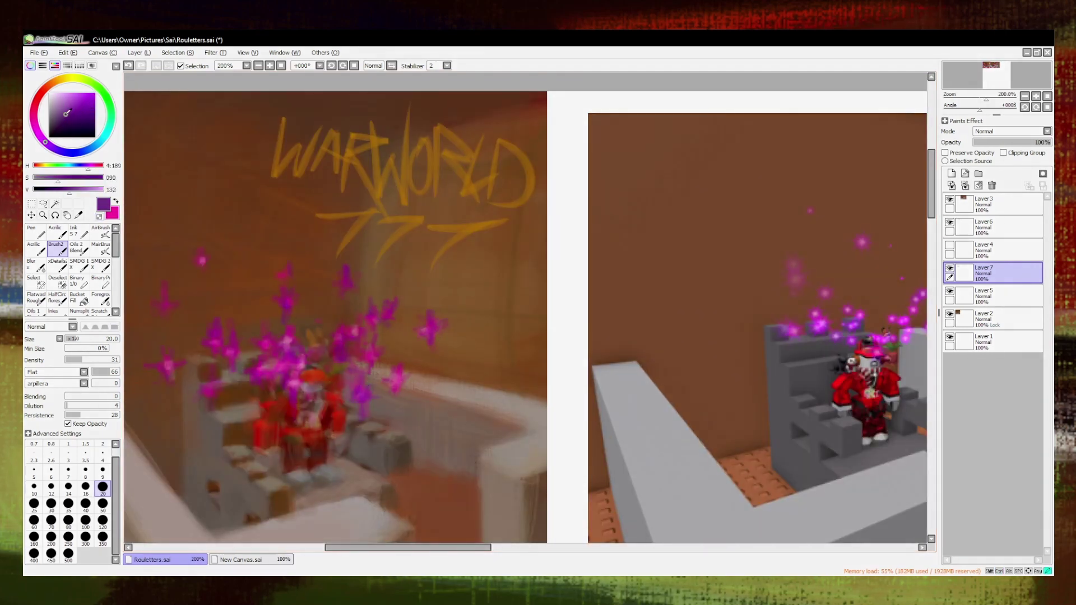
alt+click(325, 397)
alt+click(300, 353)
drag(451, 340, 499, 357)
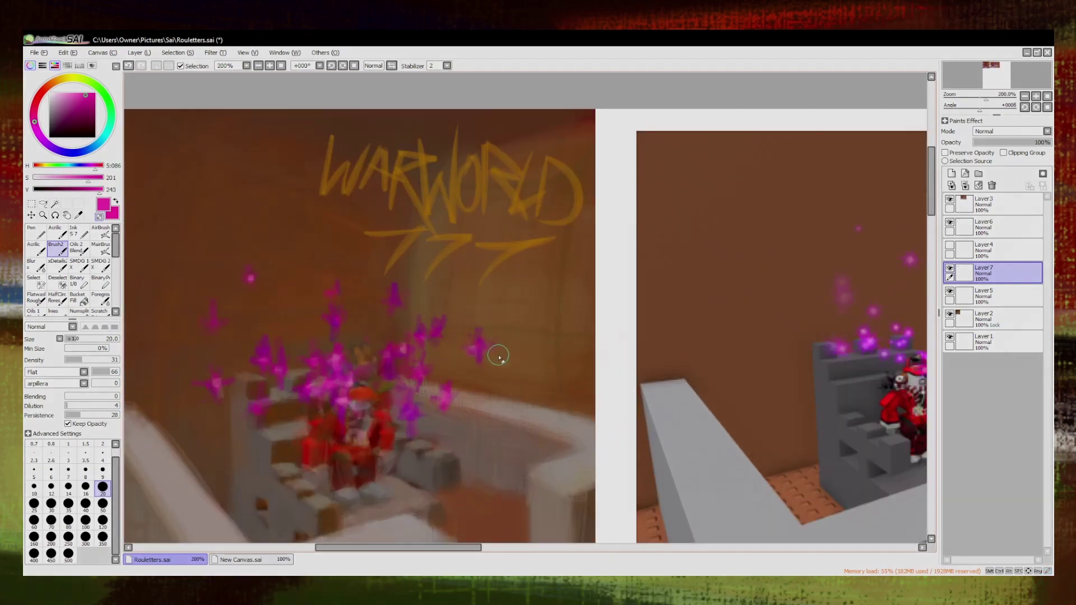
Preserve Layer7's opacity and glaze the sparkles with the AirBrush at size 120 in red and a sampled muted brown.
scroll(250, 282, down, 2)
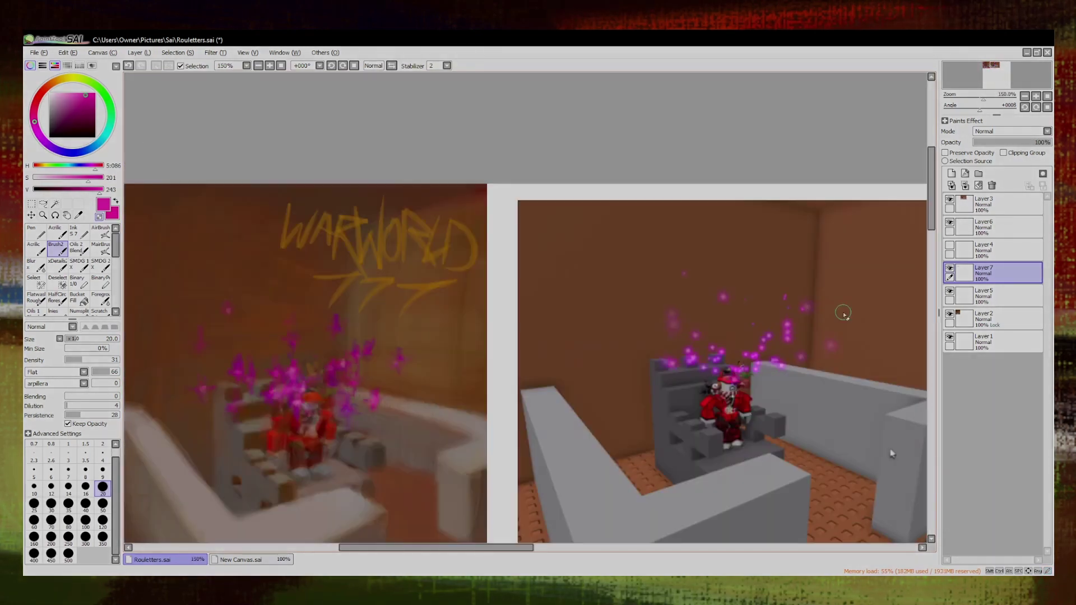
scroll(840, 307, down, 3)
scroll(373, 354, up, 5)
scroll(482, 331, down, 6)
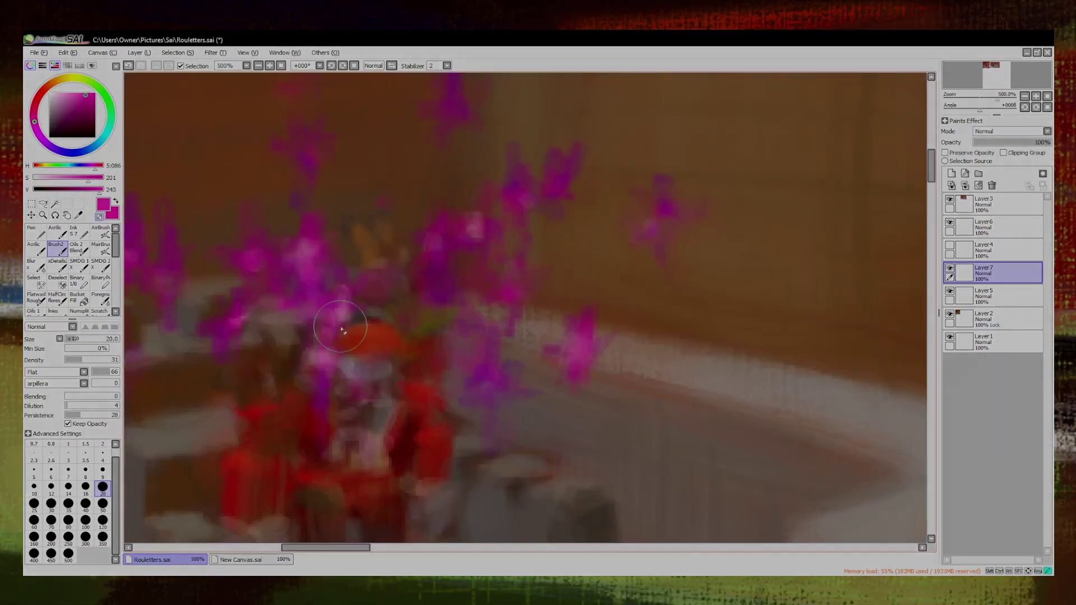
scroll(483, 330, up, 4)
key(a)
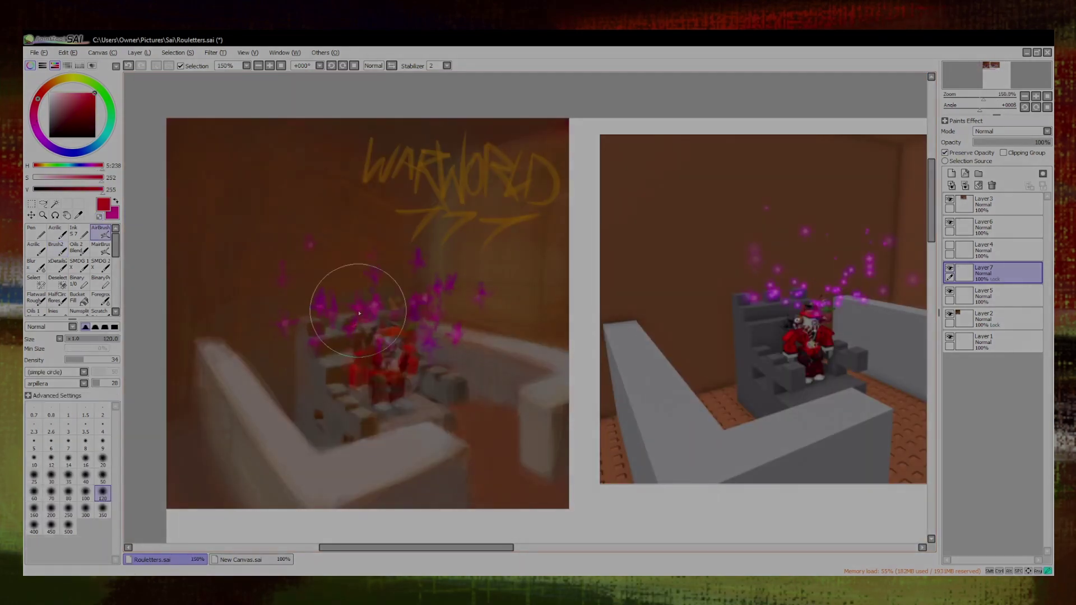
scroll(344, 288, down, 3)
scroll(541, 347, up, 3)
alt+click(541, 348)
scroll(541, 364, down, 5)
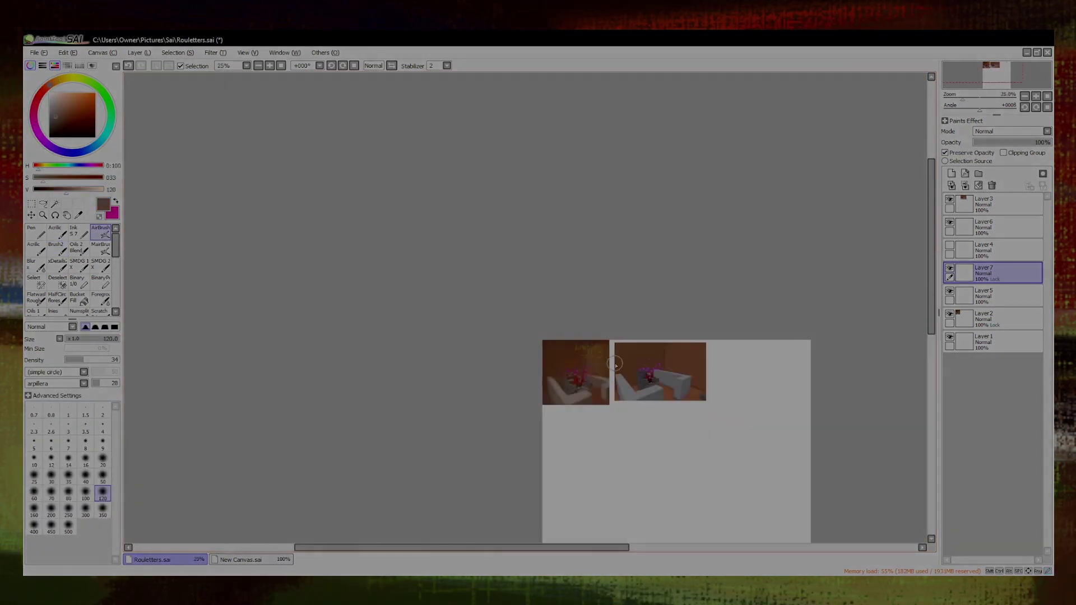
Preserve Layer6's opacity and tint the WARWORLD 777 lettering red with the AirBrush at size 120.
scroll(541, 364, up, 5)
scroll(644, 457, down, 3)
scroll(645, 457, up, 3)
alt+click(467, 201)
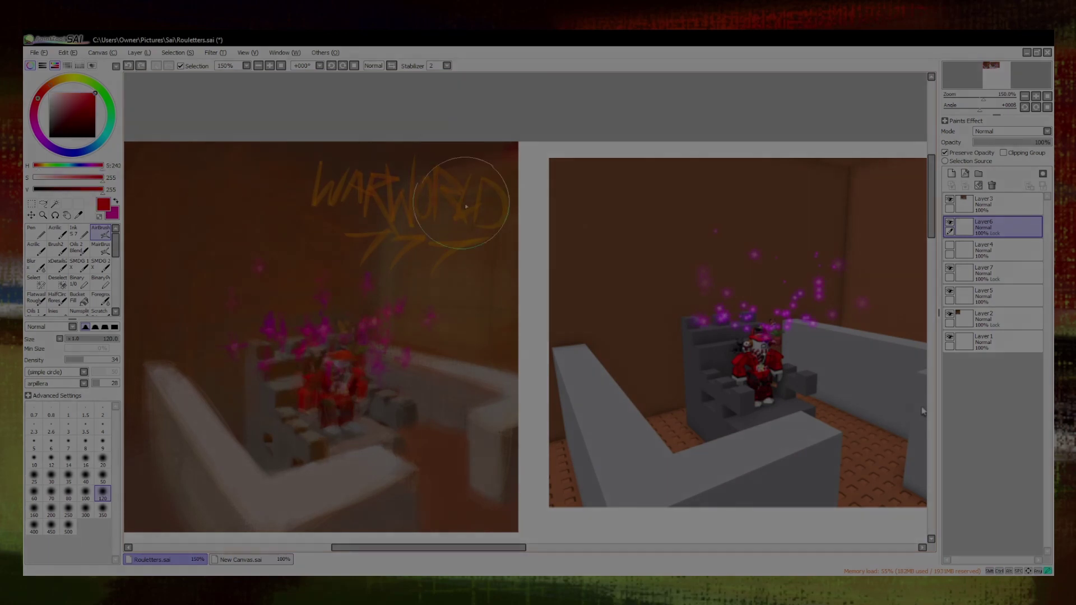
Recolour the wall lettering on Layer6 with the Pen at size 500 in muted brown and green, and save the painting.
scroll(644, 465, down, 2)
scroll(645, 465, up, 2)
click(36, 231)
click(73, 113)
click(69, 525)
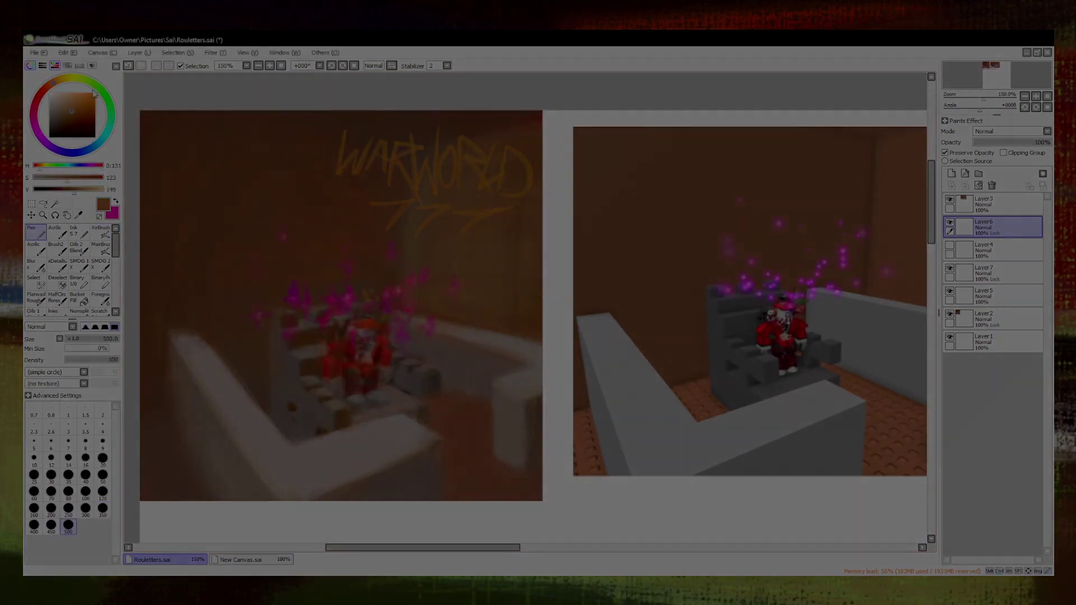
scroll(368, 293, down, 2)
scroll(405, 249, up, 1)
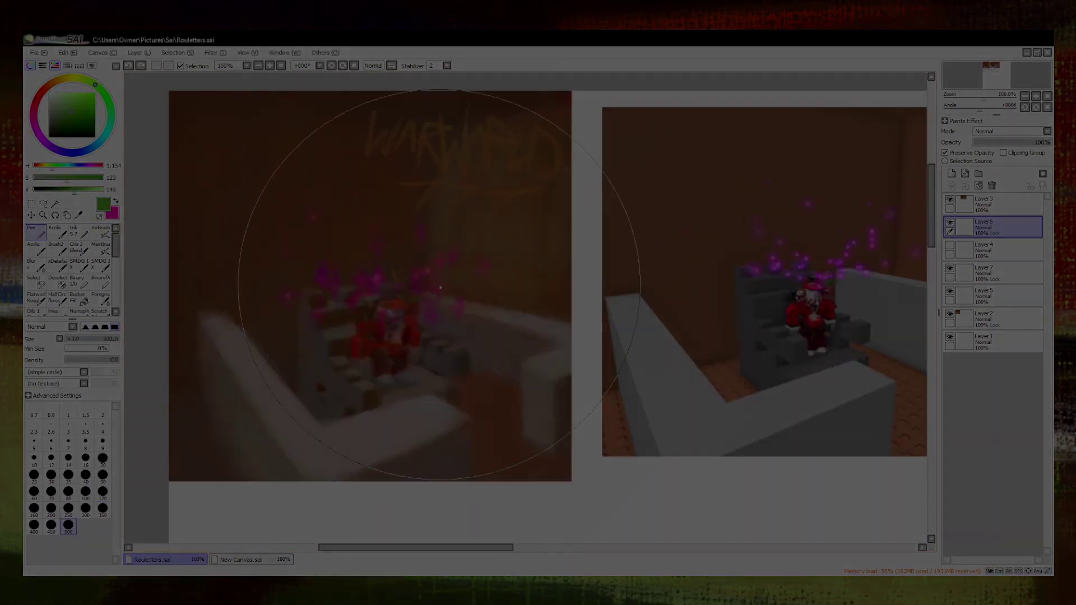
scroll(567, 295, down, 3)
scroll(567, 295, up, 1)
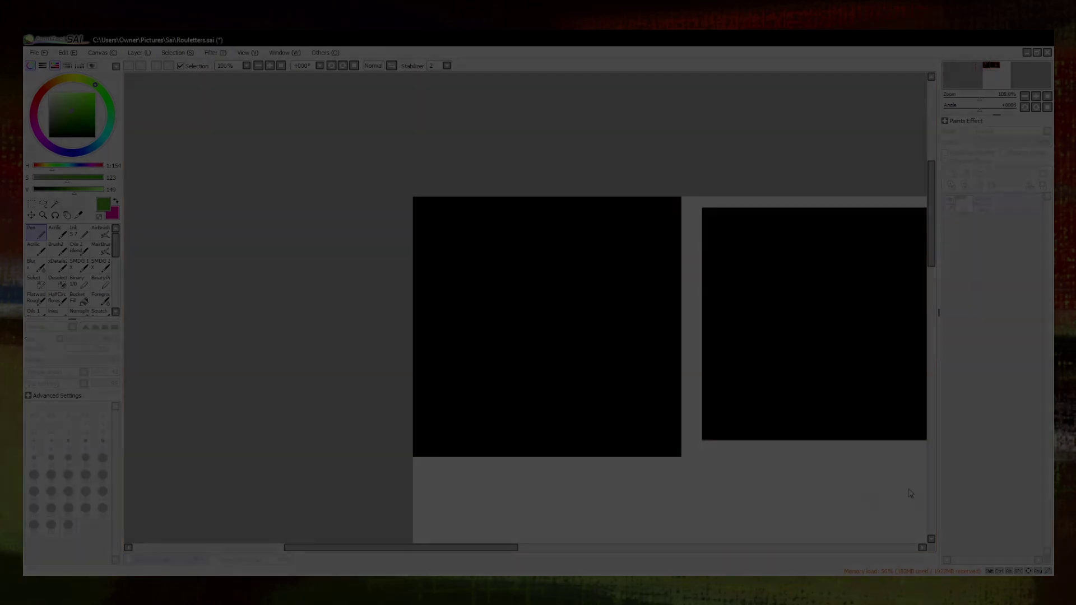
scroll(813, 426, up, 1)
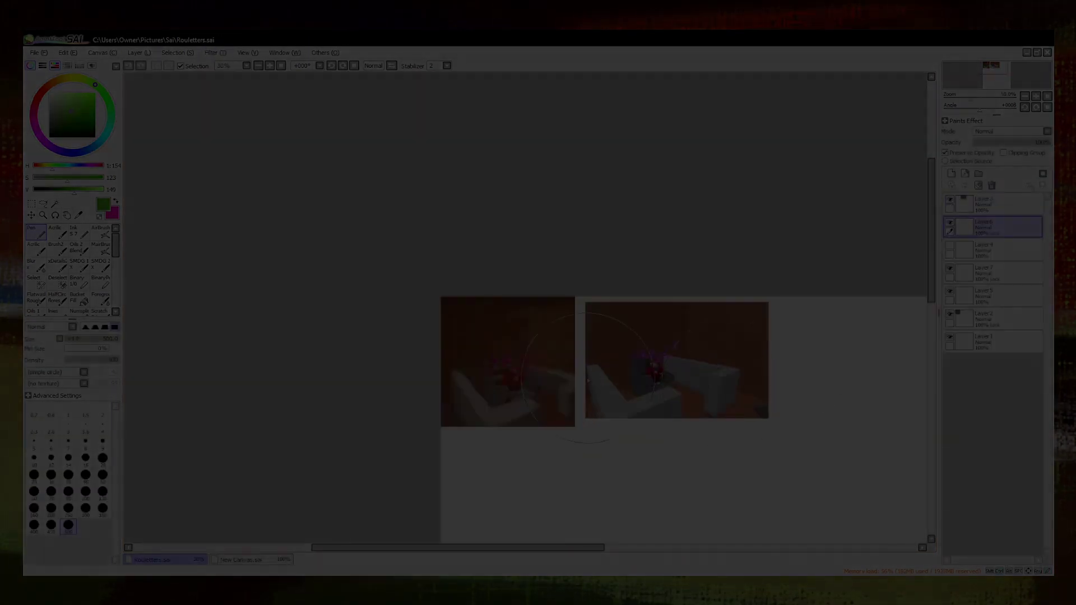